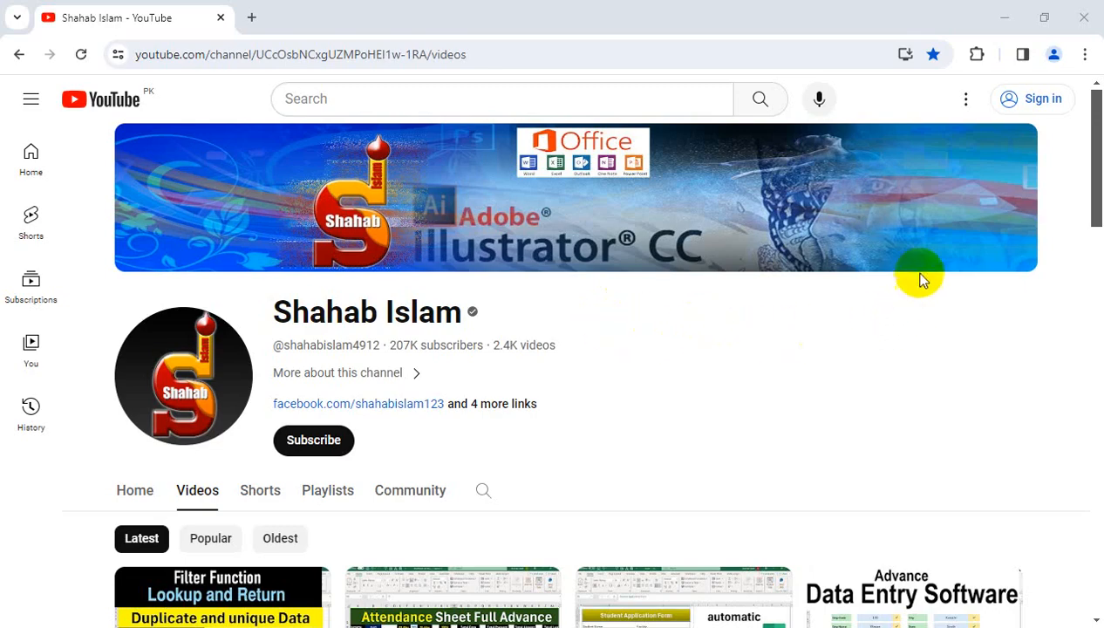
drag(1099, 209, 1101, 255)
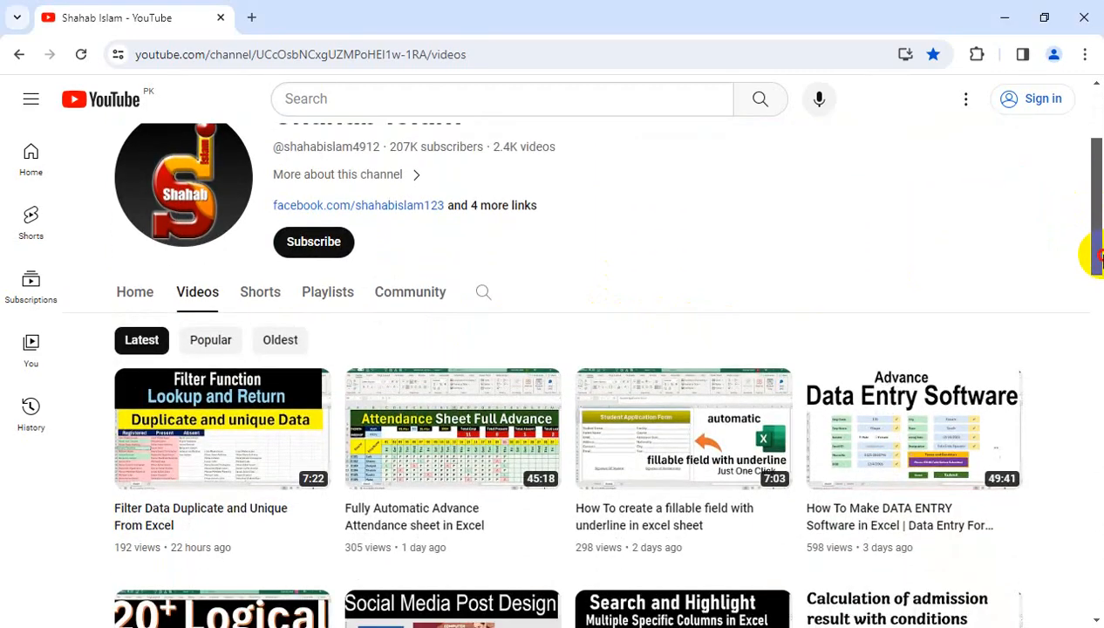
drag(1101, 255, 1101, 199)
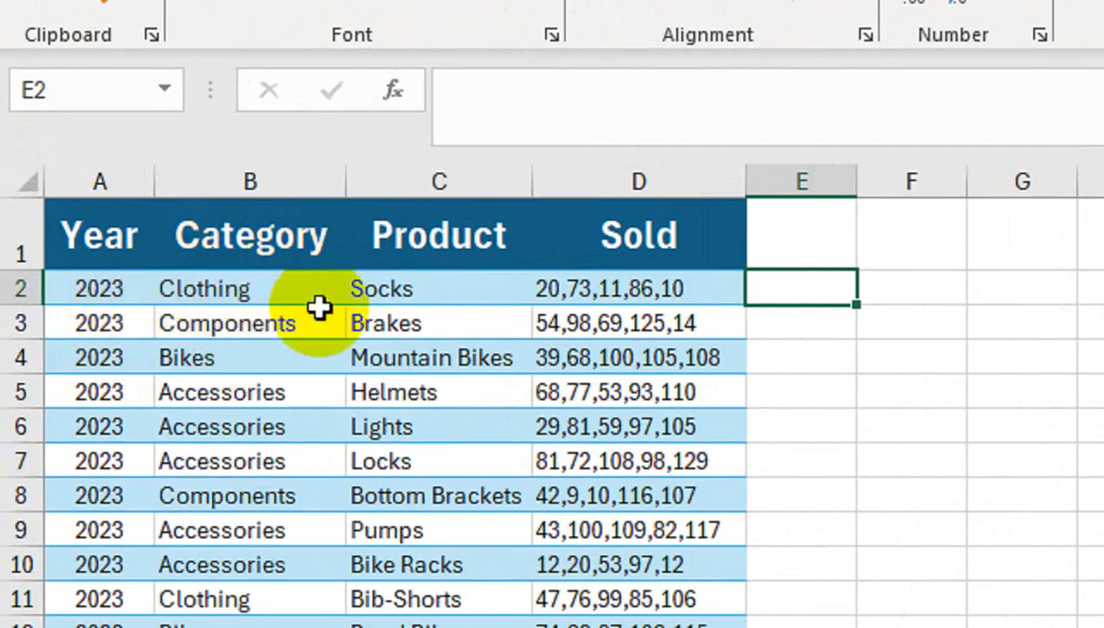
click(577, 291)
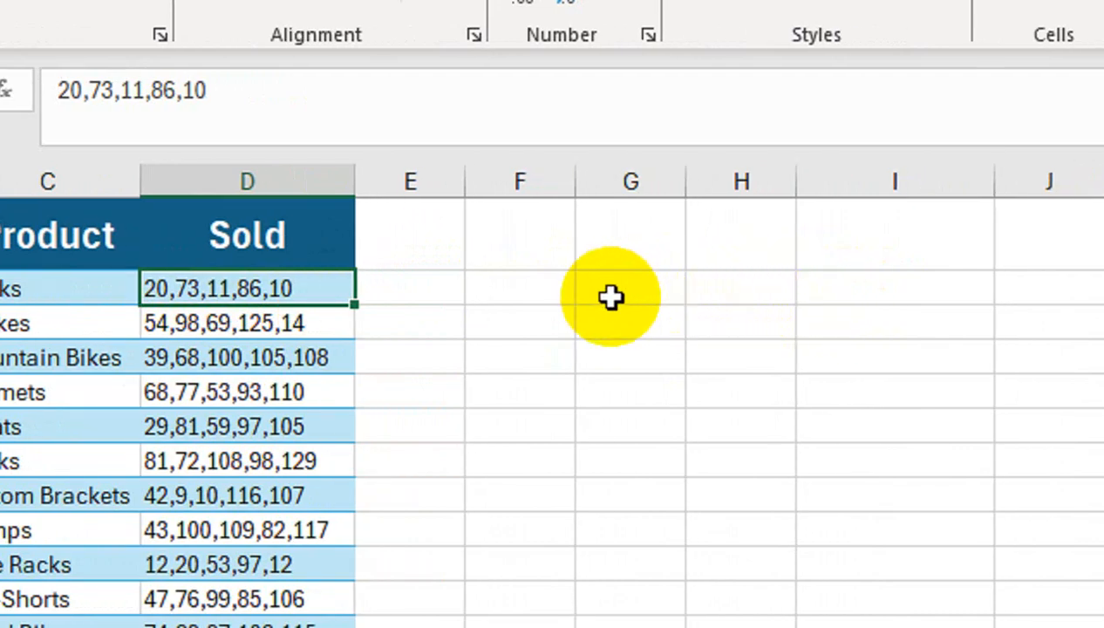
click(424, 284)
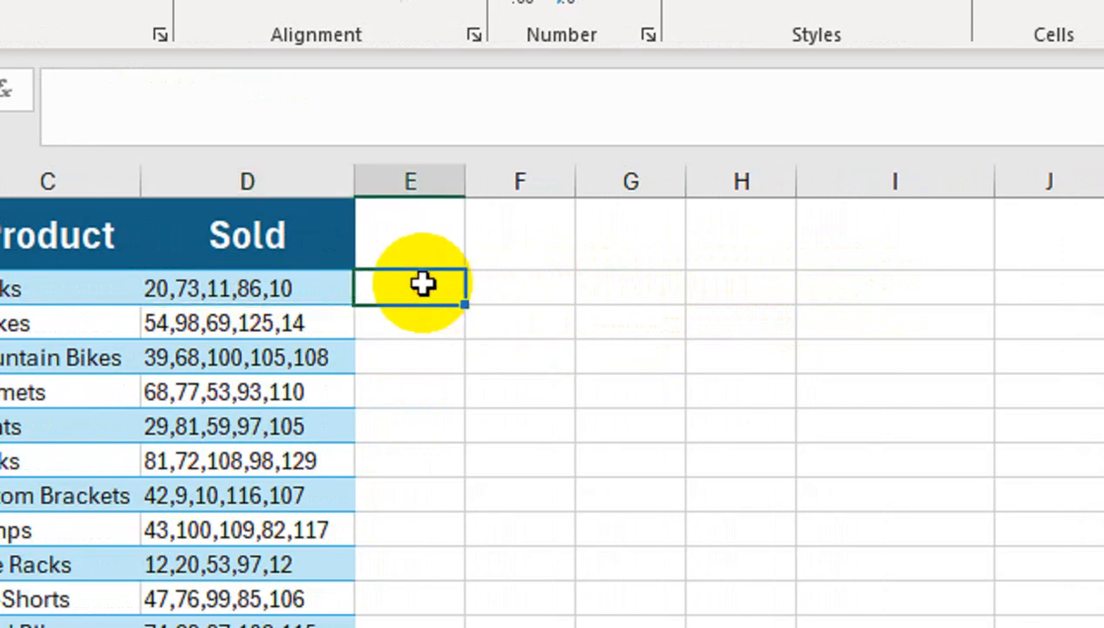
click(274, 283)
drag(399, 291, 416, 336)
key(Up)
key(Left)
text(=)
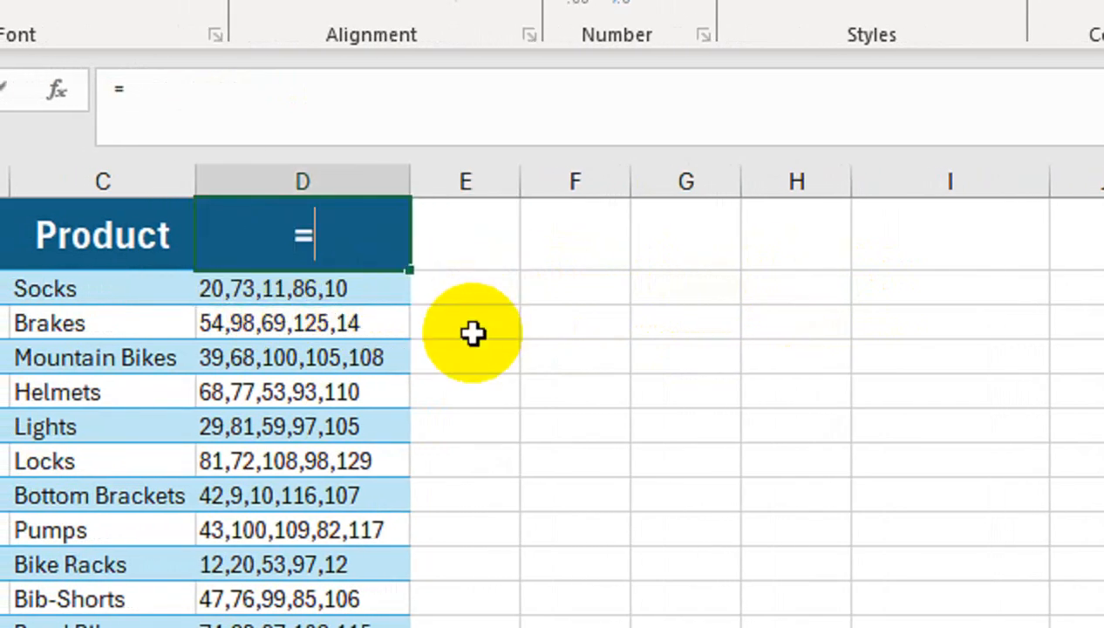
key(BackSpace)
key(Escape)
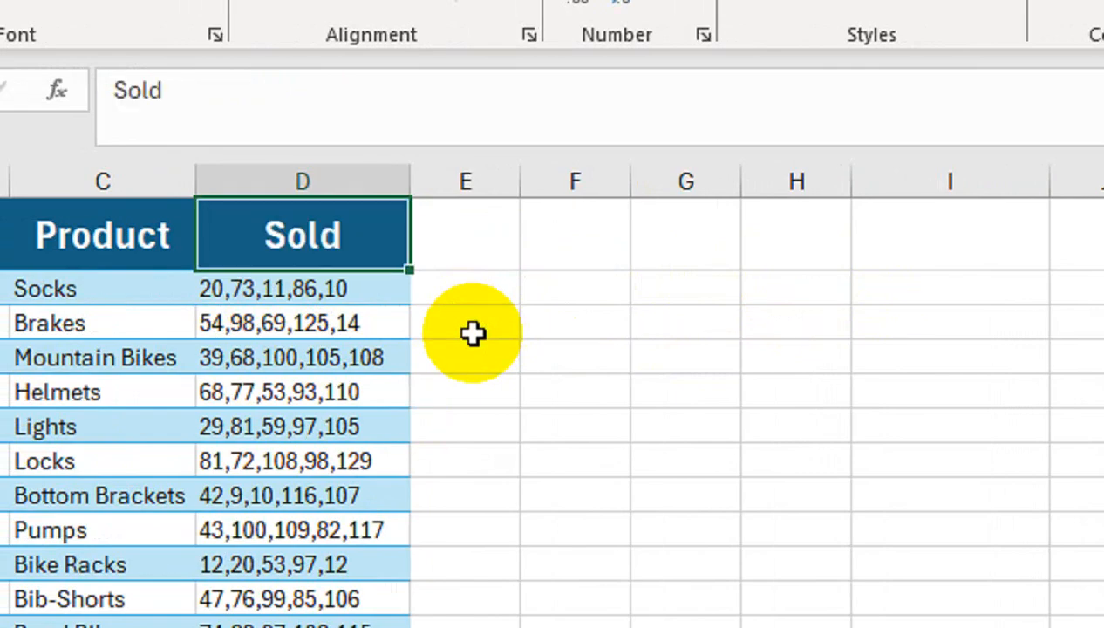
Enter the formula =20+73+11+86+10 in cell E2 to add up the Sold numbers for Socks
key(Right)
key(Down)
text(=)
key(Left)
key(Left)
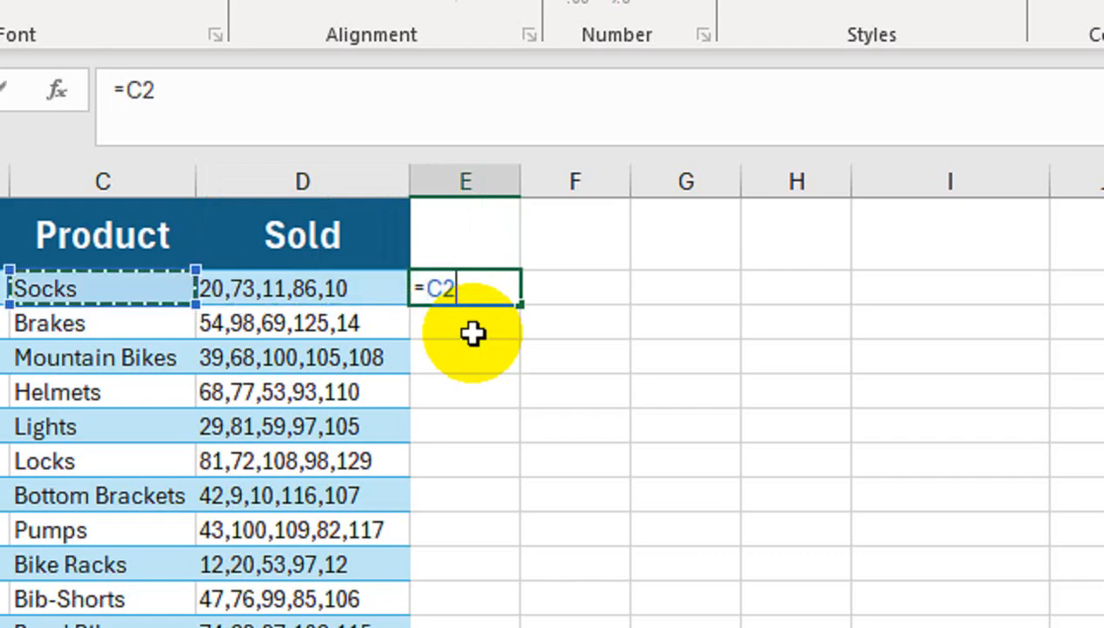
key(BackSpace)
key(BackSpace)
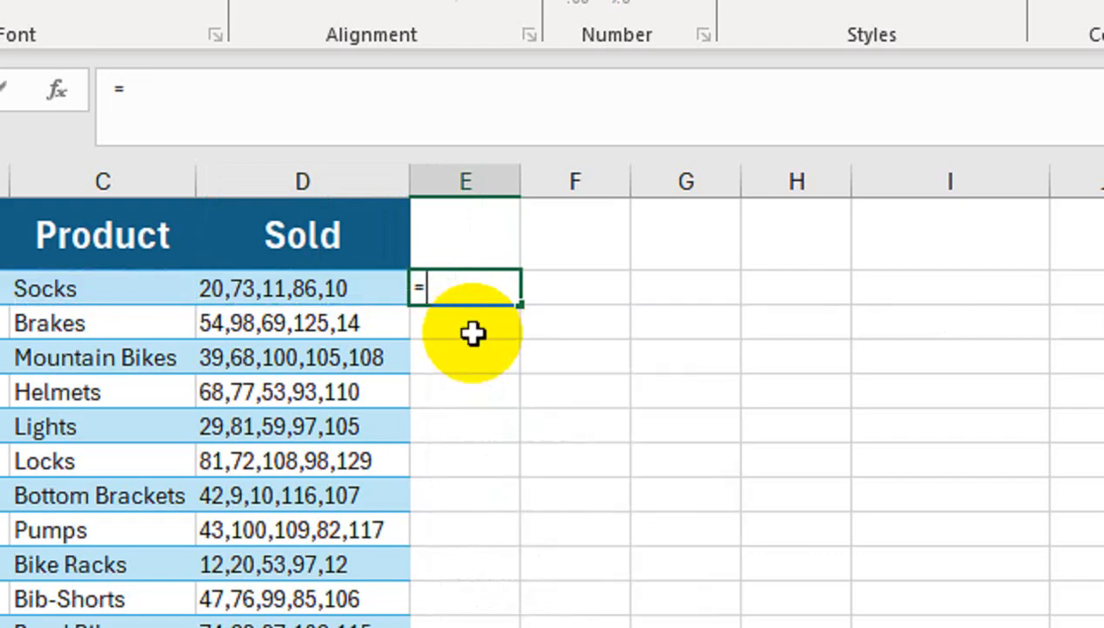
text(20+)
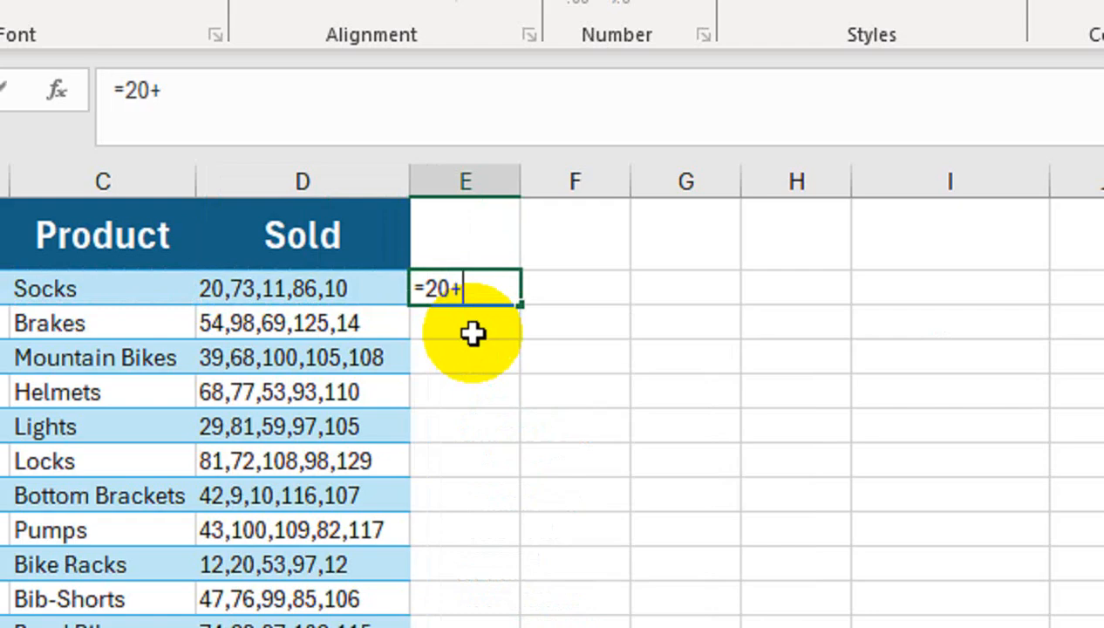
text(73+)
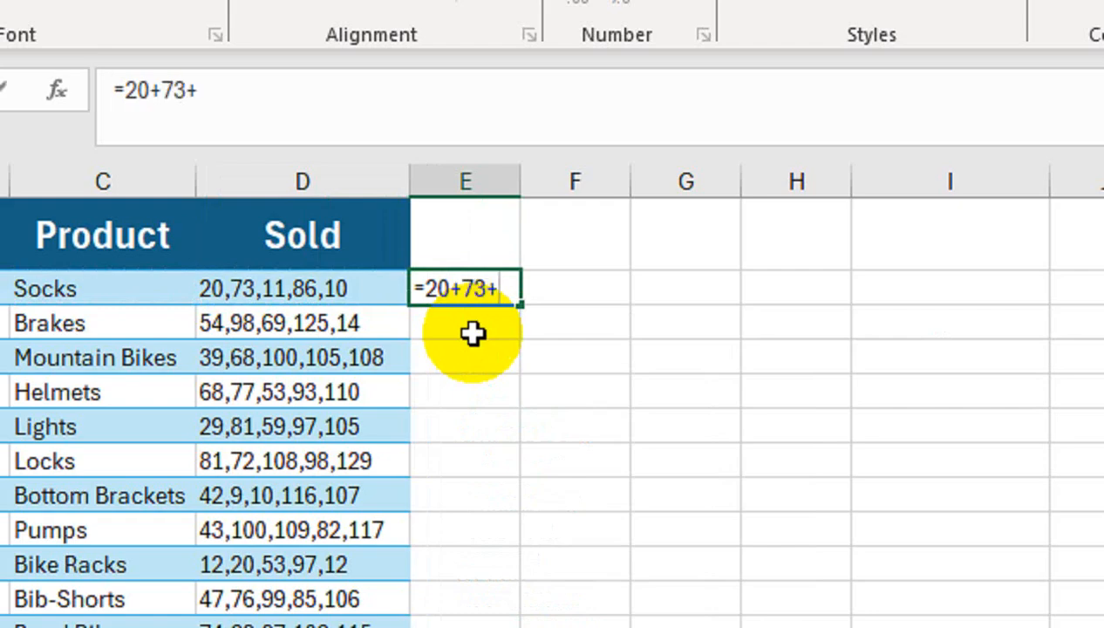
text(11)
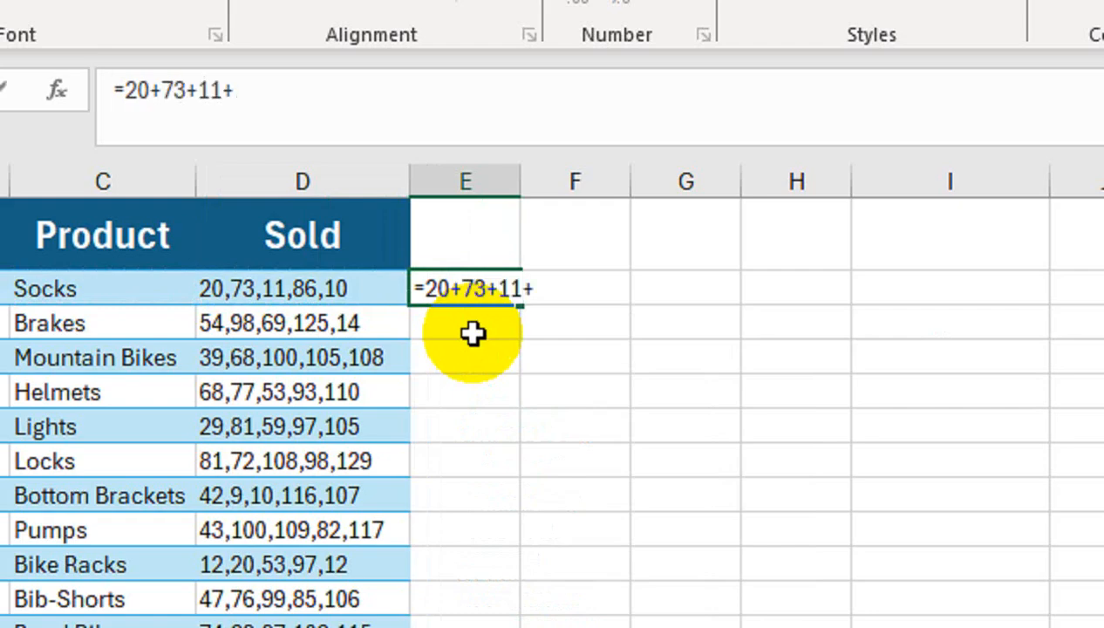
text(+86)
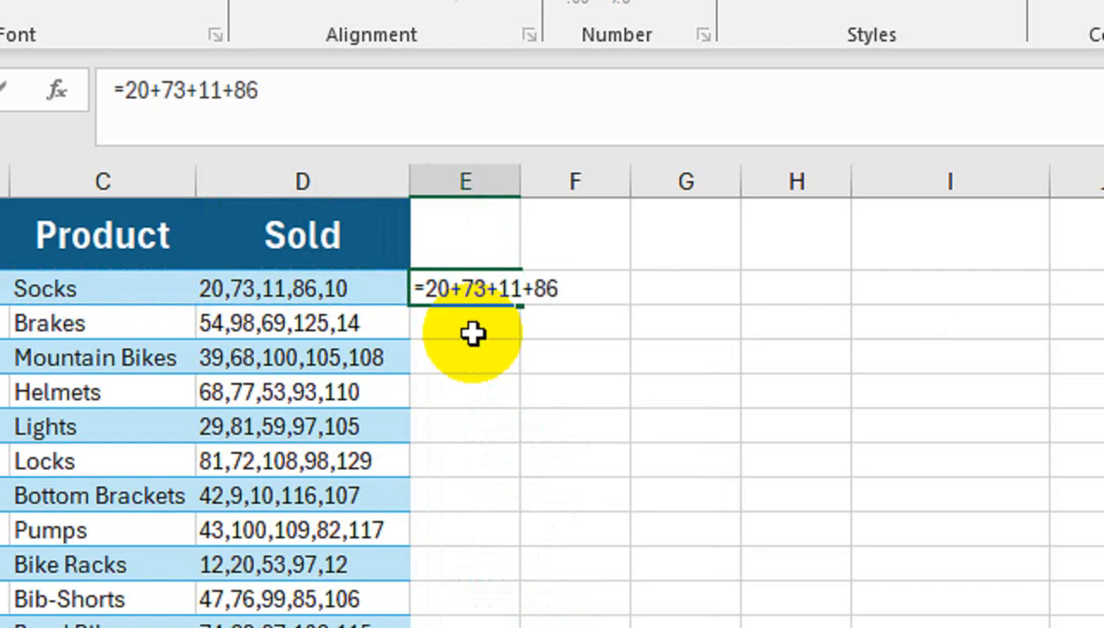
text(+10)
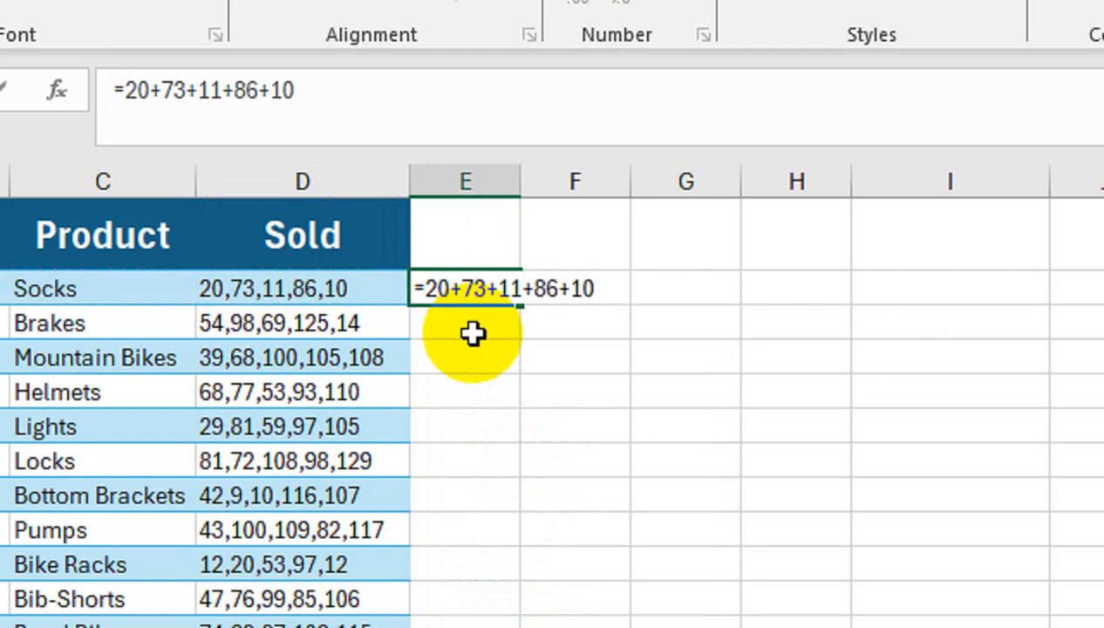
key(Return)
click(464, 288)
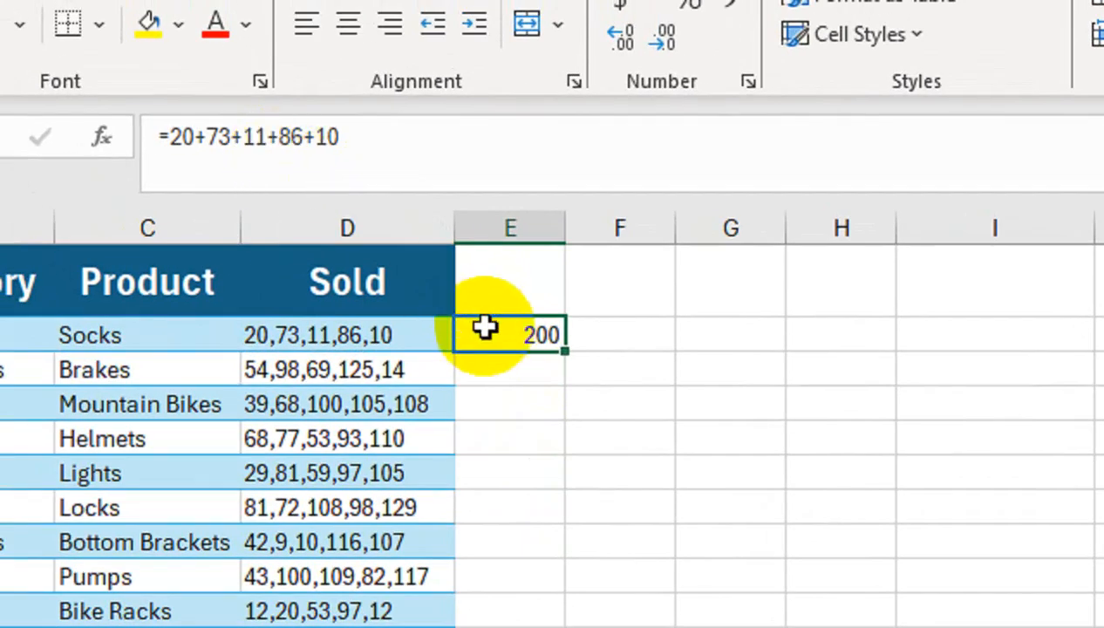
Fill the E2 formula down to E4 and clear the contents of E2:E4
drag(565, 350, 564, 410)
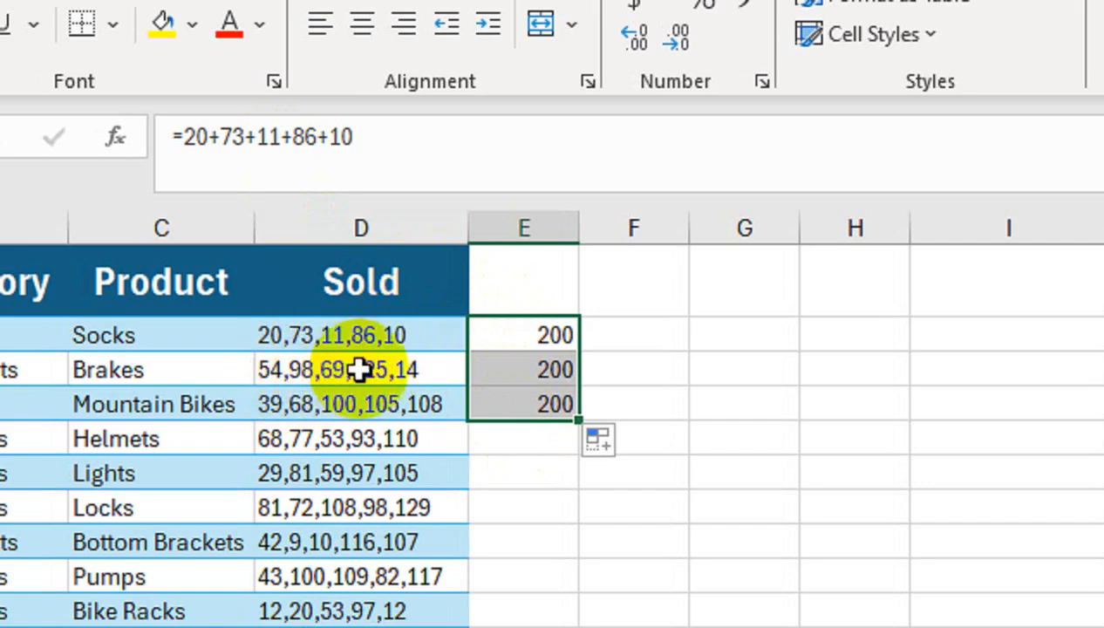
key(Delete)
key(Up)
key(Down)
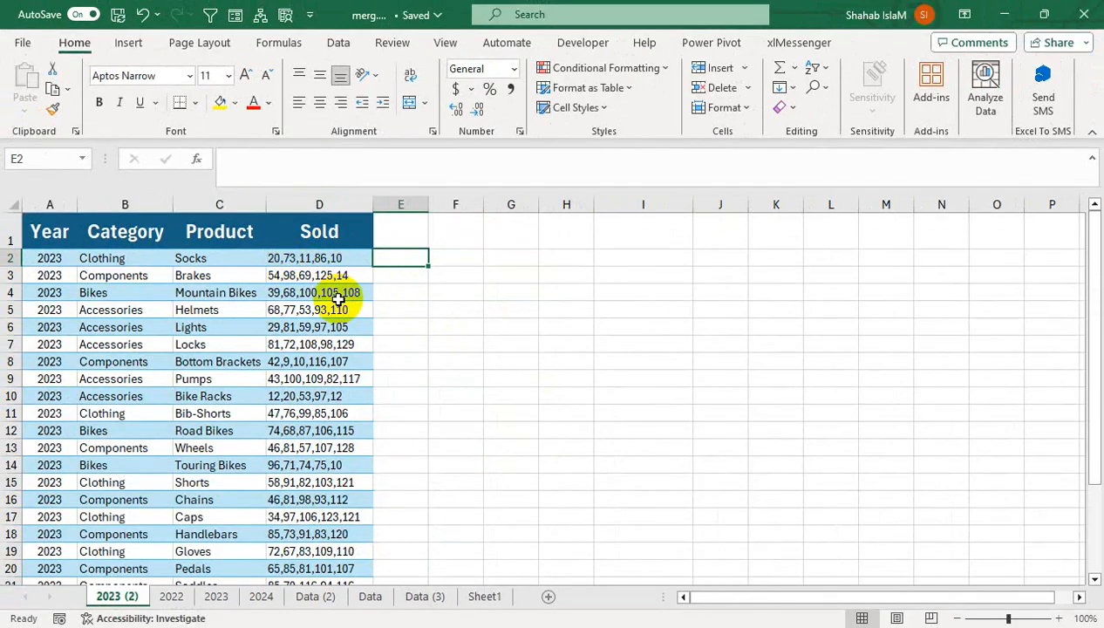
Enter the sample text "as" in cell F5 and "sd" in cell G5
click(281, 260)
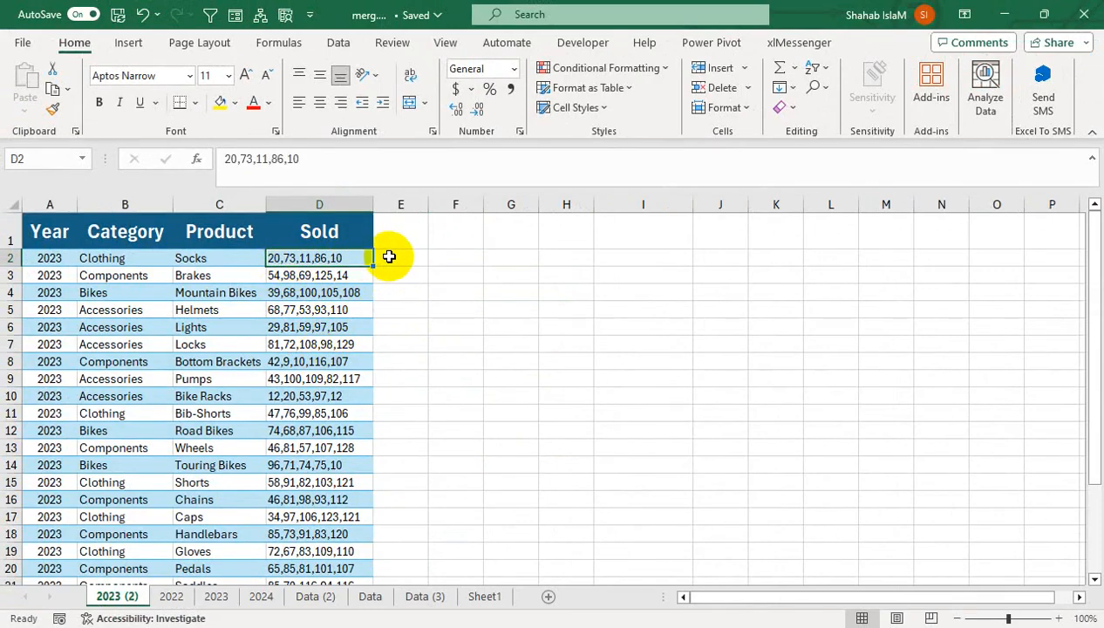
click(463, 307)
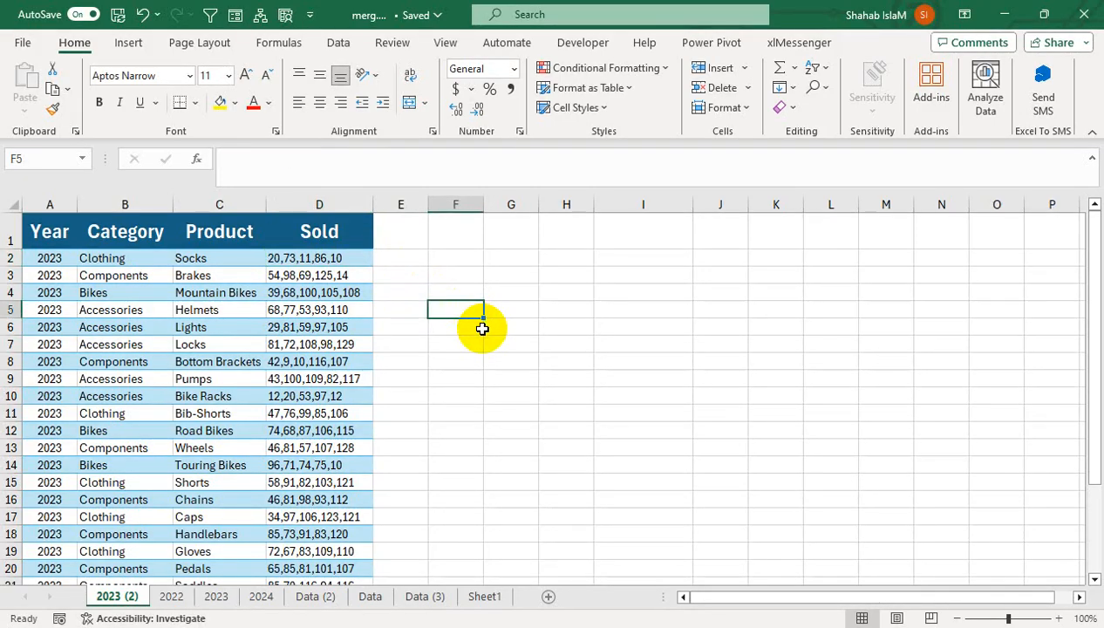
text(as)
key(Tab)
text(sd)
click(645, 446)
Test the sample text in G5 with an ISTEXT formula in G6, and clear the range F5:G6
click(513, 327)
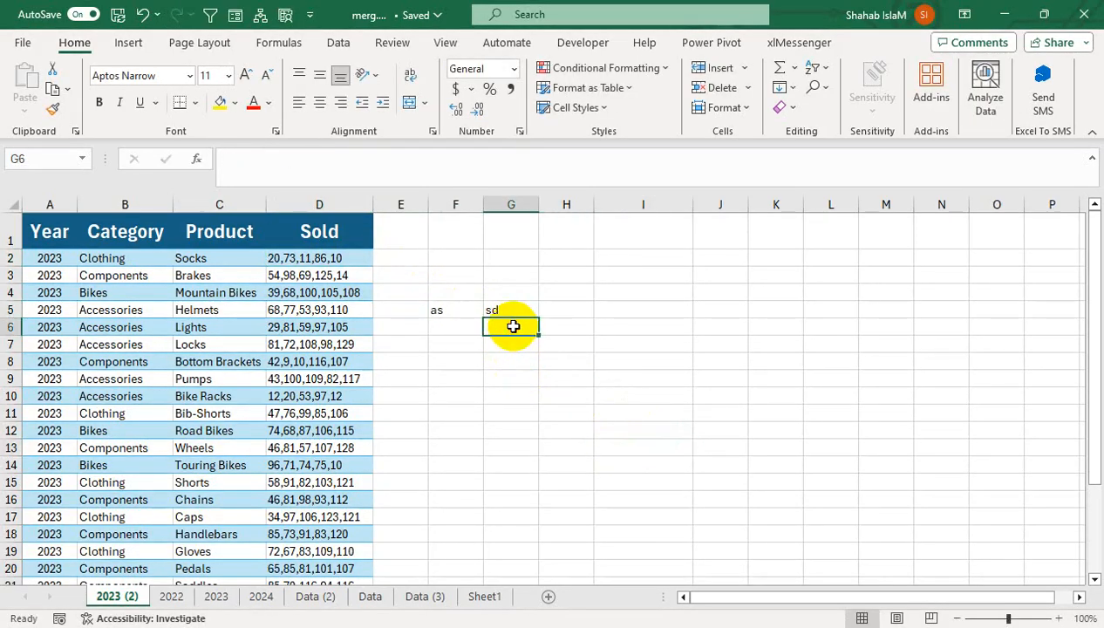
text(=ist)
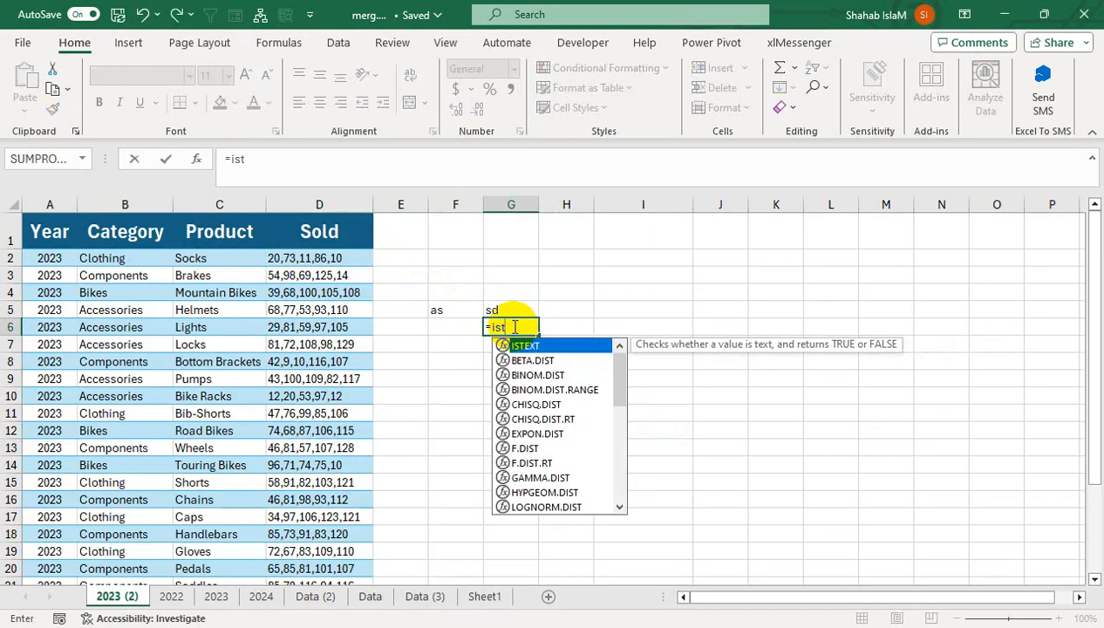
key(Tab)
key(Up)
text())
key(Return)
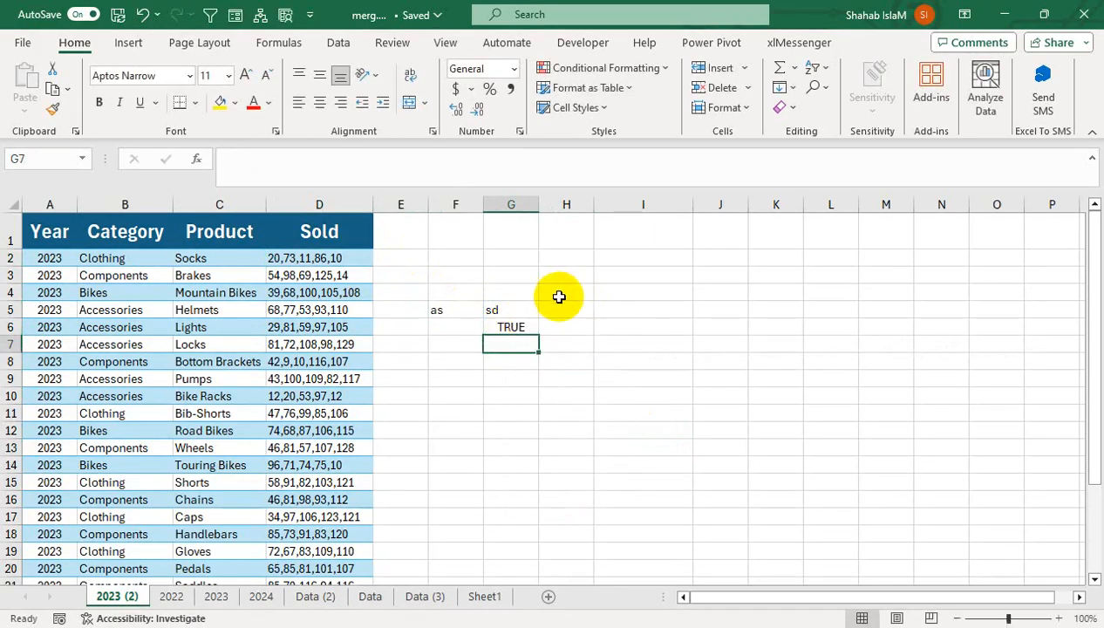
drag(495, 311, 469, 323)
key(Delete)
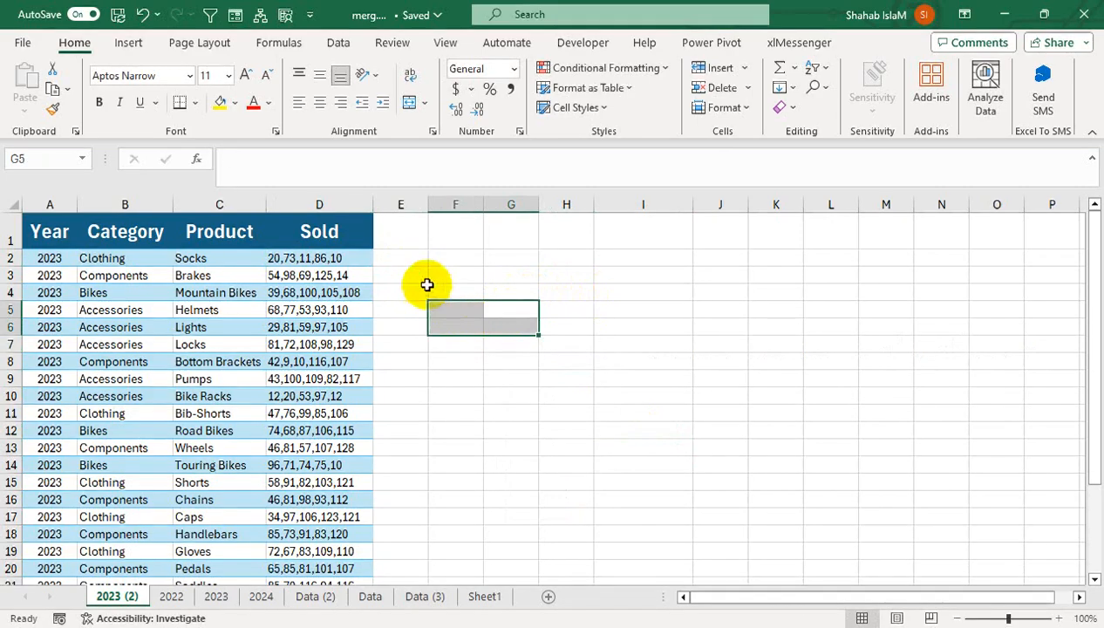
Check whether the Sold entry in D2 is text with =ISTEXT(D2) in cell E2, and clear E2
click(399, 259)
text(=iste)
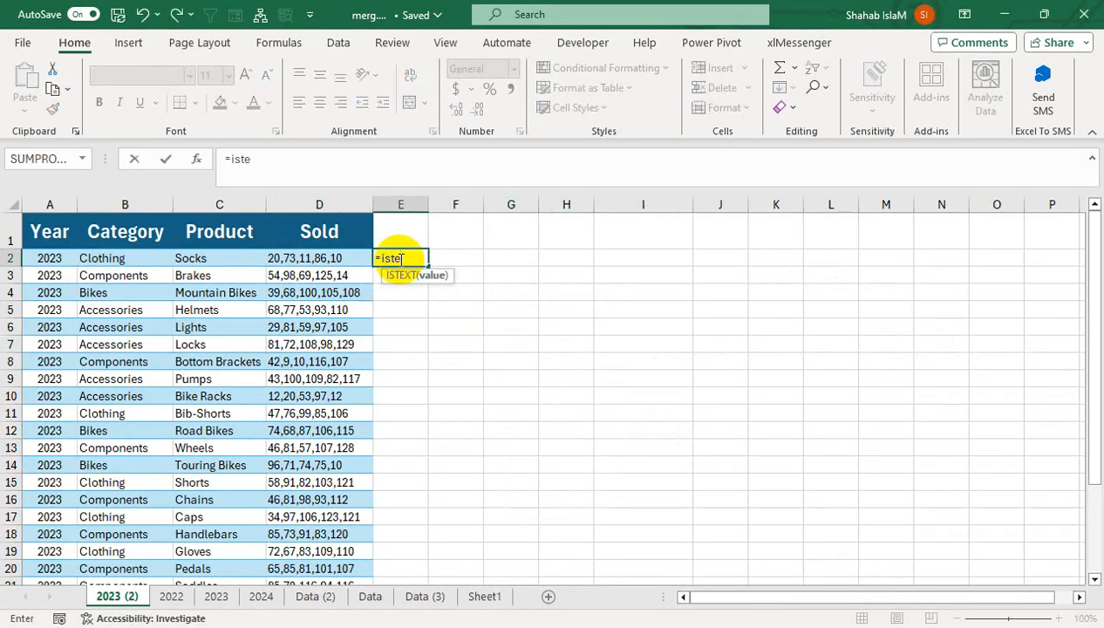
key(Tab)
click(319, 259)
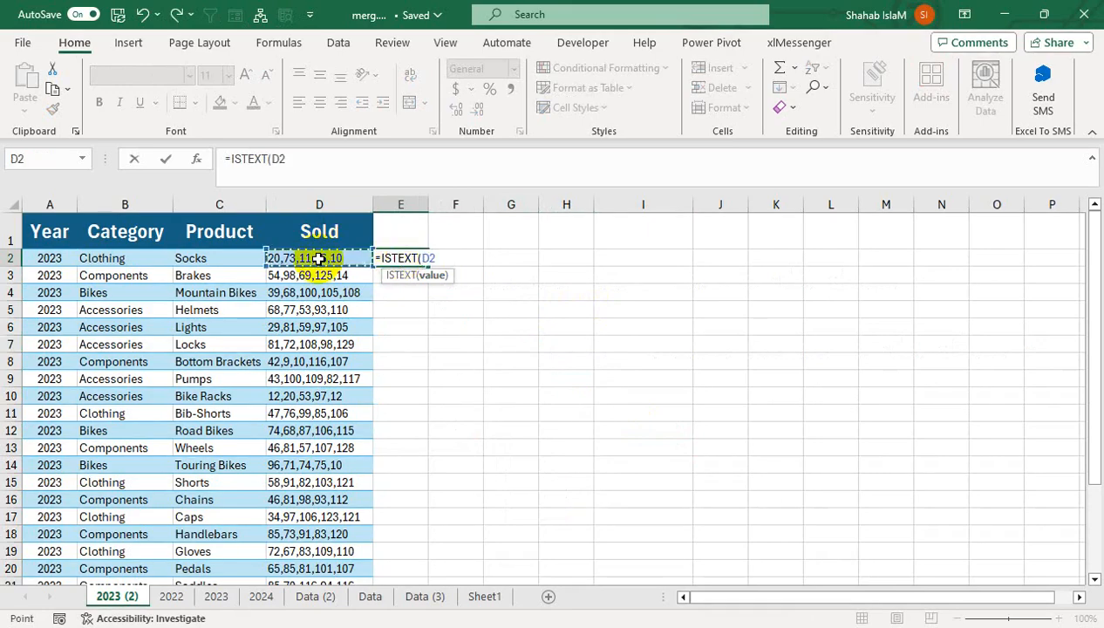
key(Return)
click(316, 259)
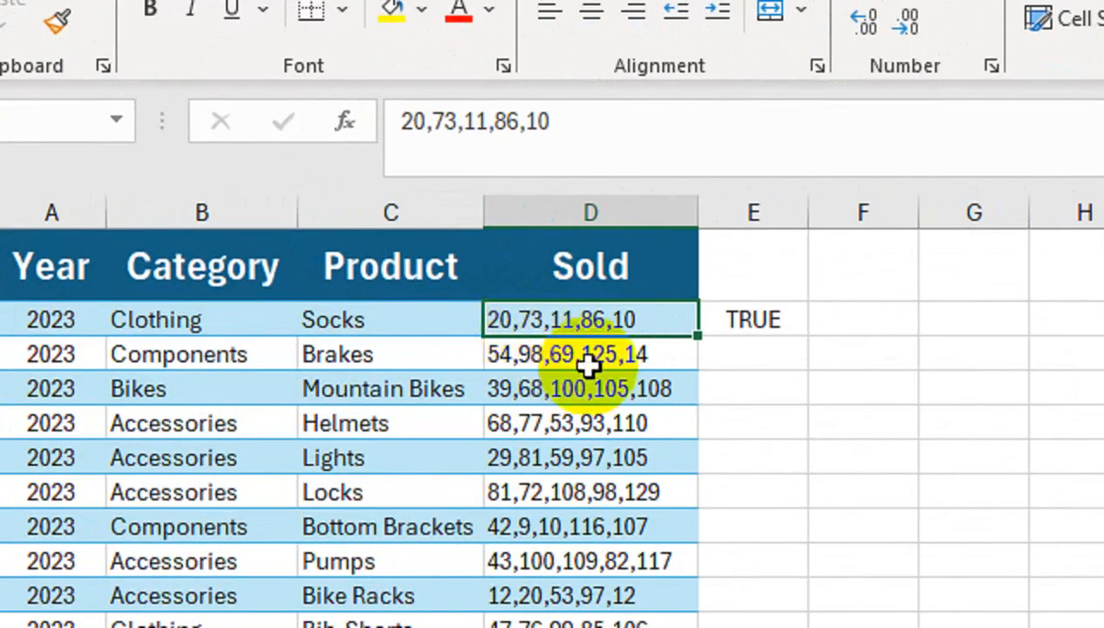
click(768, 325)
key(Delete)
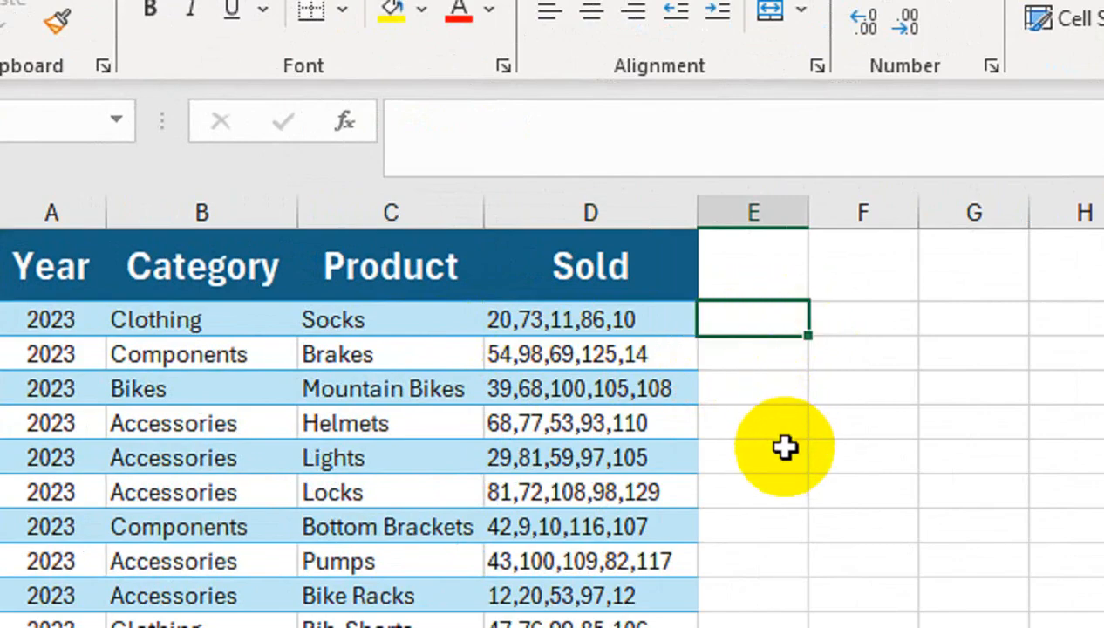
Convert the Sold text in D2 to a number with =NUMBERVALUE(D2) in cell E2
text(=)
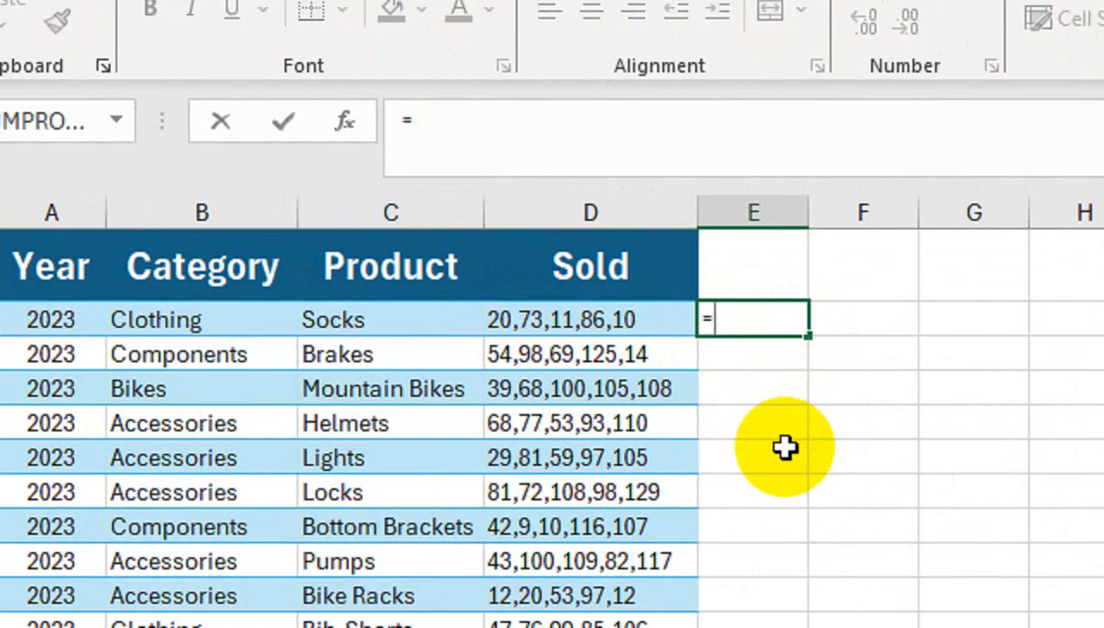
text(num)
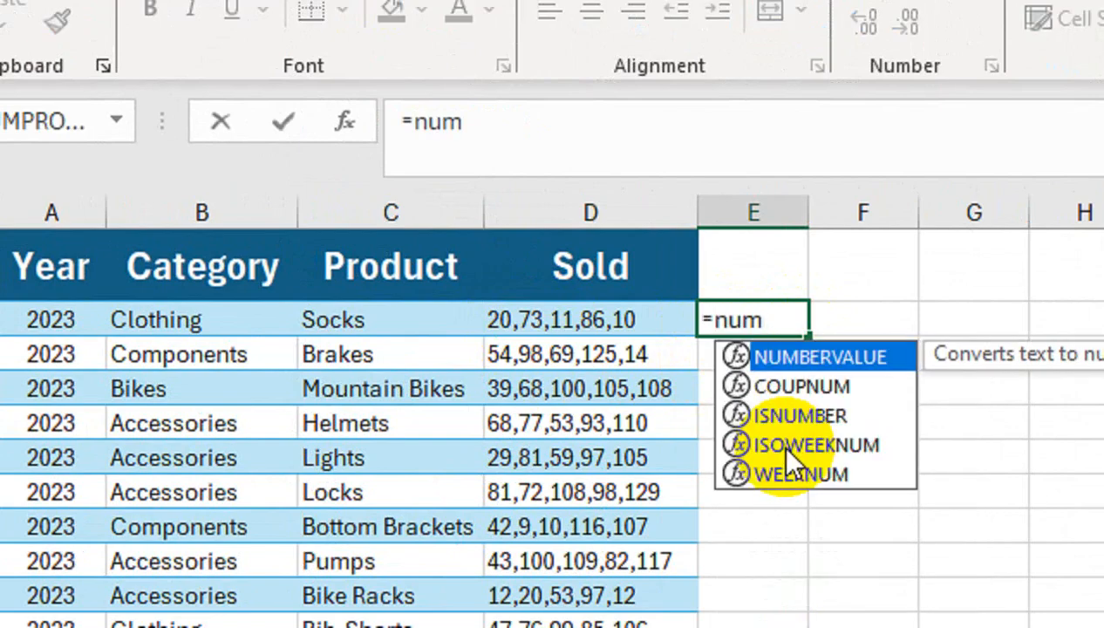
key(Tab)
key(Left)
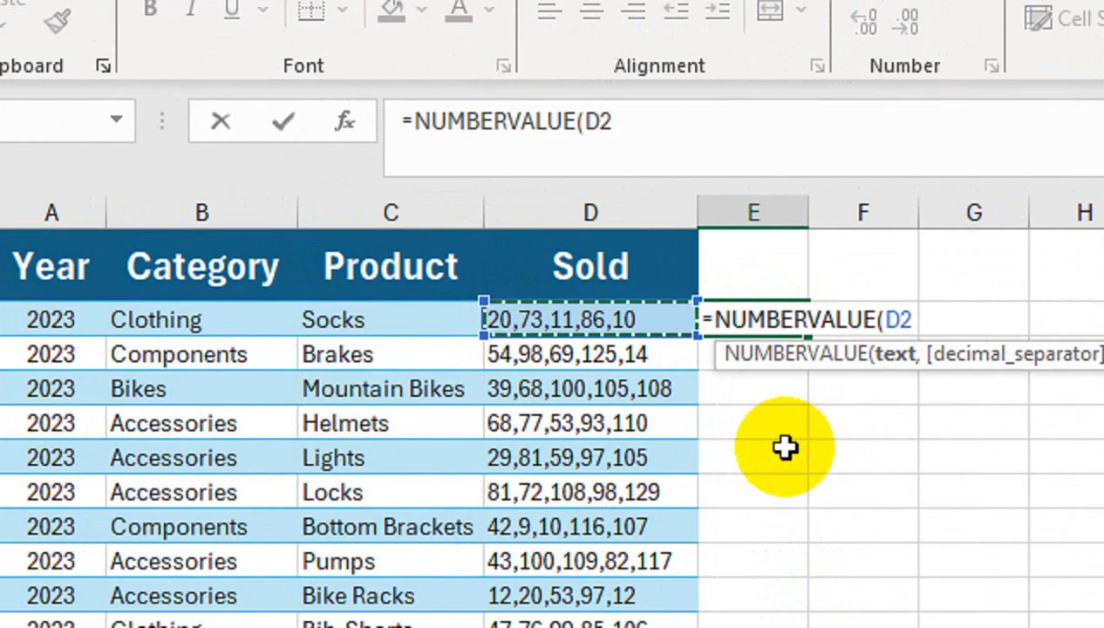
text())
key(Return)
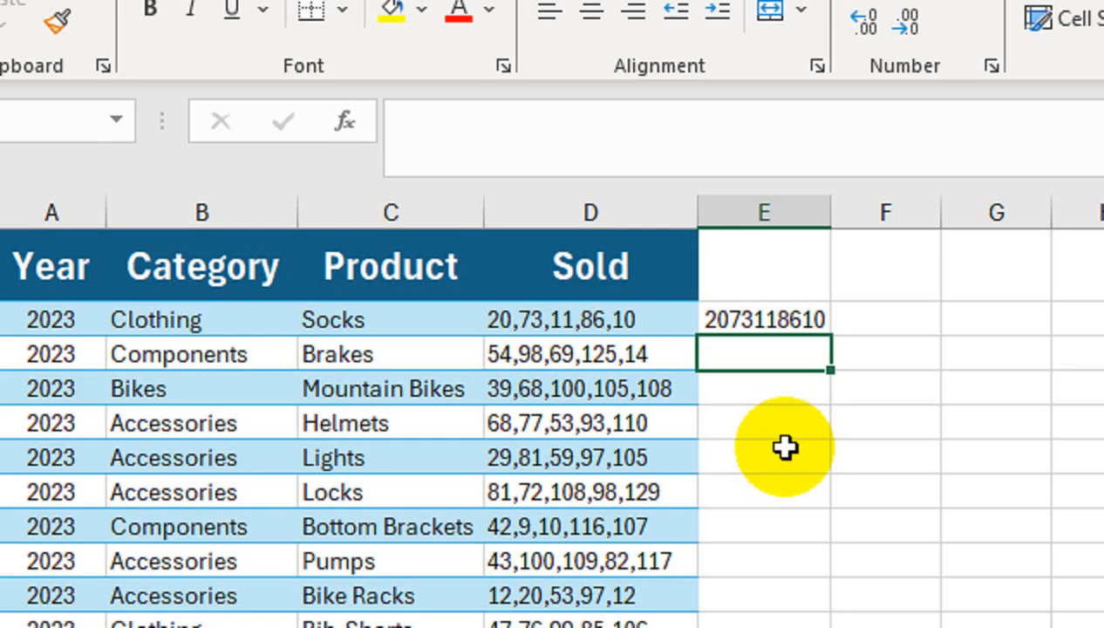
key(Up)
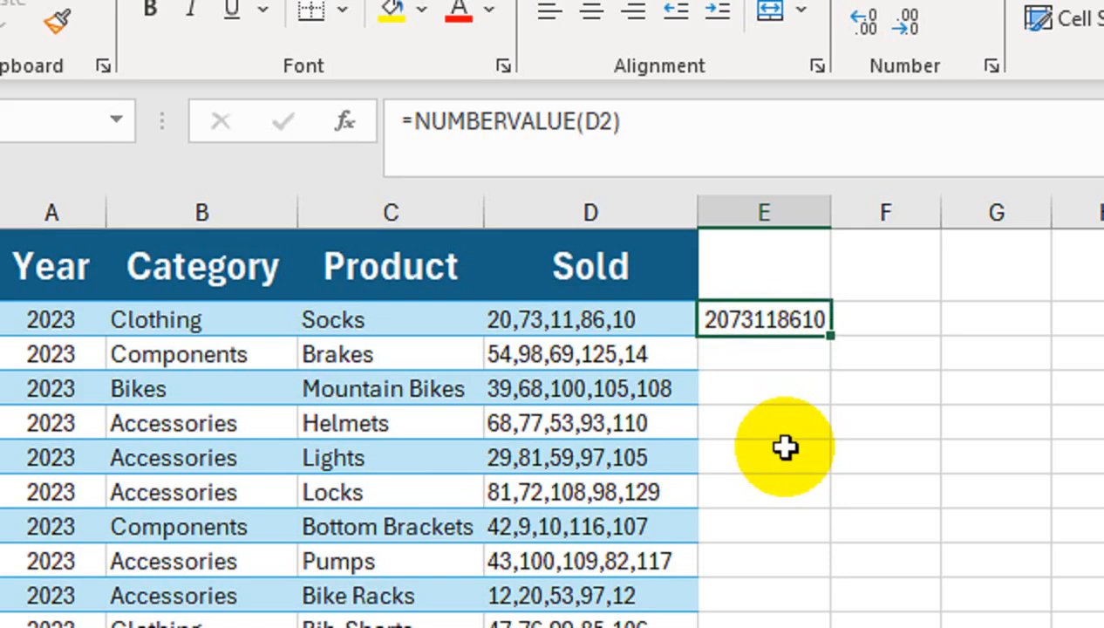
key(Down)
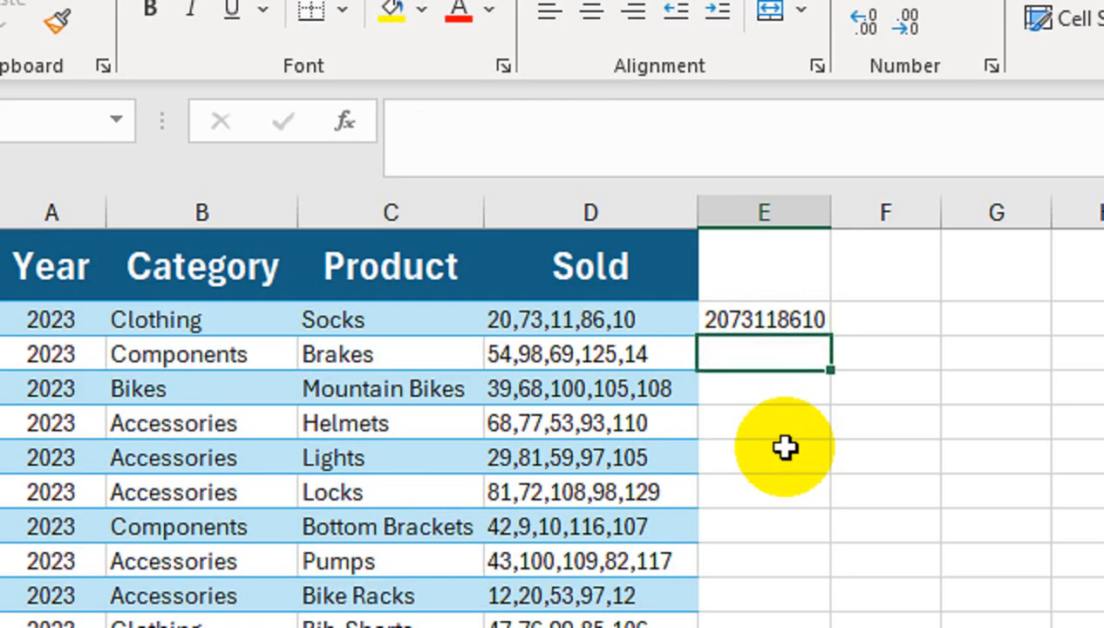
Test the converted value with =ISNUMBER(E2) in cell E3, and undo both the ISNUMBER and NUMBERVALUE formulas
text(=isn)
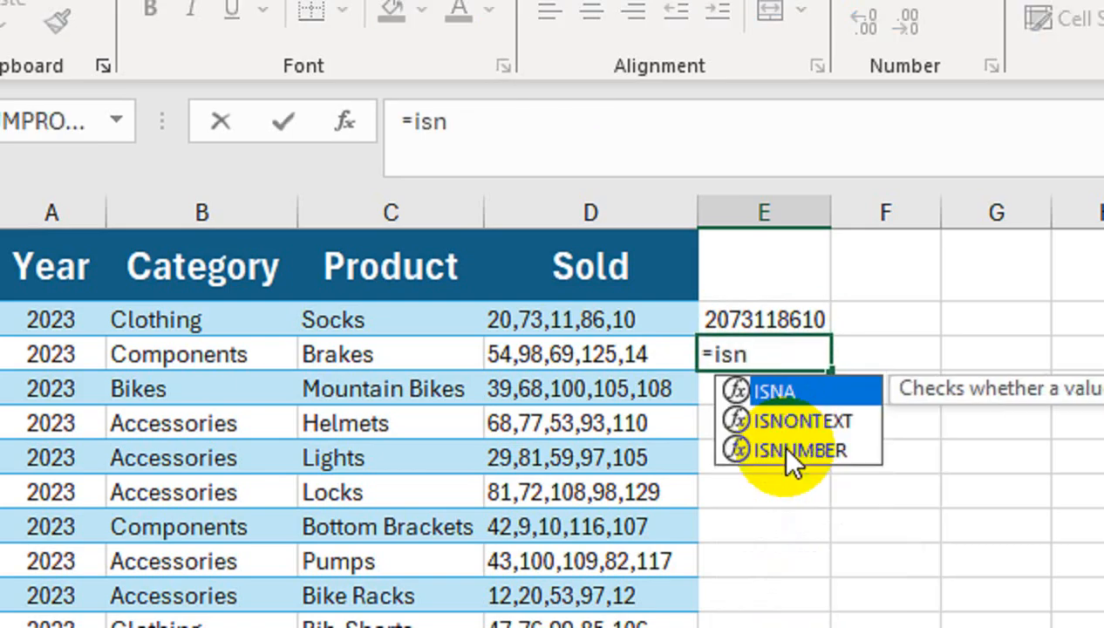
double_click(782, 451)
key(Up)
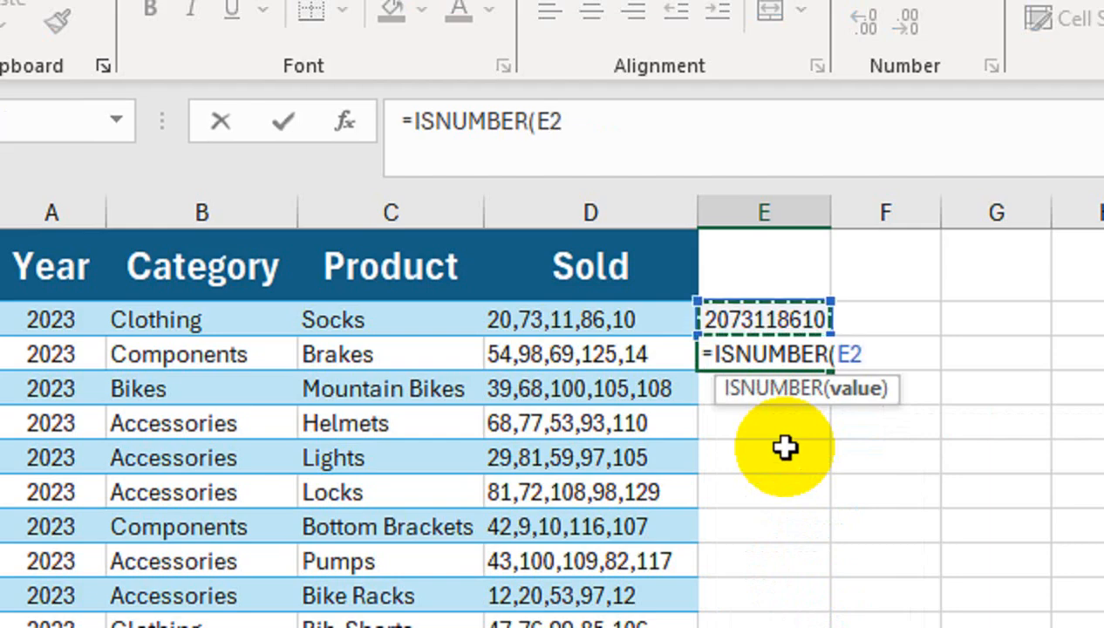
text())
key(Return)
key(ctrl+z)
key(ctrl+z)
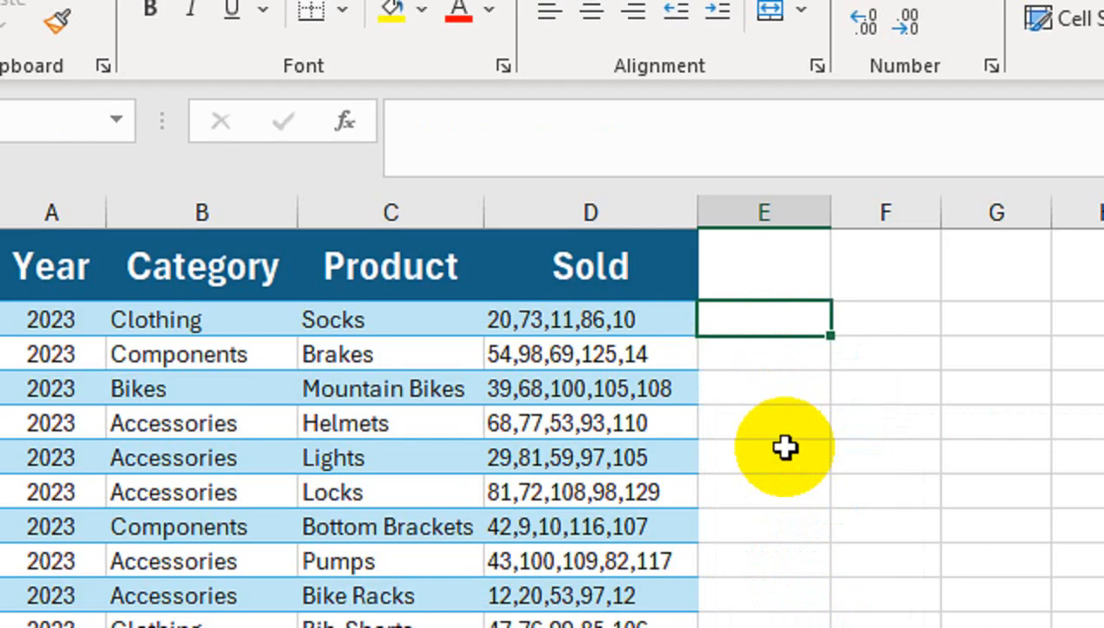
Sum the comma-separated Sold values of D2 in cell E2 with =SUM(--TEXTSPLIT(D2,","))
text(=sum)
key(Tab)
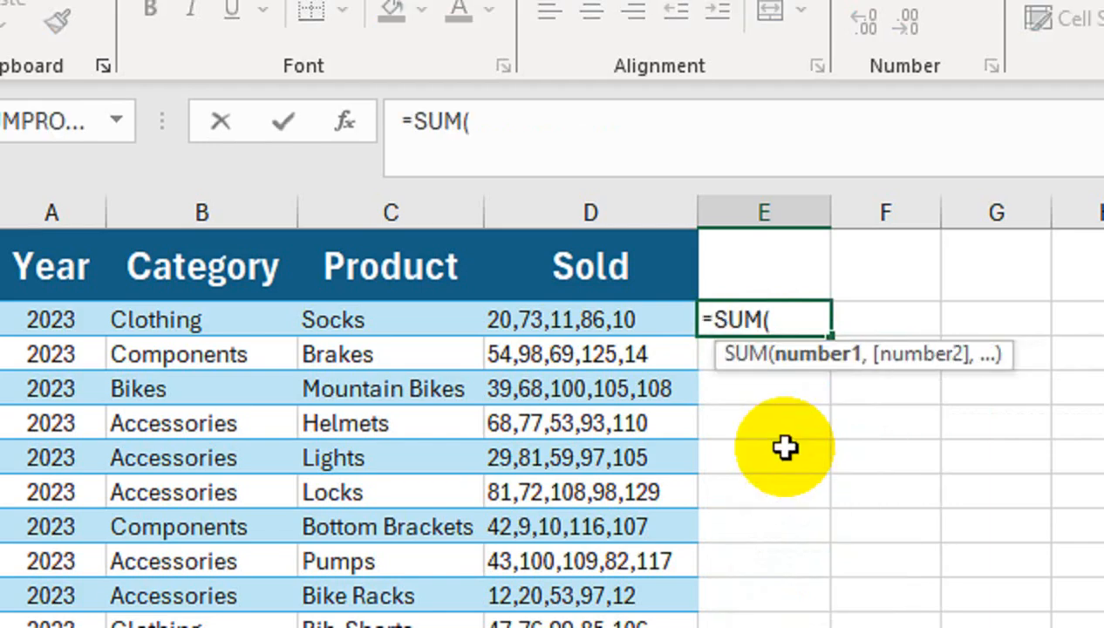
text(--)
text(()
text(tex)
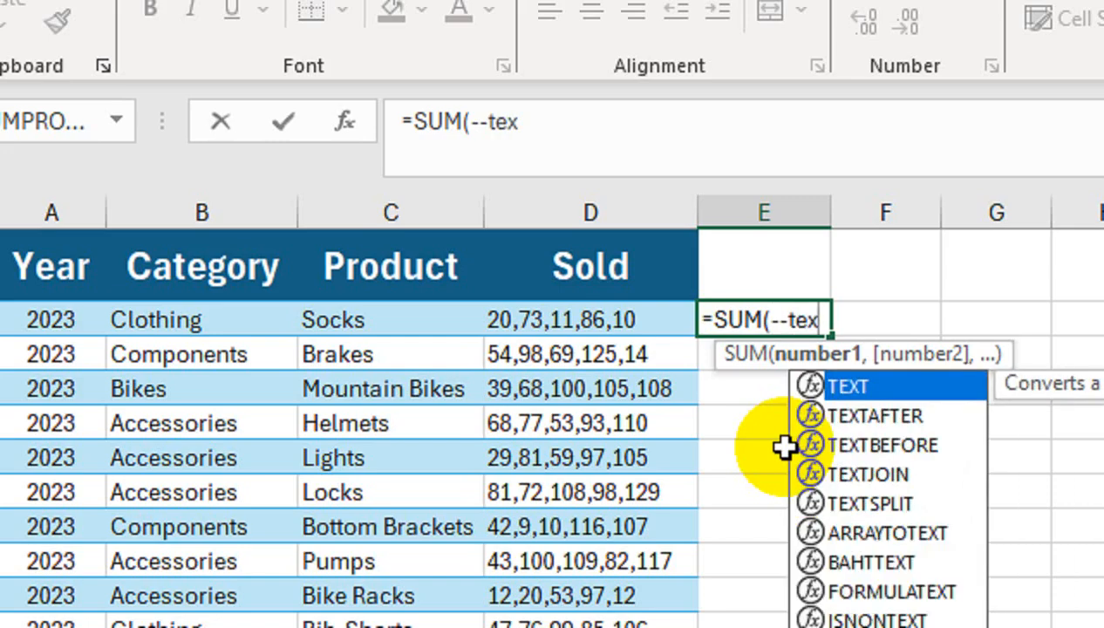
key(Down)
key(Down)
key(Down)
key(Down)
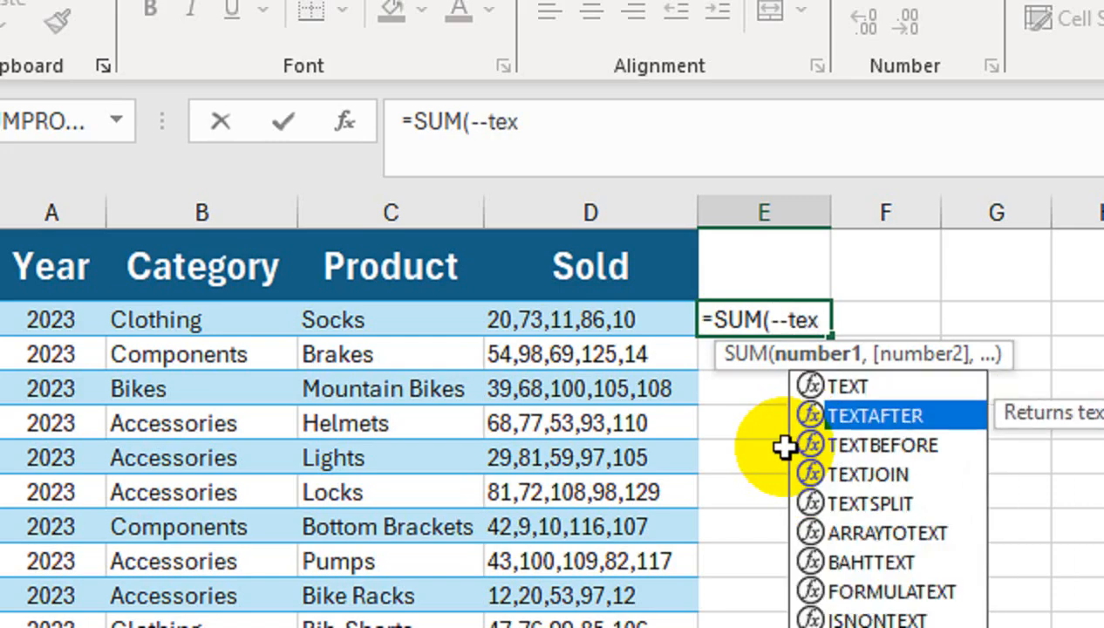
key(Tab)
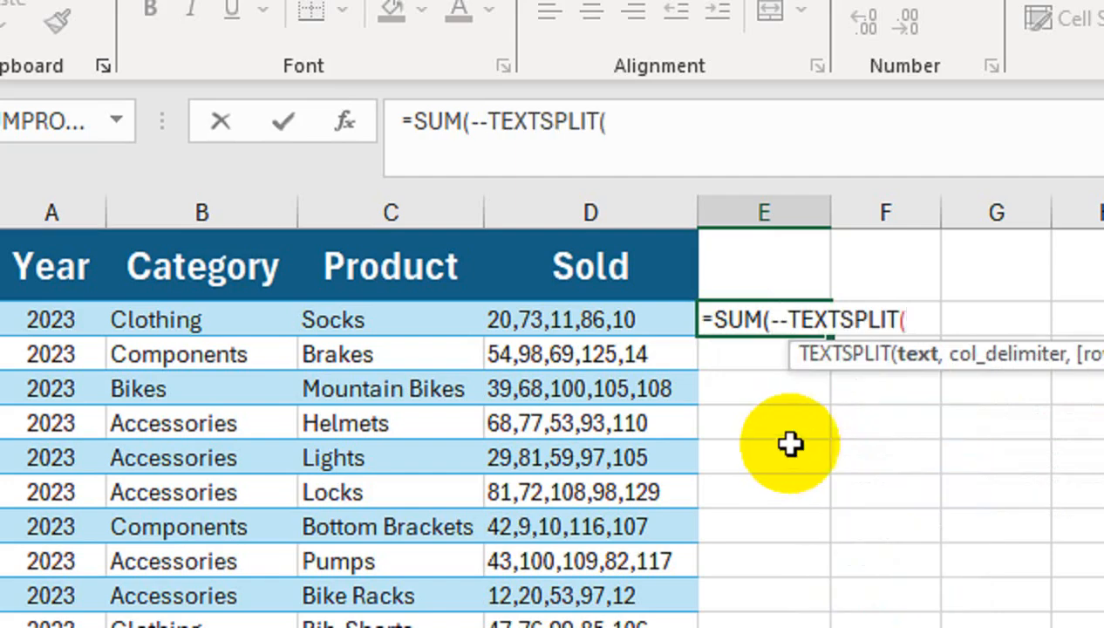
click(651, 319)
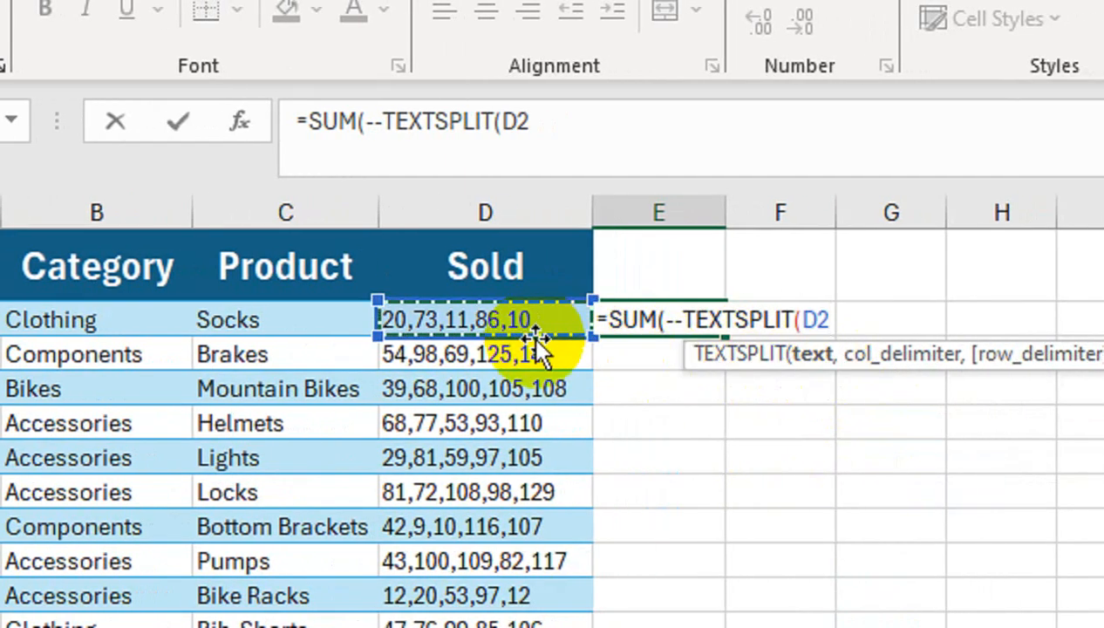
text(,","))
key(Return)
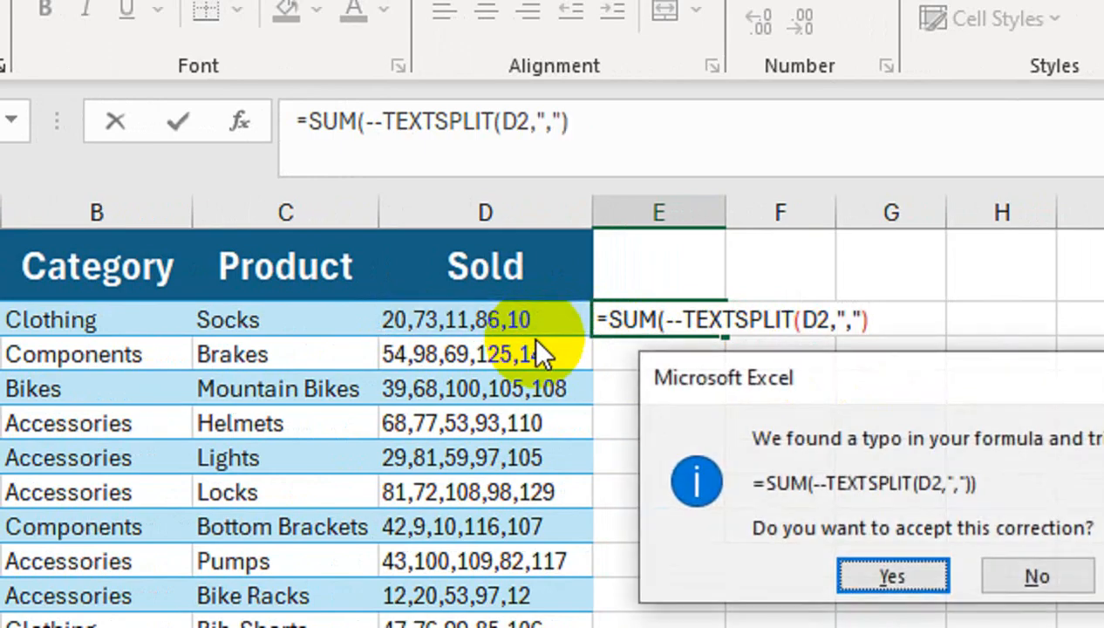
key(Return)
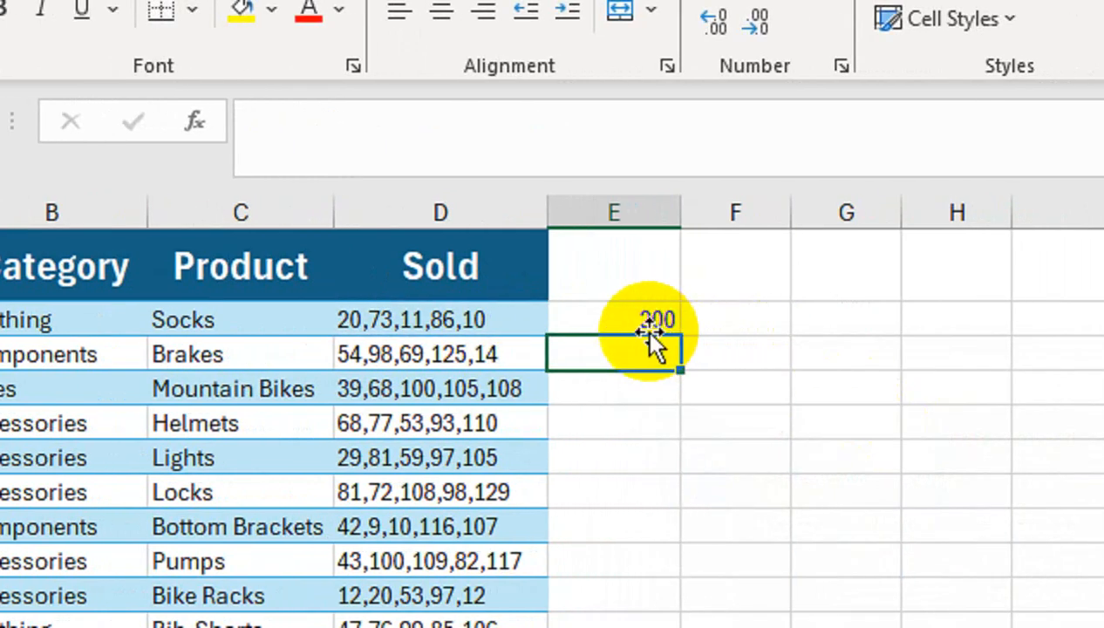
Fill the SUM and TEXTSPLIT formula from E2 down column E to the end of the data
click(639, 320)
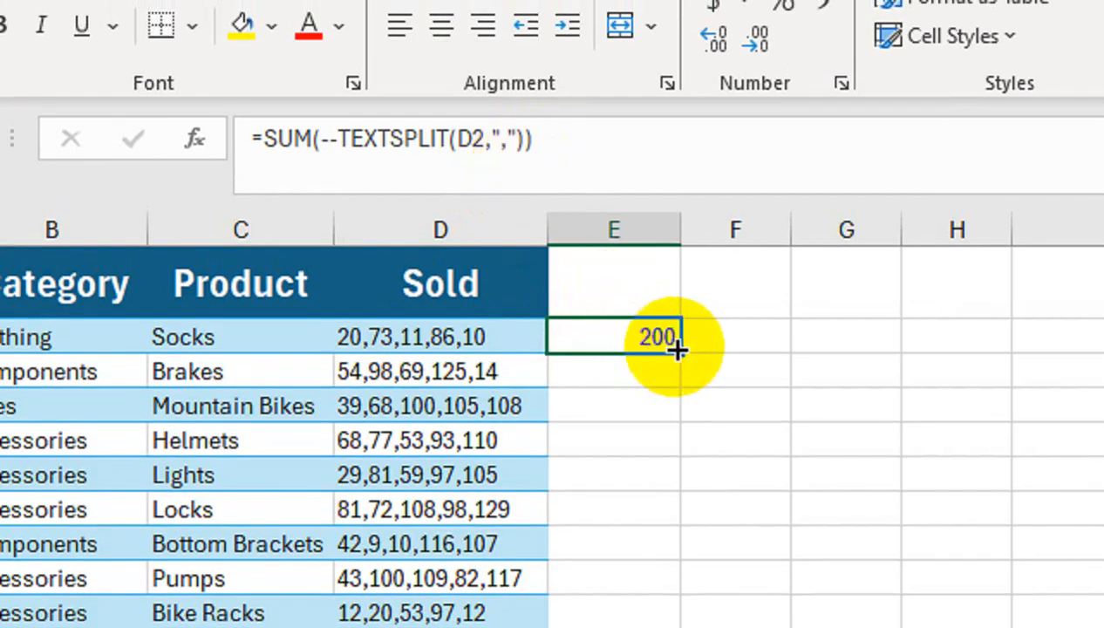
double_click(678, 348)
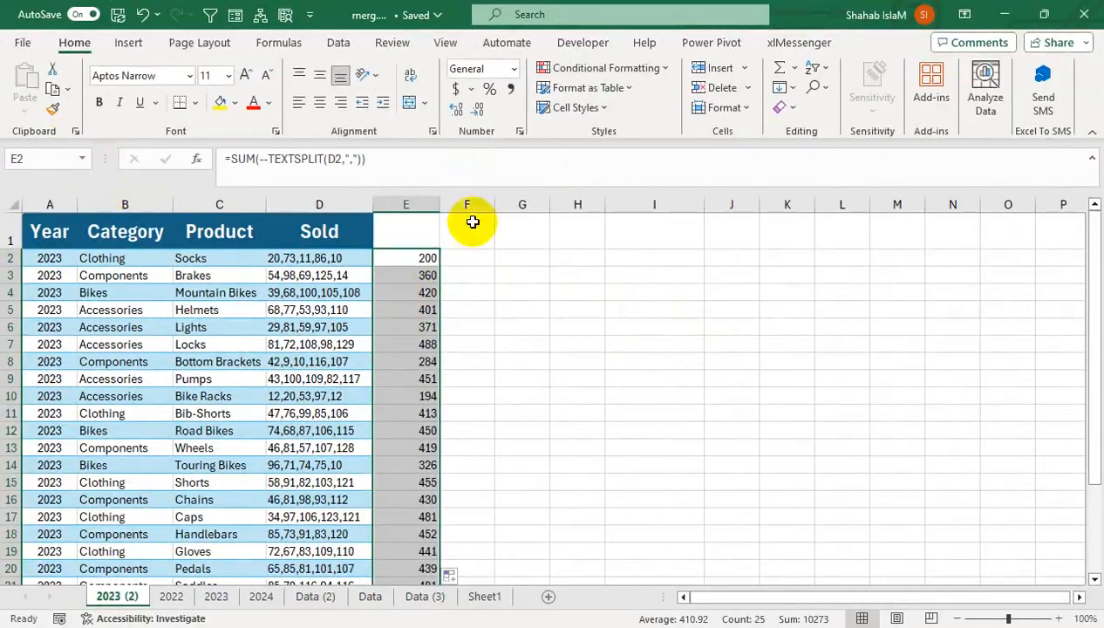
click(736, 337)
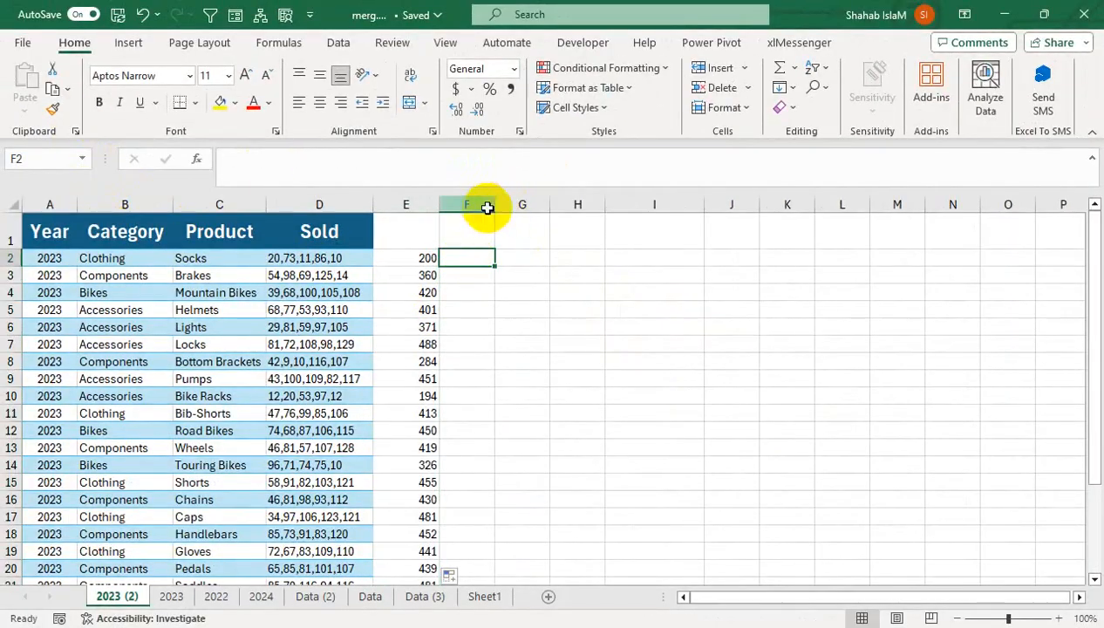
Enter the header "Tota Sold" in cell E1
click(402, 237)
text(Tota)
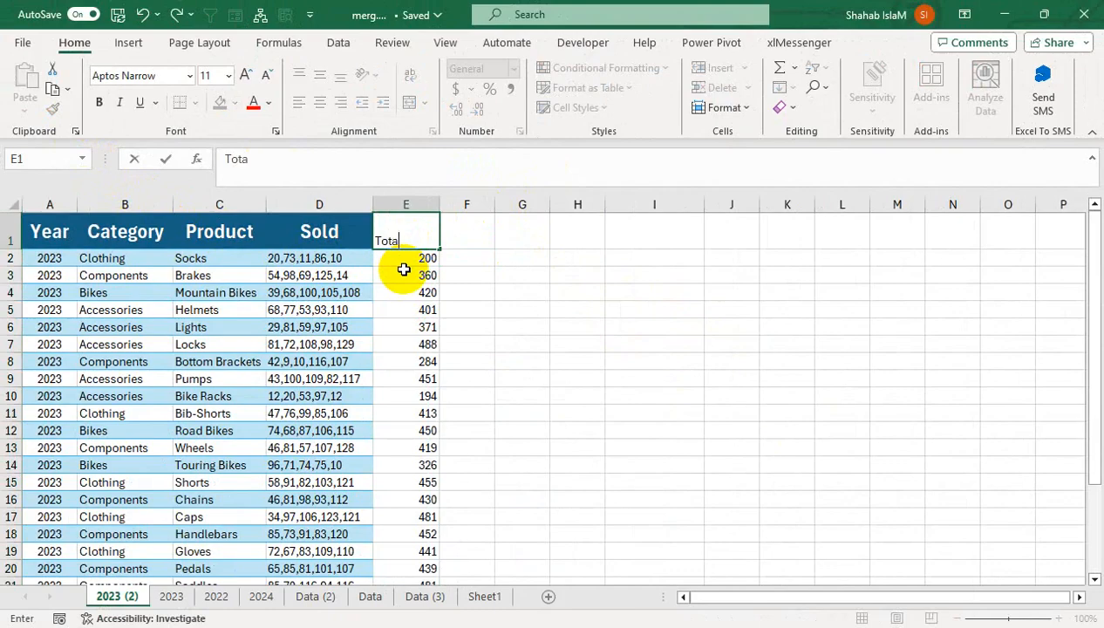
text( Sold)
key(Tab)
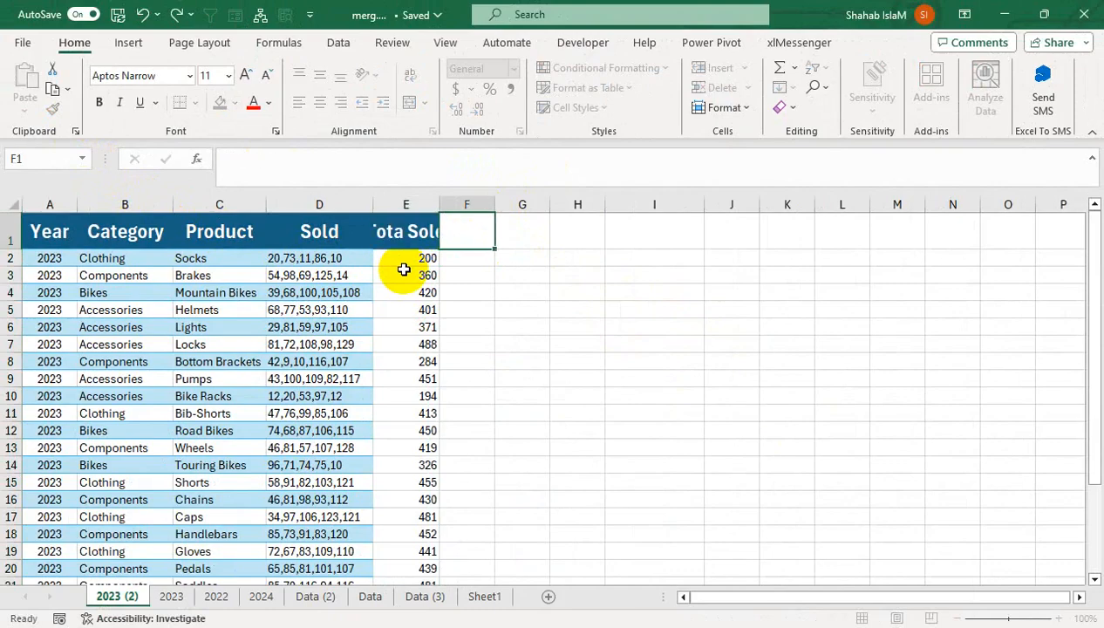
Autofit the width of column E and center its contents horizontally
double_click(440, 204)
click(417, 204)
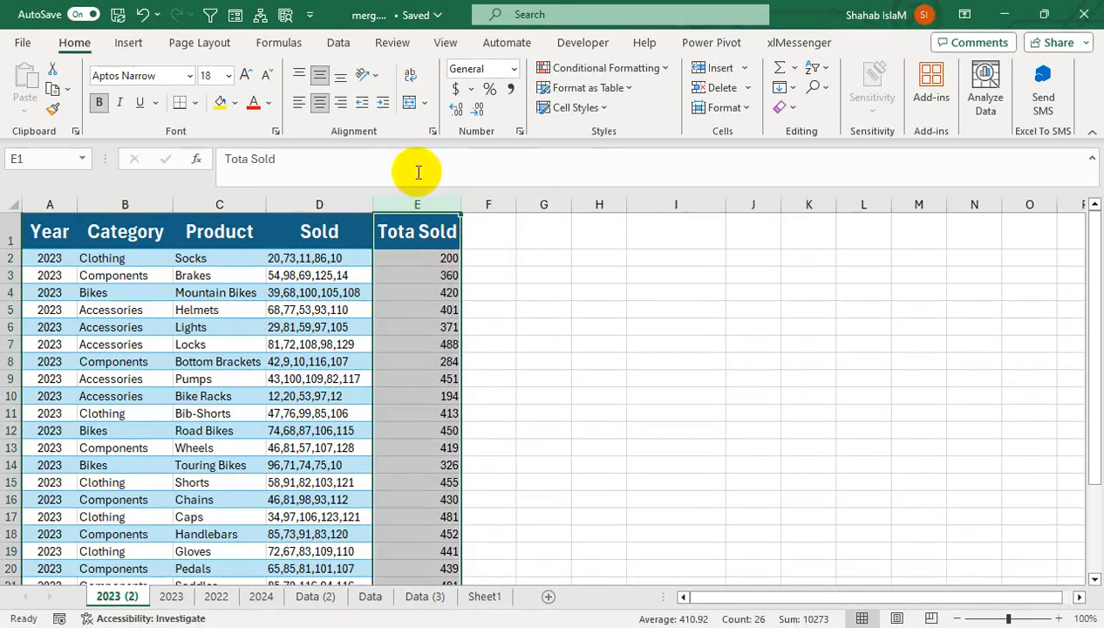
click(320, 102)
Try to split the Sold text of D2 with =TEXTSPLIT(D2,) in cell F2
click(503, 257)
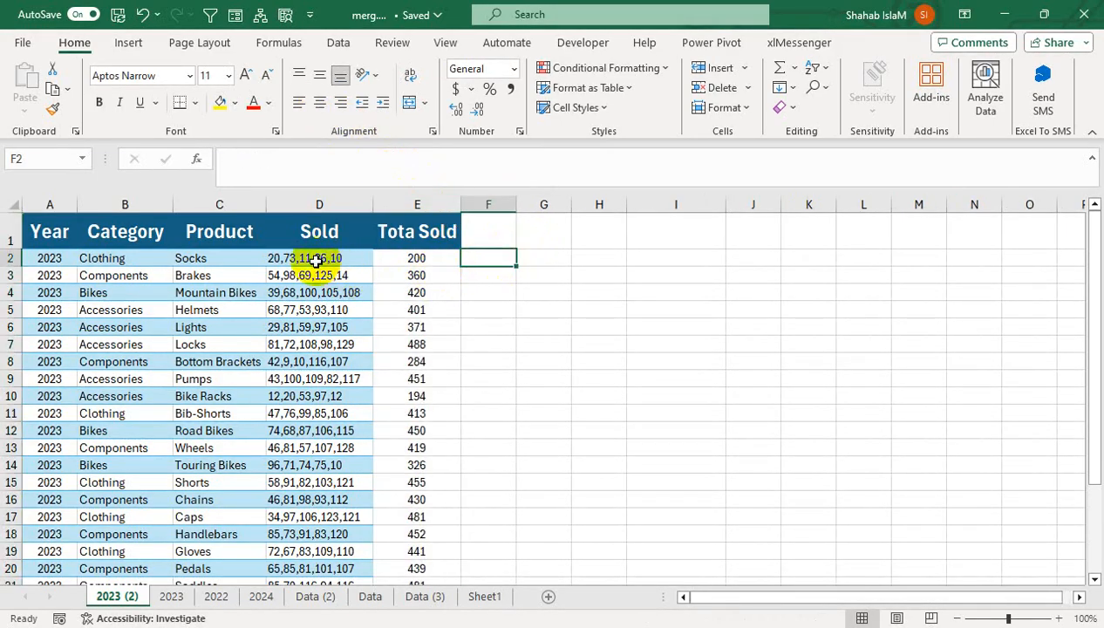
text(=tex)
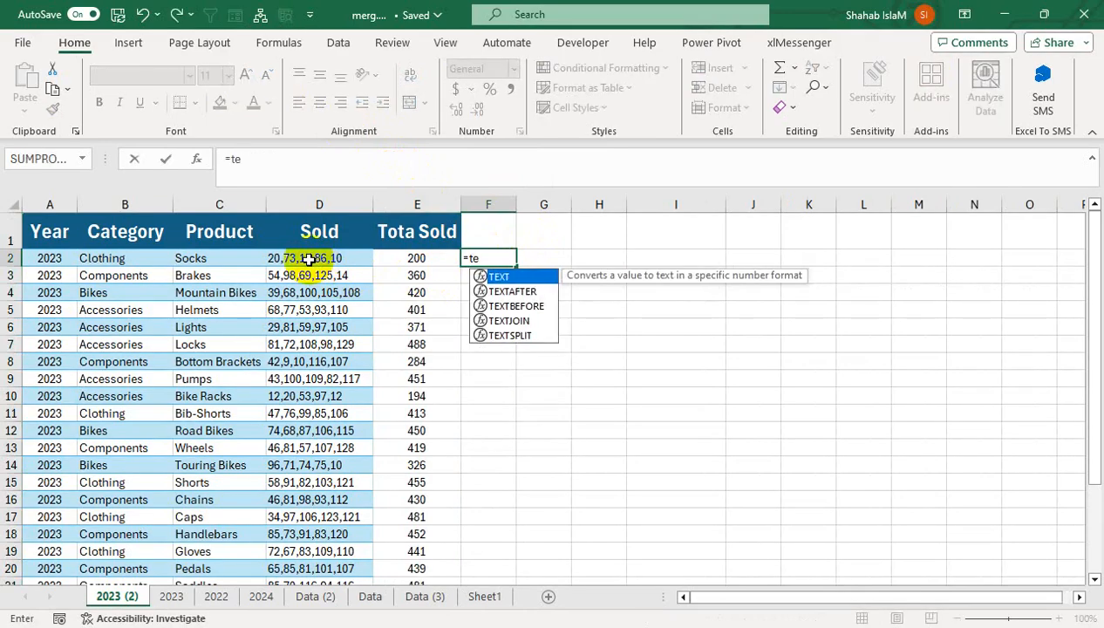
key(Down)
key(Down)
key(Down)
key(Down)
key(Tab)
key(Left)
key(Left)
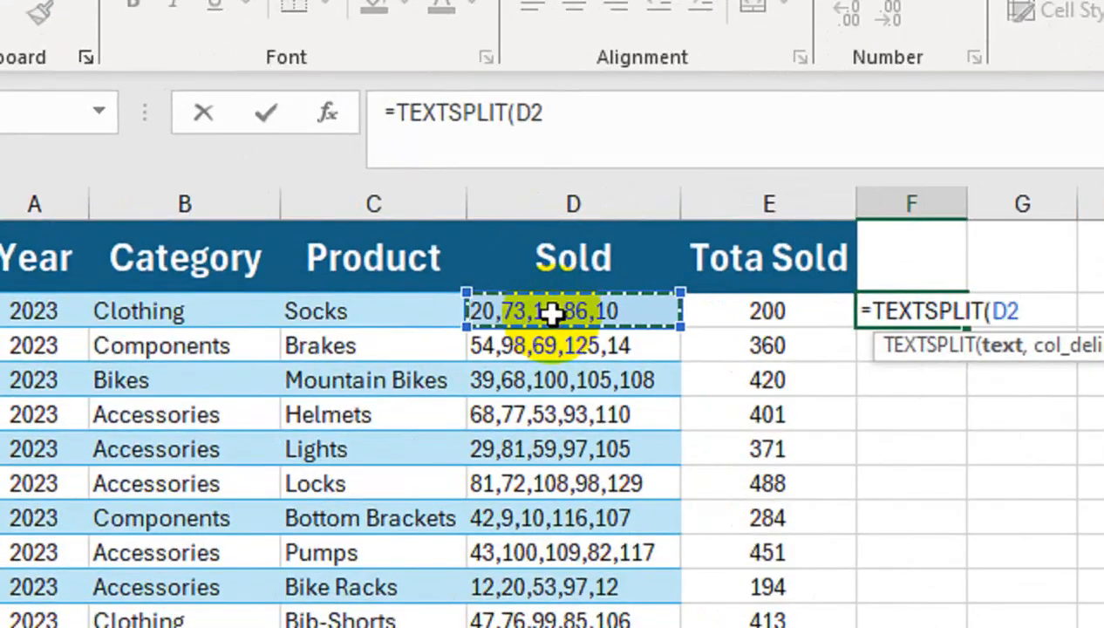
text(,)
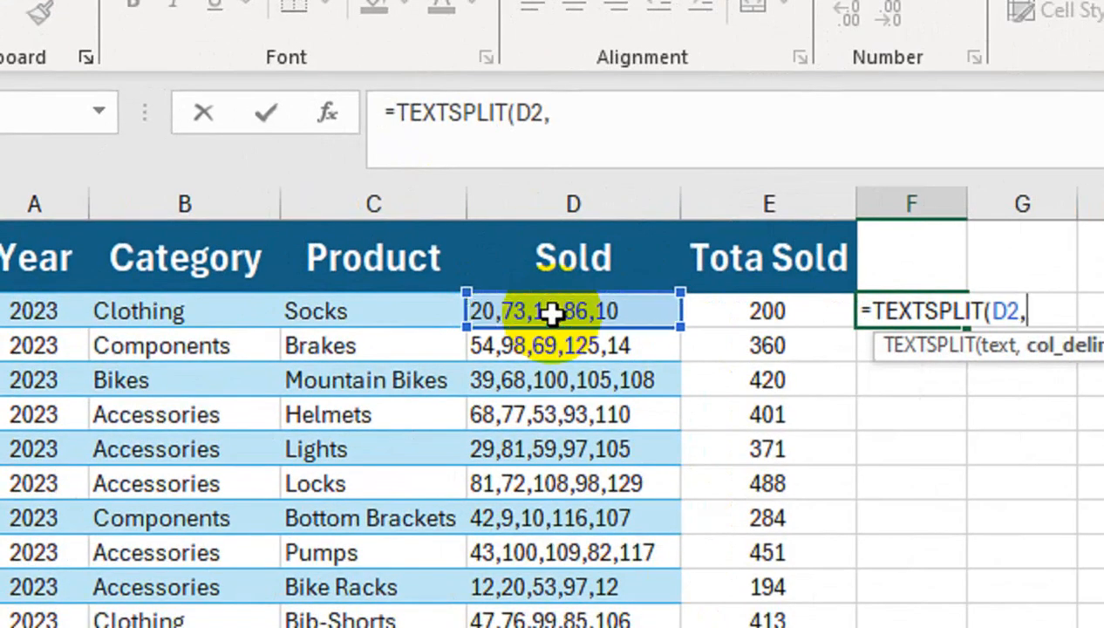
key(shift+Return)
text(,)
key(Escape)
key(Down)
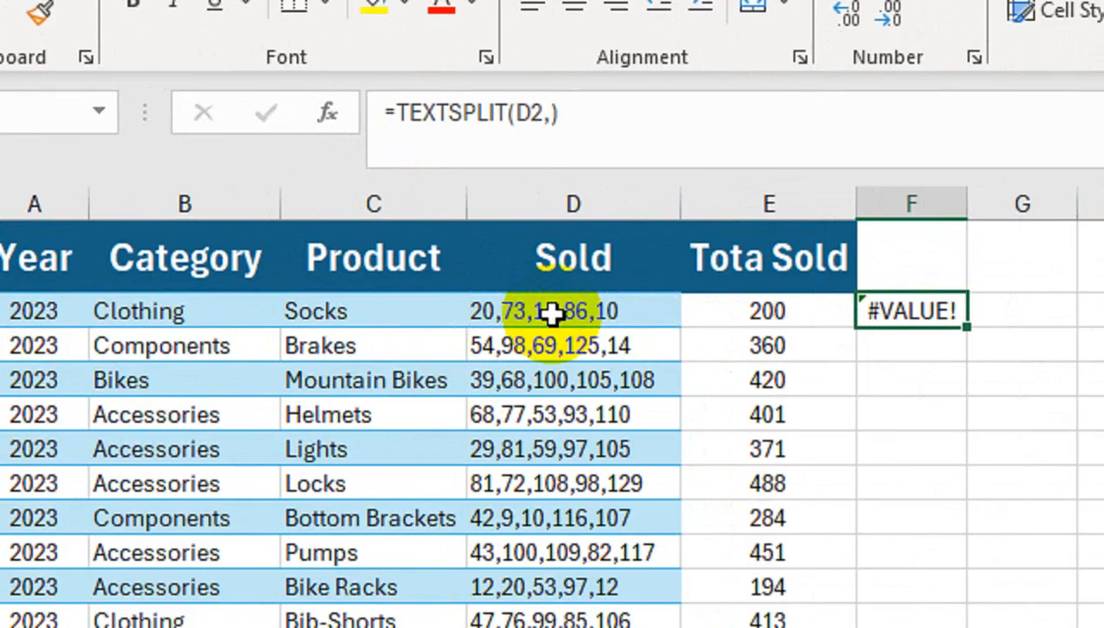
Add the comma delimiter to the F2 formula so it reads =TEXTSPLIT(D2,",")
key(F2)
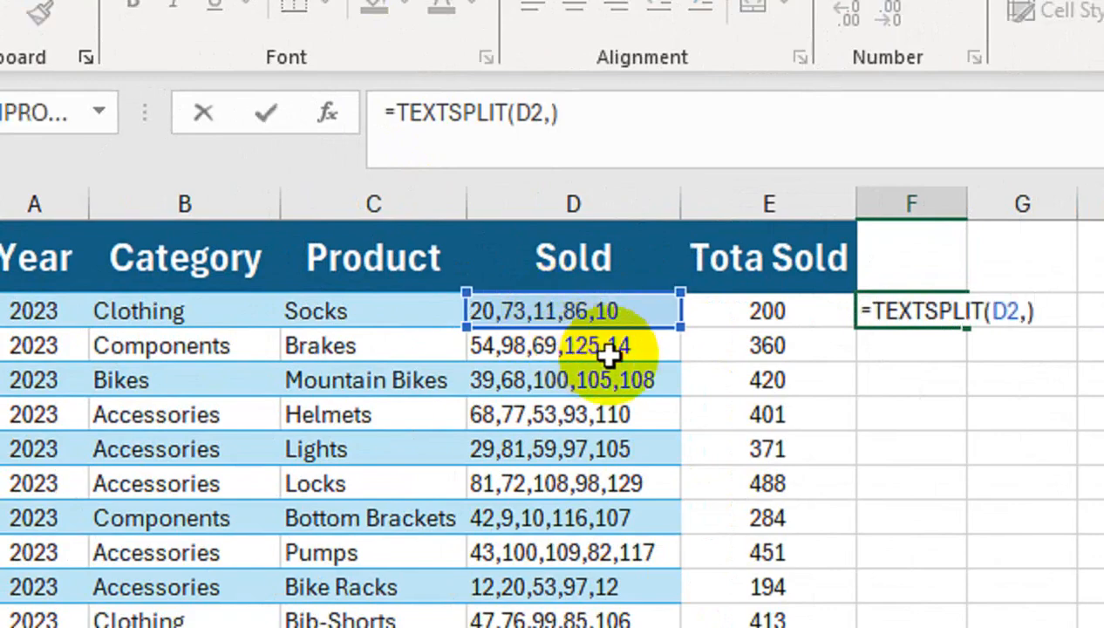
key(BackSpace)
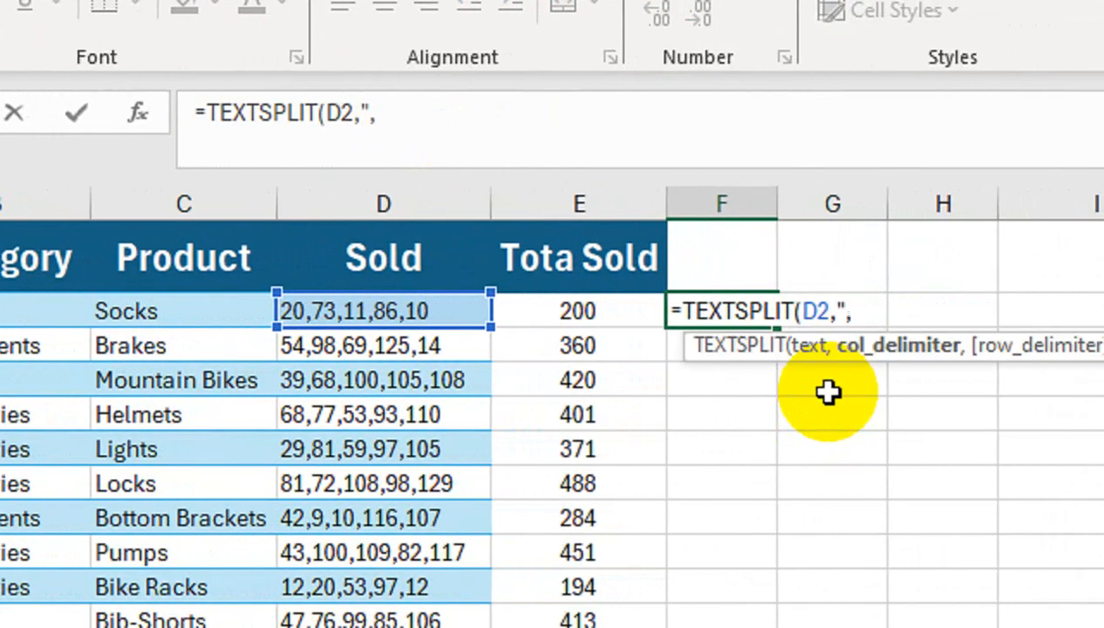
text(","))
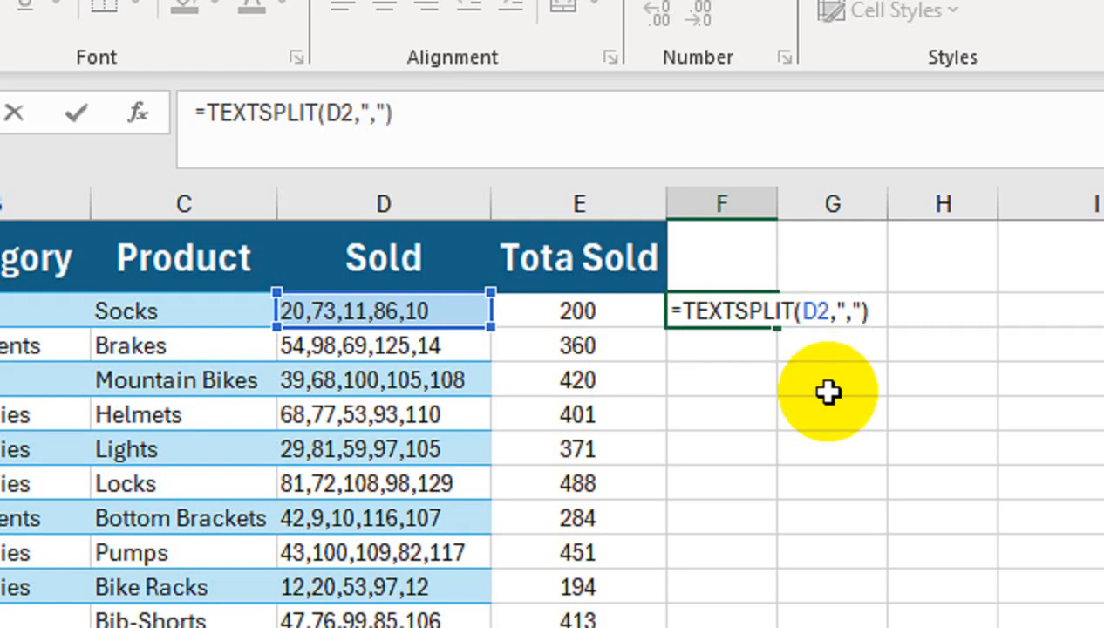
key(Return)
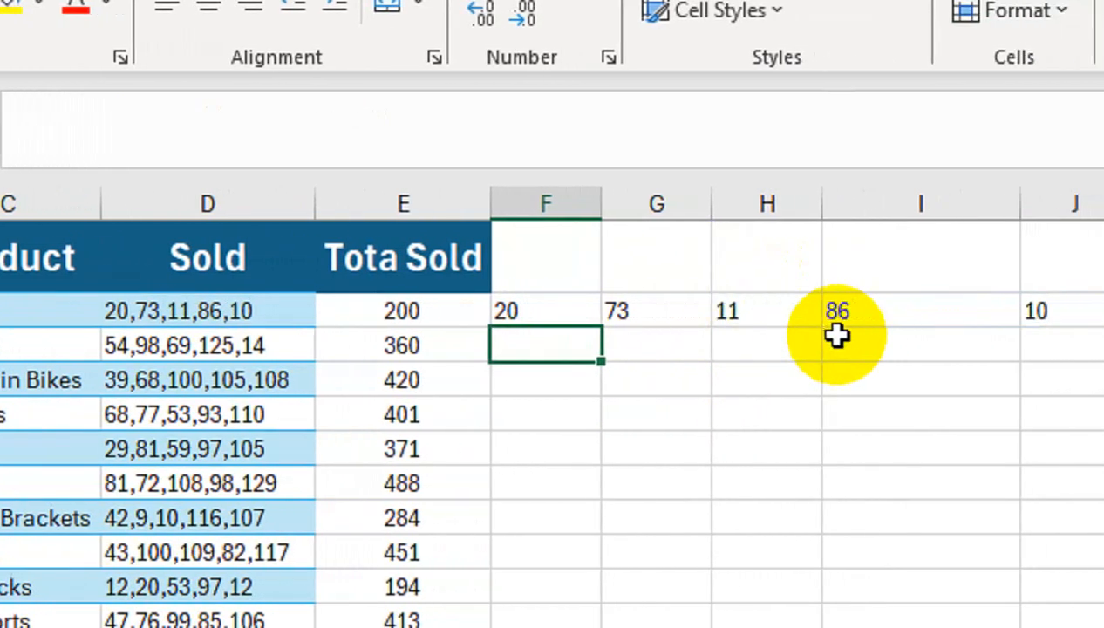
click(505, 310)
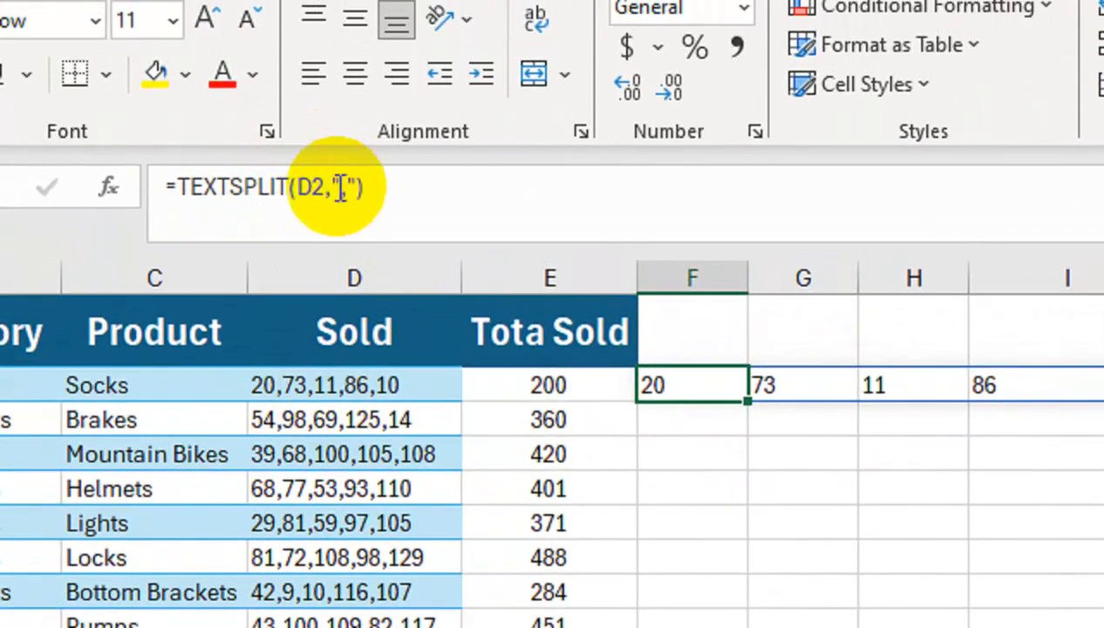
Try to sum the split values with =SUM(F2#) in cell K2, and clear K2
click(810, 397)
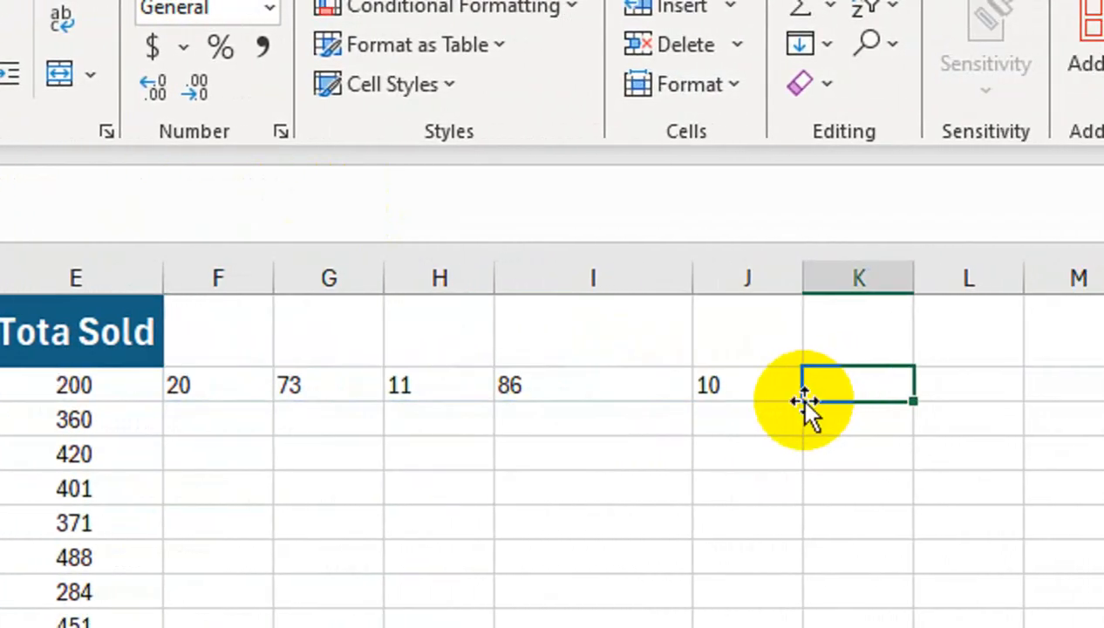
text(=sum)
key(Tab)
key(Left)
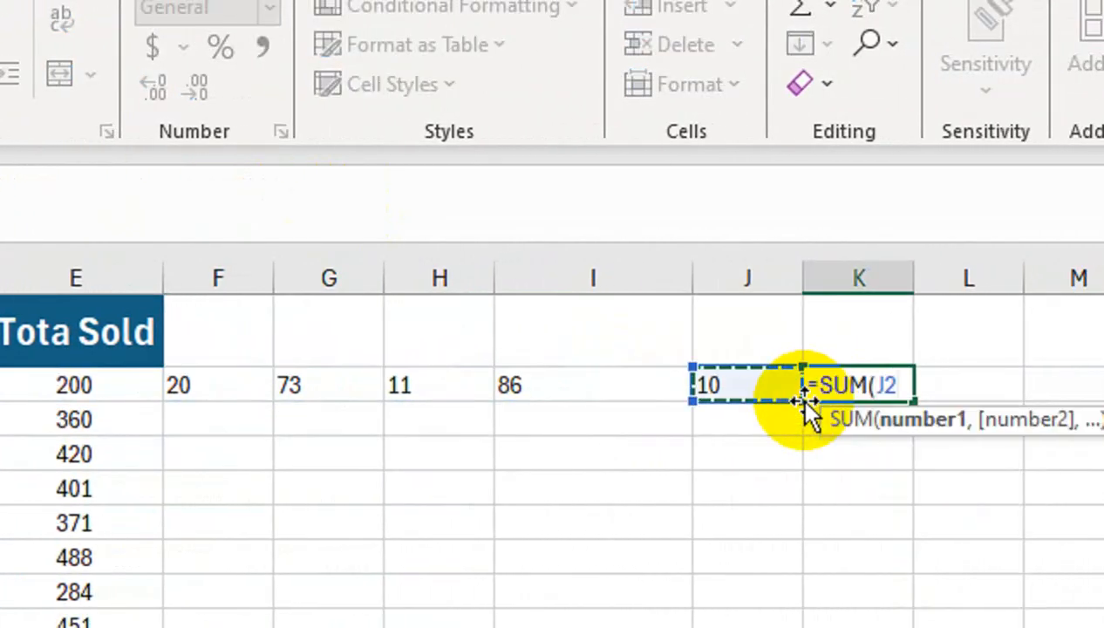
key(shift+Left)
key(shift+Left)
key(shift+Left)
key(shift+Left)
text())
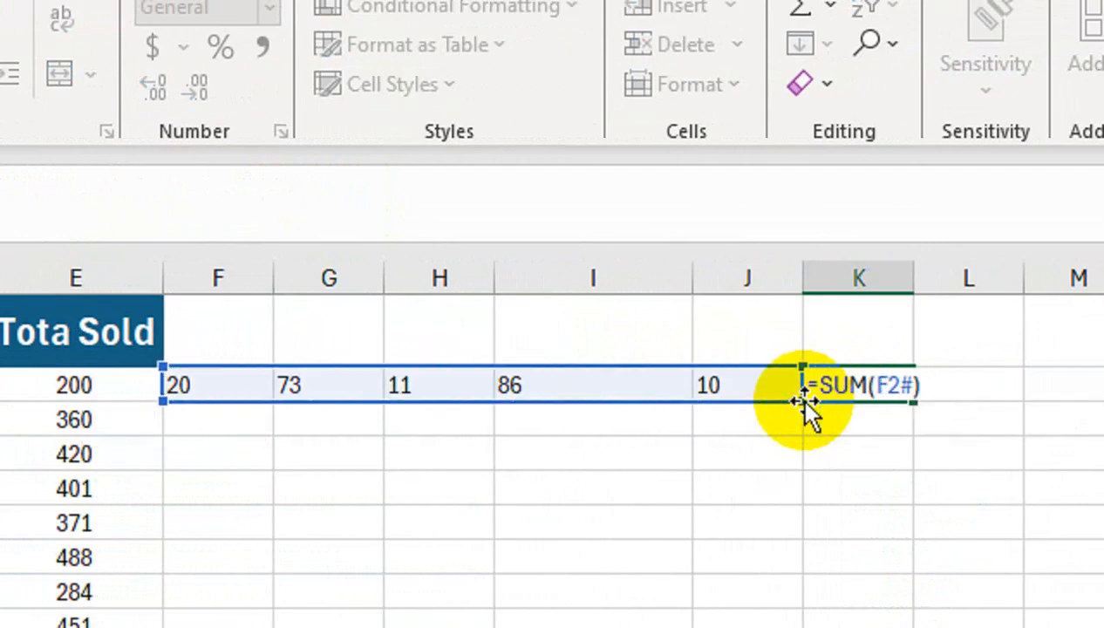
key(Return)
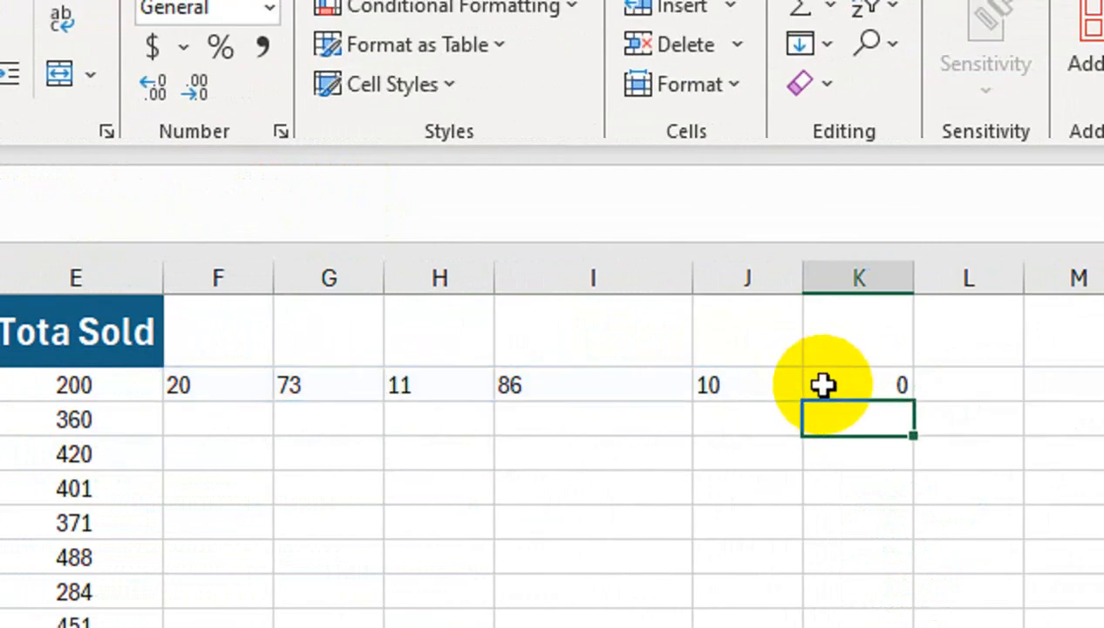
click(823, 386)
Check whether the split value in F2 is text with an ISTEXT formula in cell I4, and clear I4
key(Left)
key(Left)
key(Down)
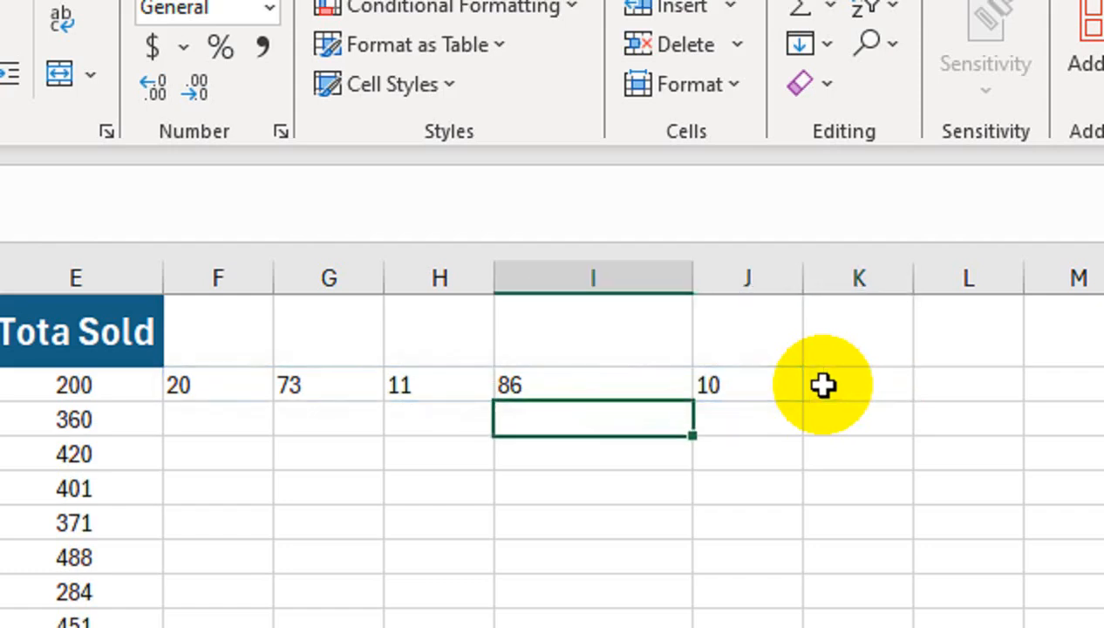
key(Down)
text(=ist)
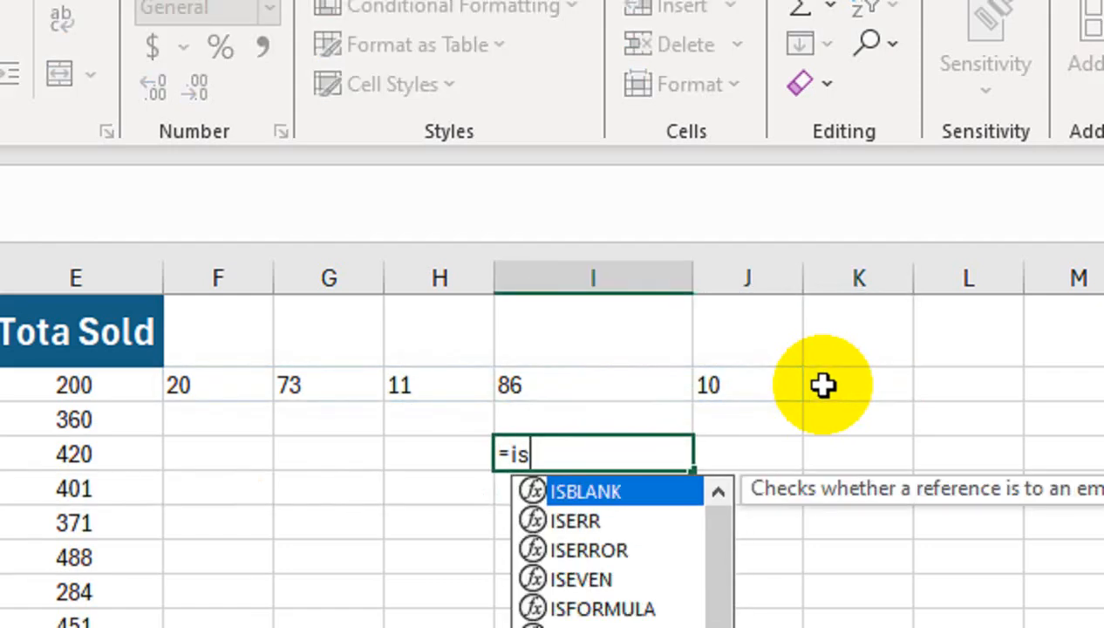
key(Tab)
key(Up)
key(Up)
key(Left)
key(Left)
key(Left)
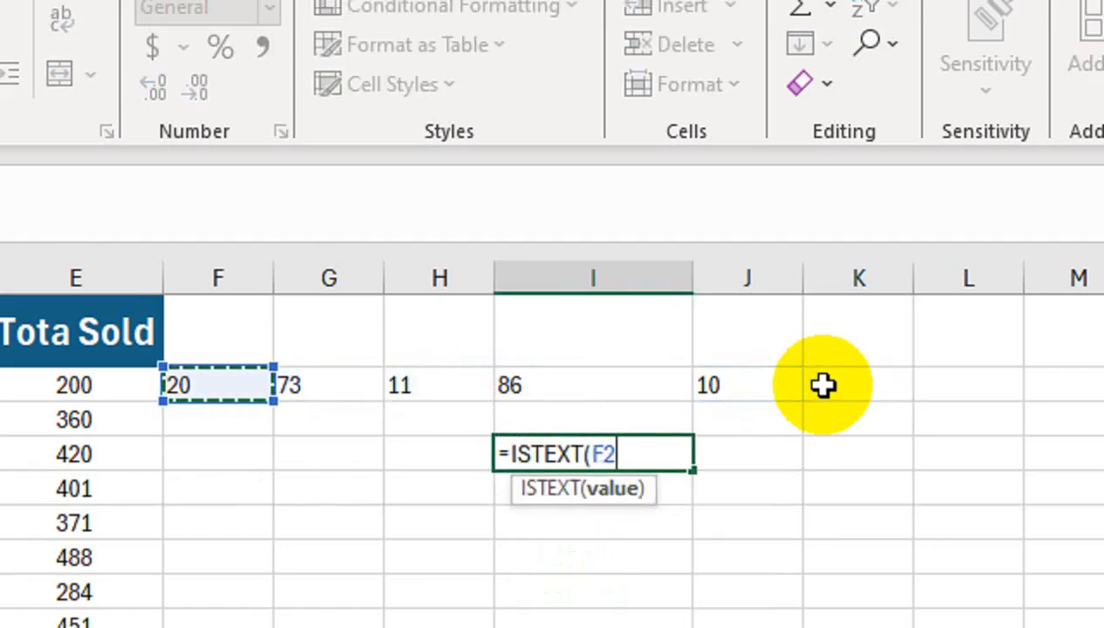
key(Return)
key(Up)
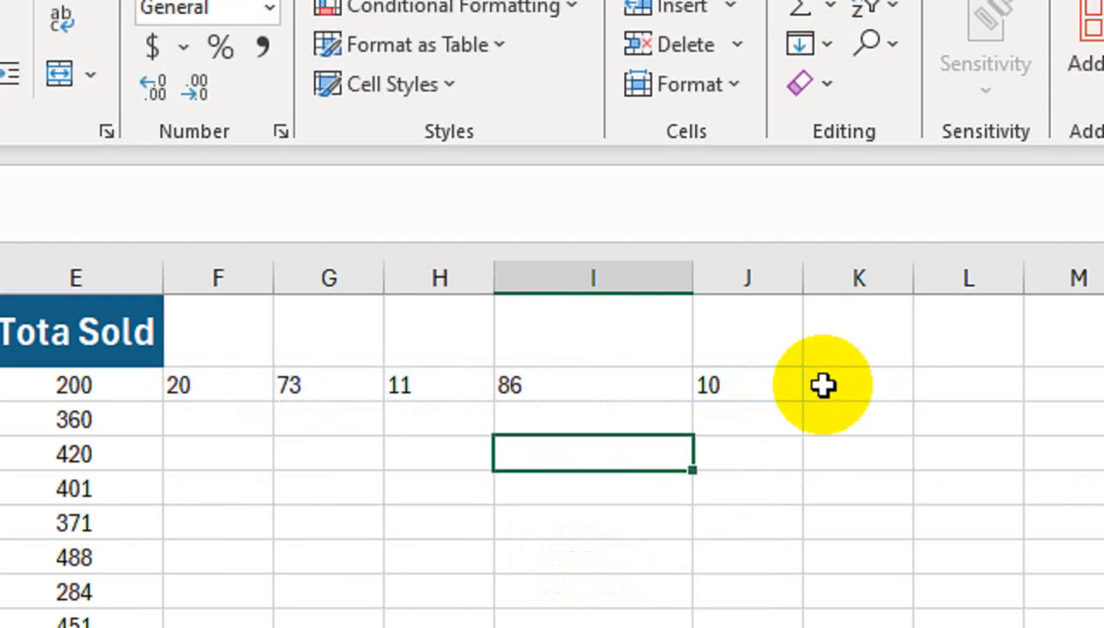
Sum the split values of row 2 in cell K2 with =SUM(--(F2#))
click(824, 385)
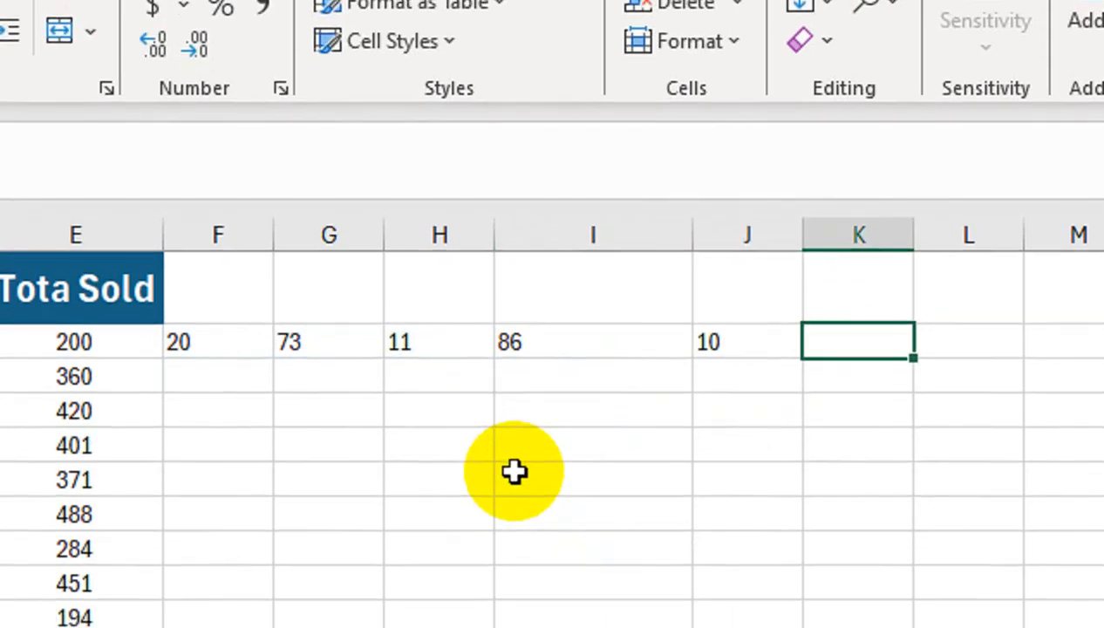
text(=sum)
key(Tab)
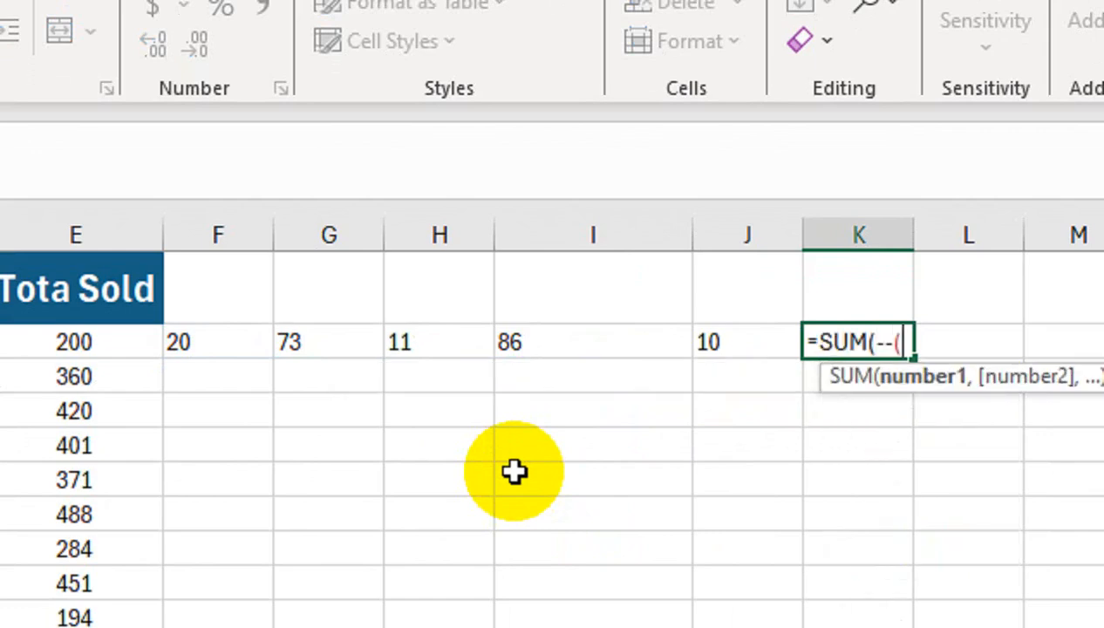
text(--()
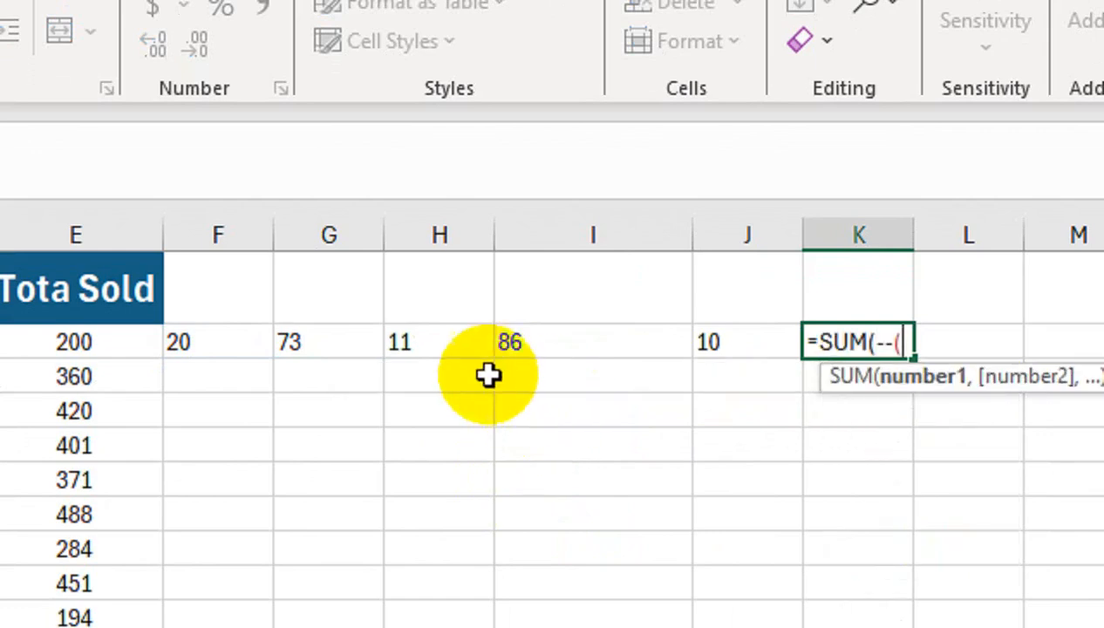
click(235, 342)
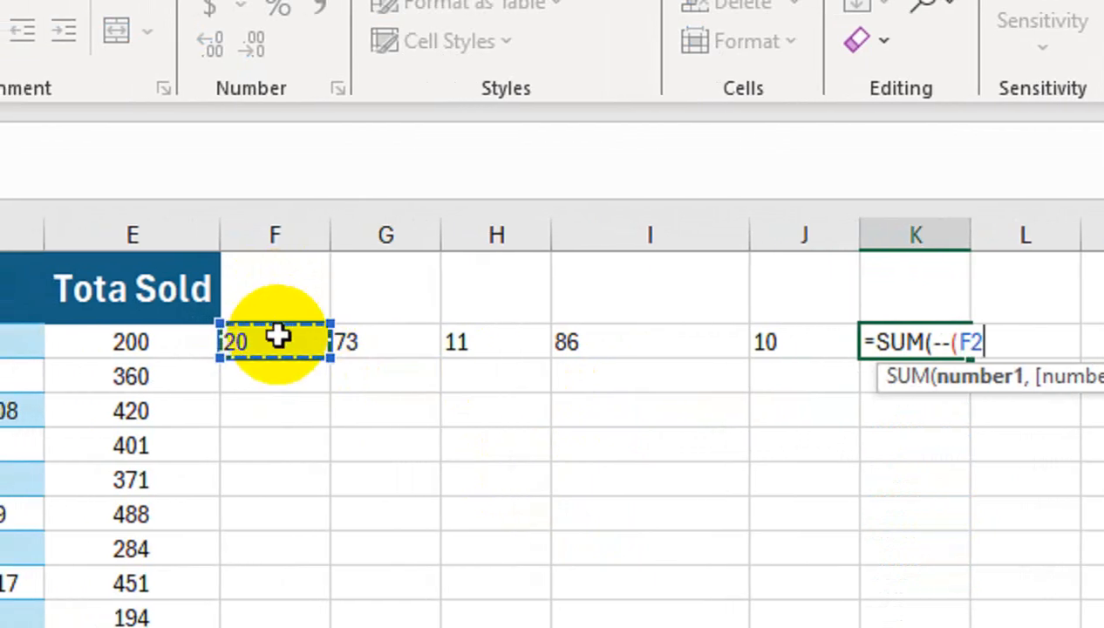
text(#)
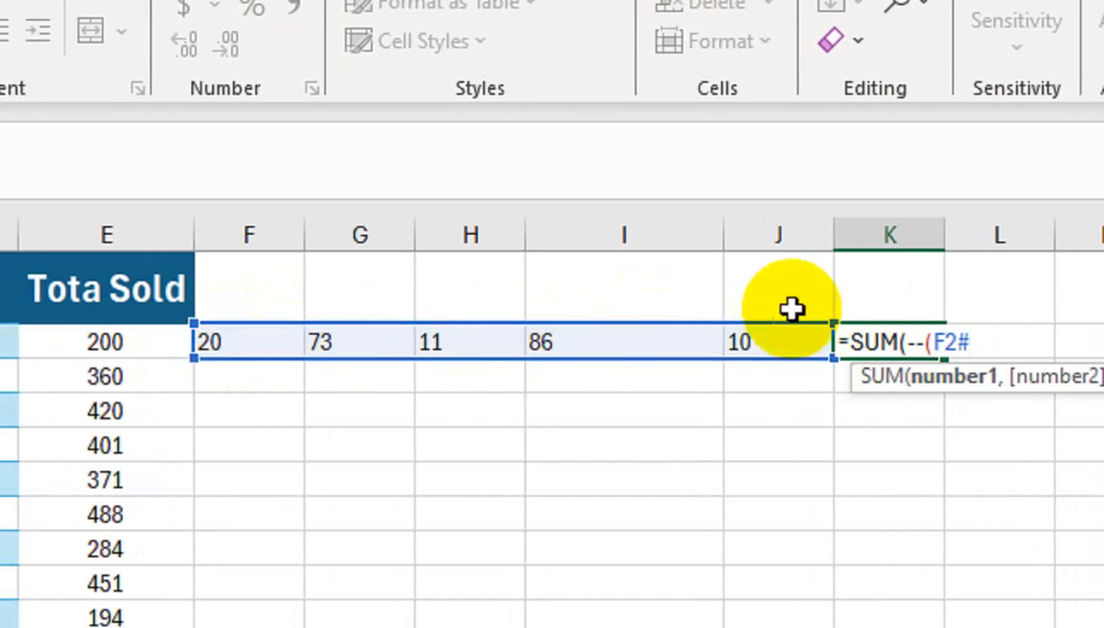
text()))
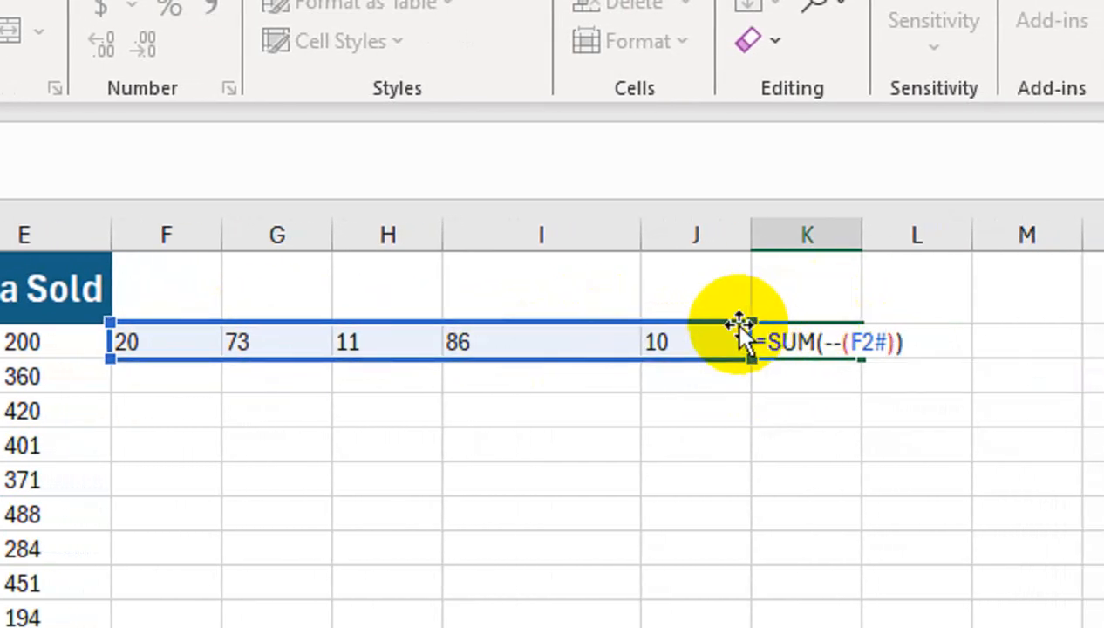
key(Return)
Fill the split formula in F2 and the sum formula in K2 down through all the product rows
click(762, 343)
click(708, 343)
click(192, 344)
click(356, 367)
click(342, 347)
drag(345, 358, 537, 567)
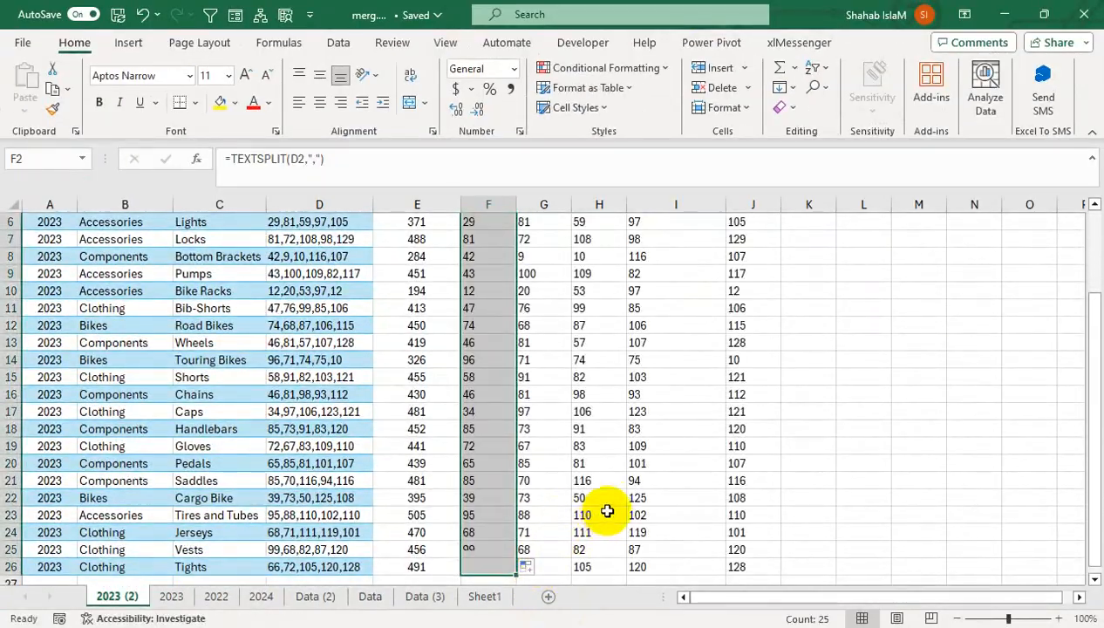
drag(598, 464, 547, 105)
click(825, 258)
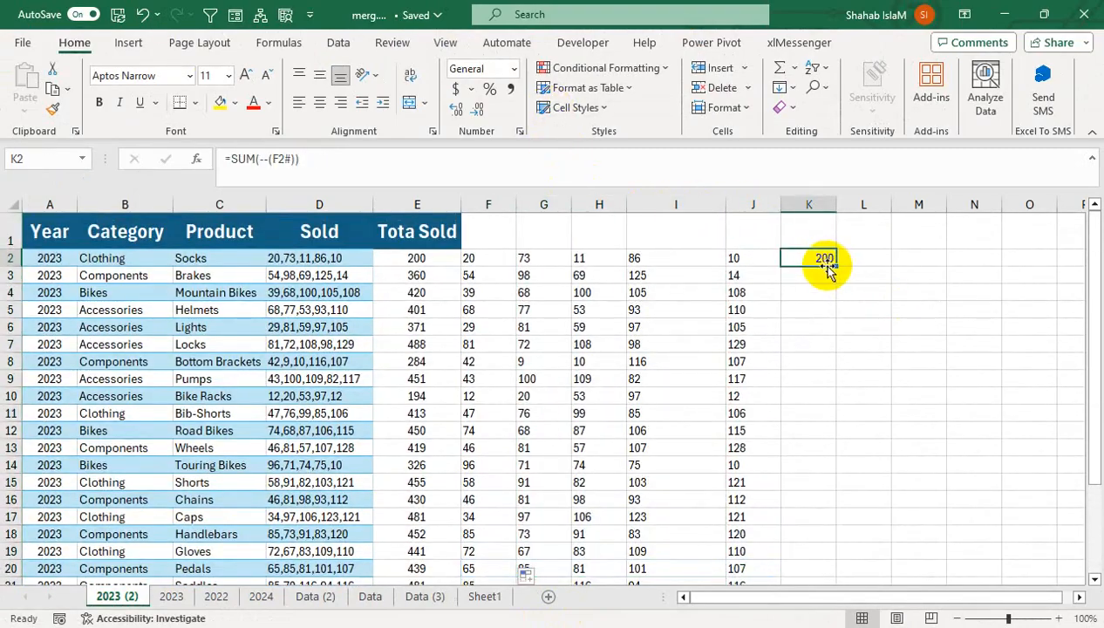
double_click(835, 270)
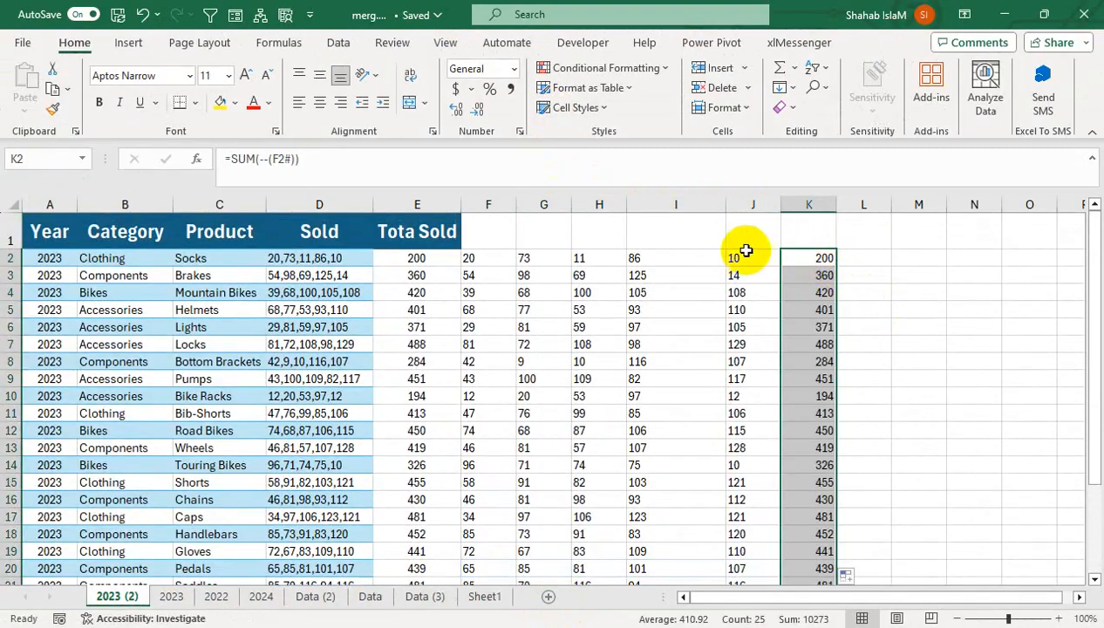
Sum the split values in cell L2 with =SUM(NUMBERVALUE(F2#)) and fill the formula down all the product rows
click(853, 259)
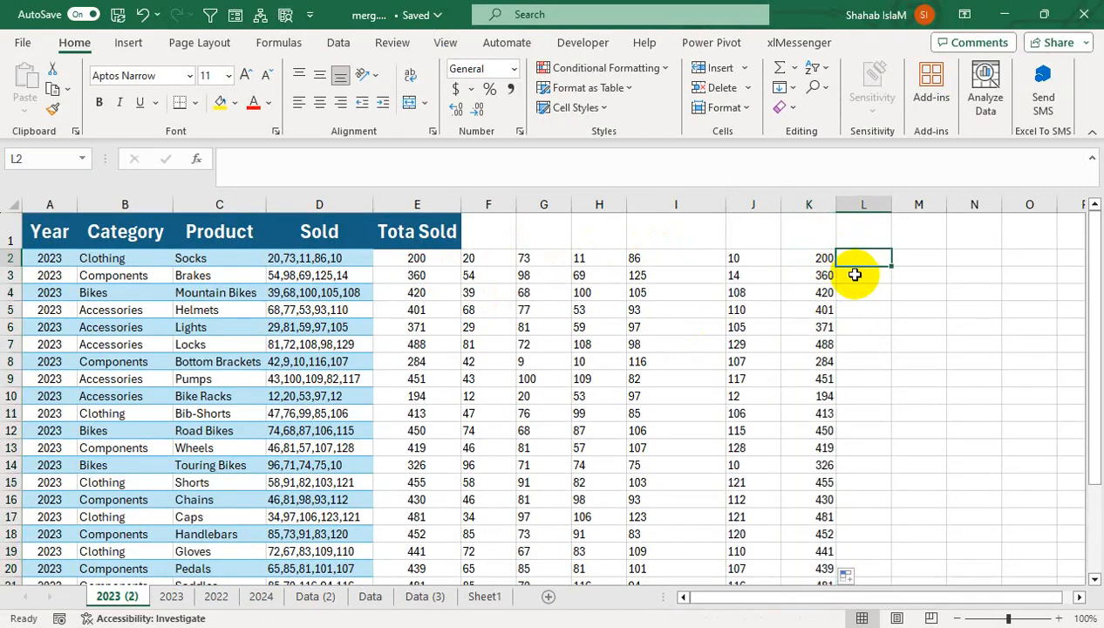
text(=sum)
key(Tab)
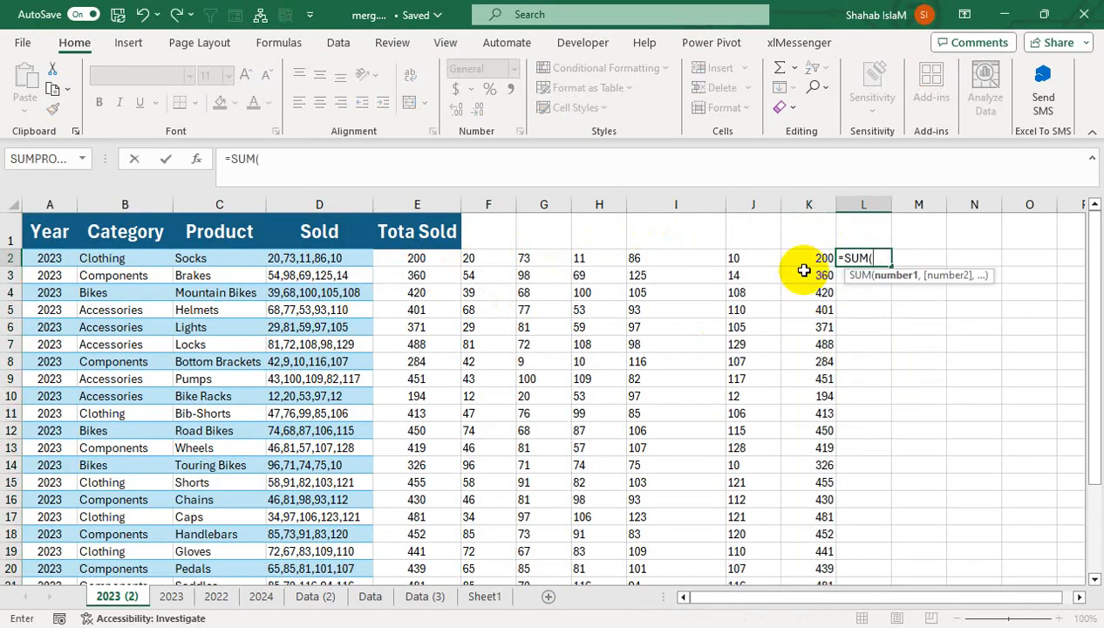
text(numb)
key(Tab)
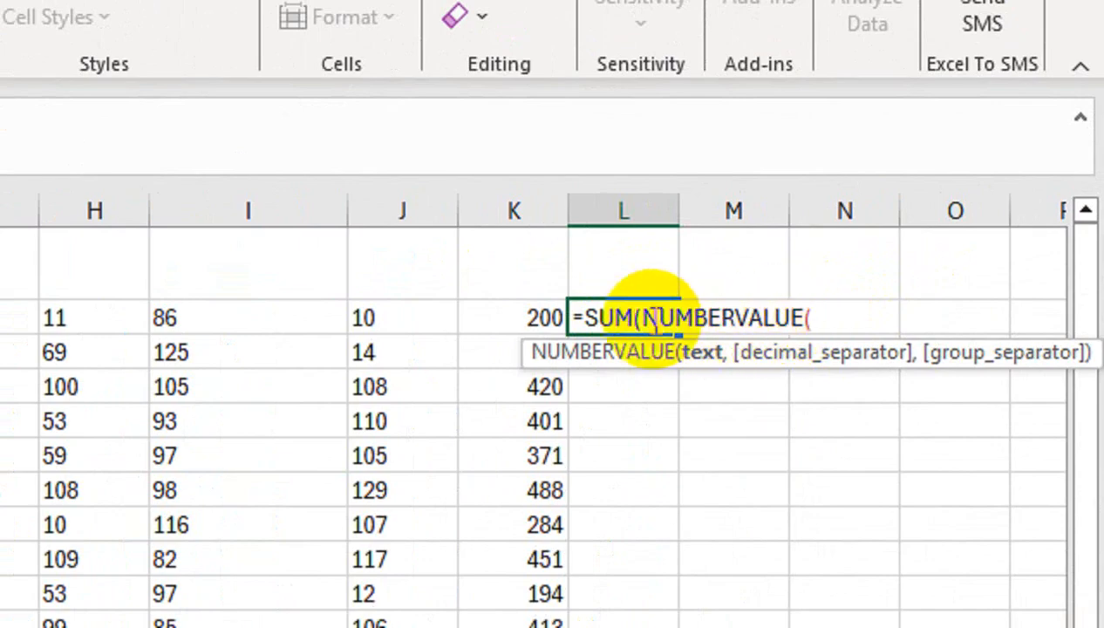
click(140, 317)
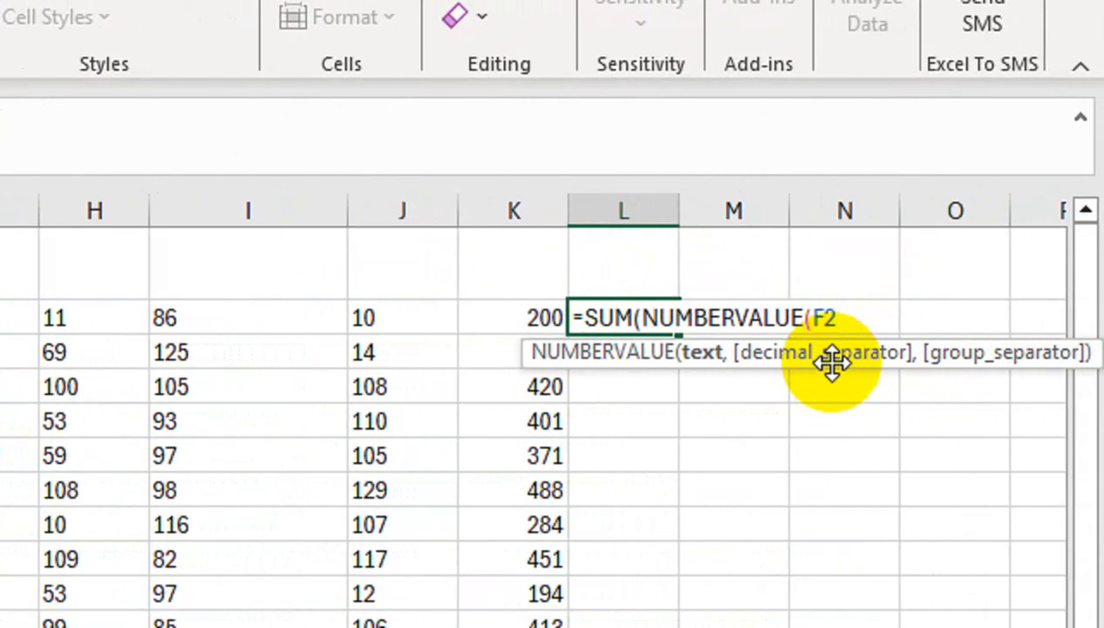
text(#)
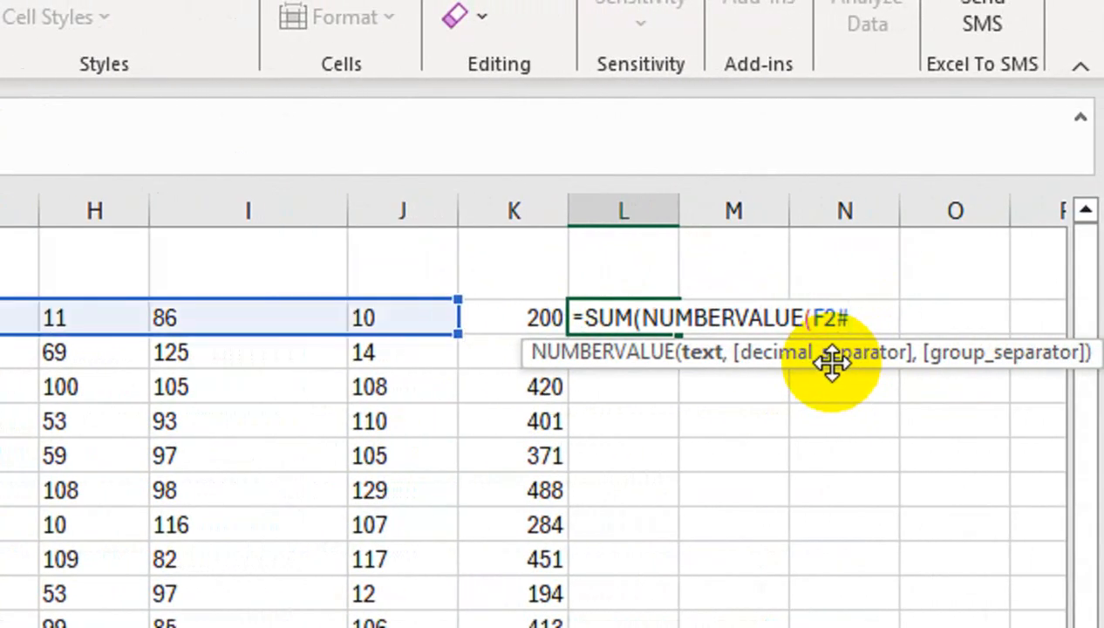
text()))
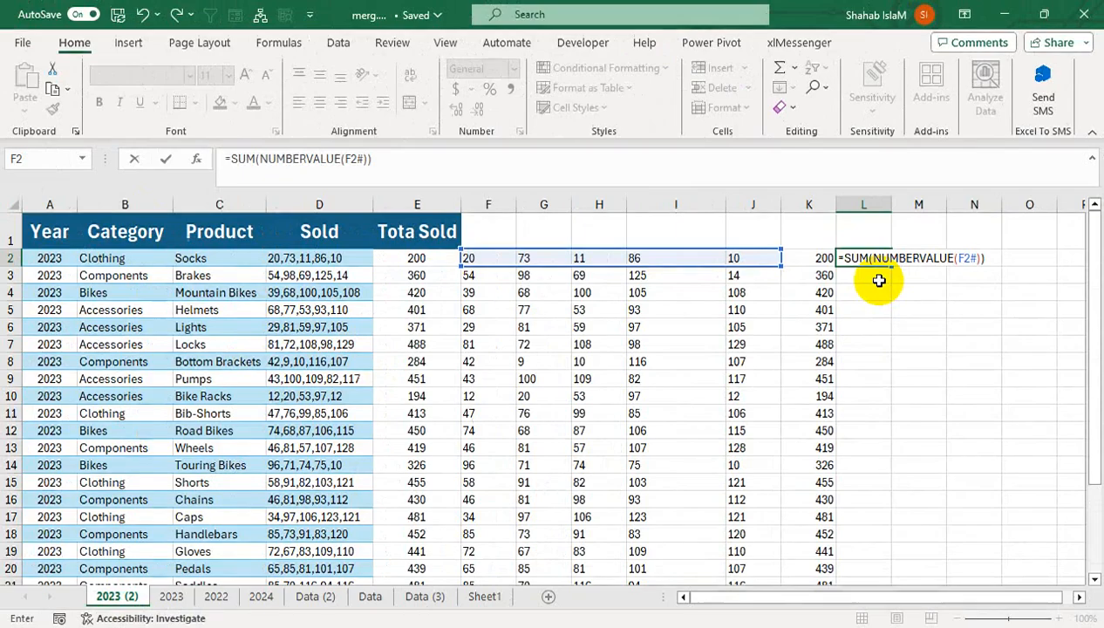
key(Return)
click(823, 318)
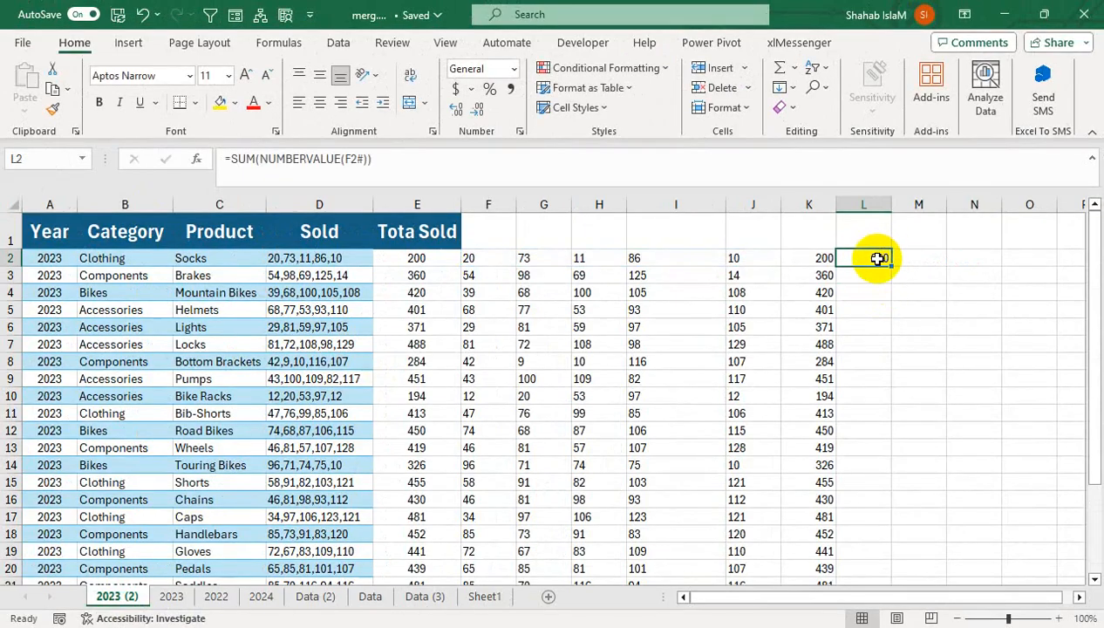
double_click(890, 265)
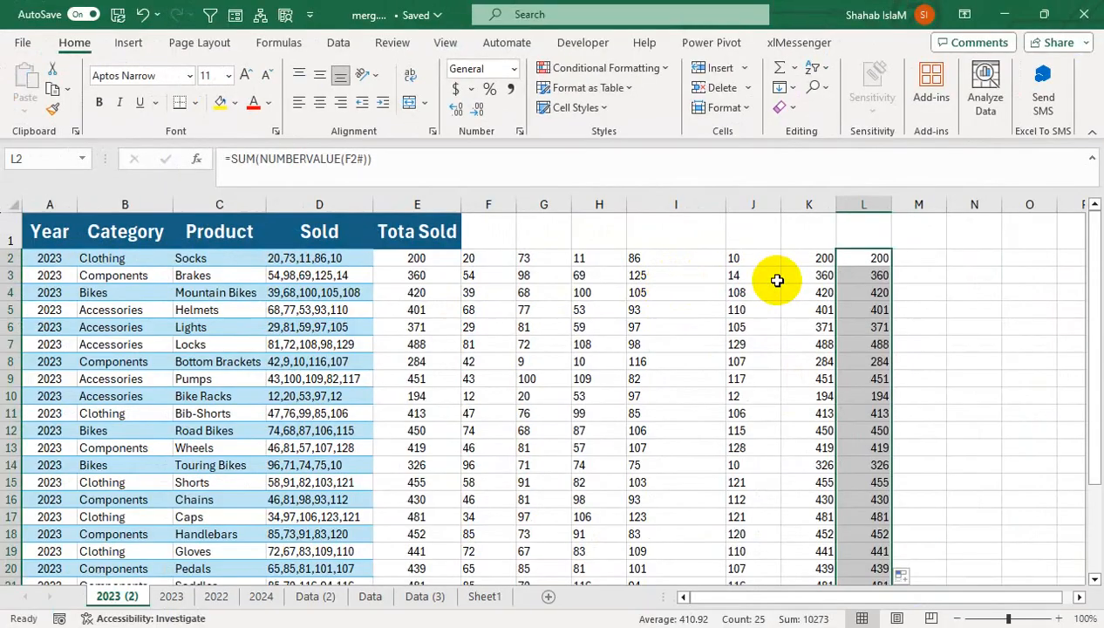
Insert two empty columns between the Tota Sold column and the split values
click(427, 260)
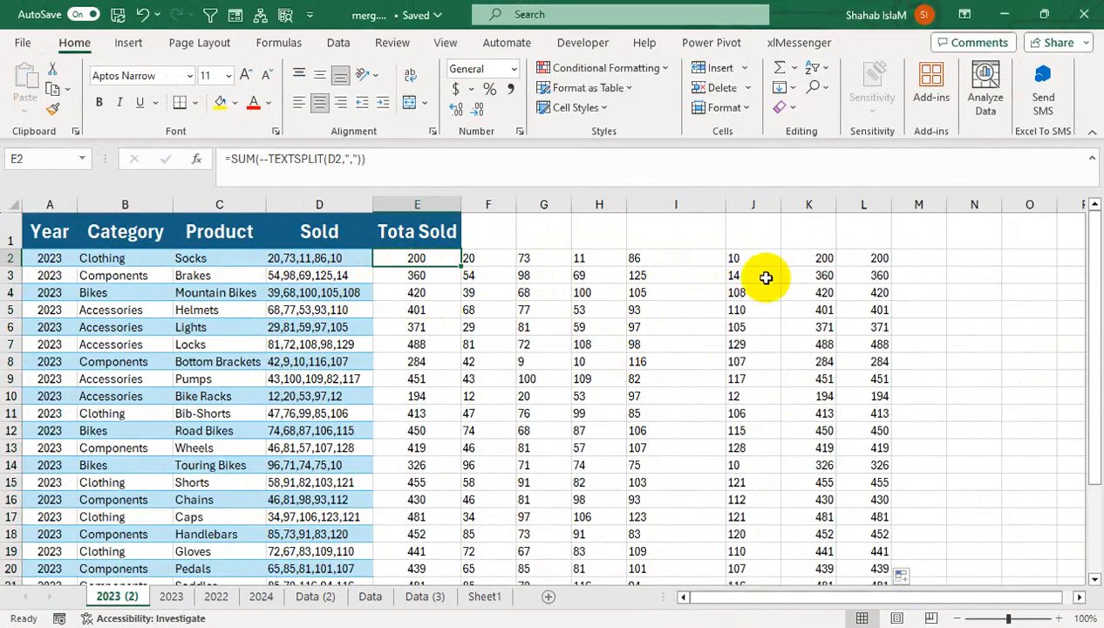
click(494, 199)
right_click(501, 198)
click(540, 370)
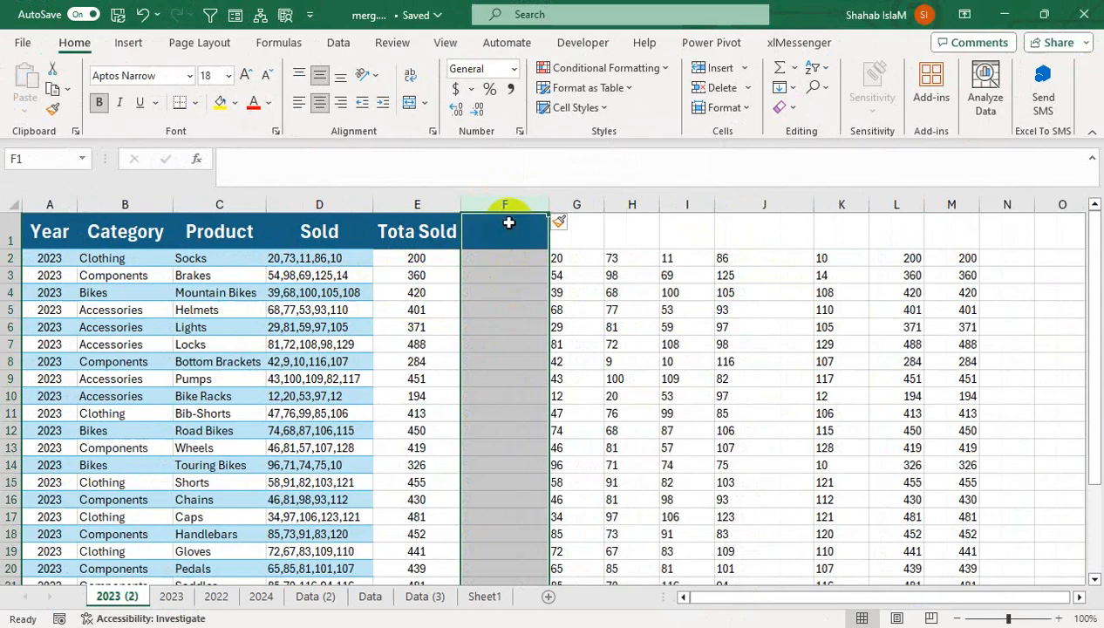
click(507, 226)
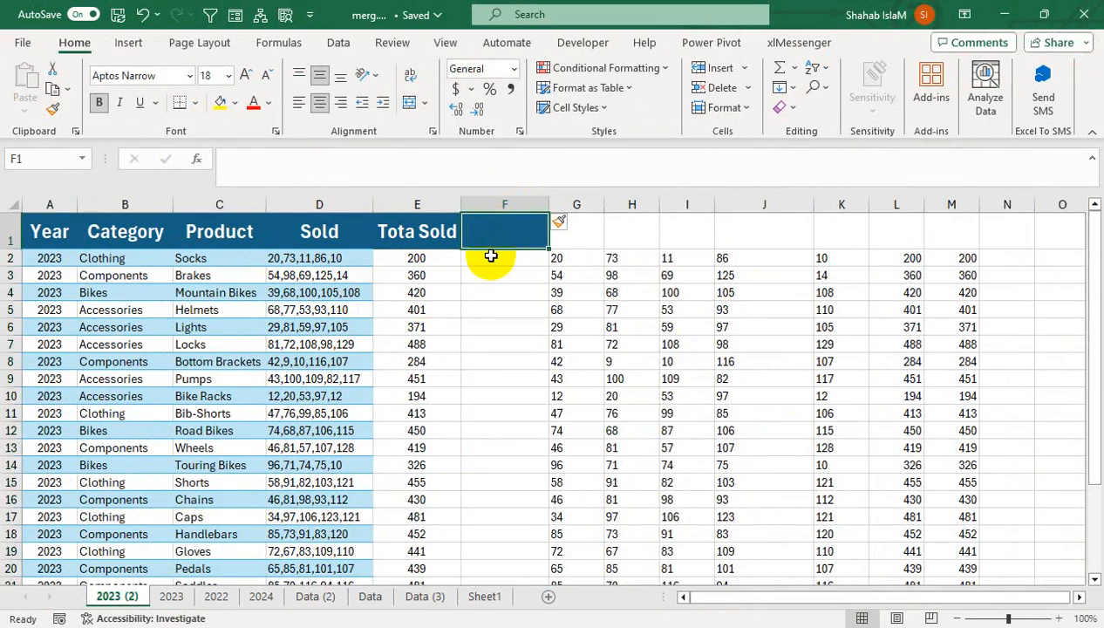
click(393, 259)
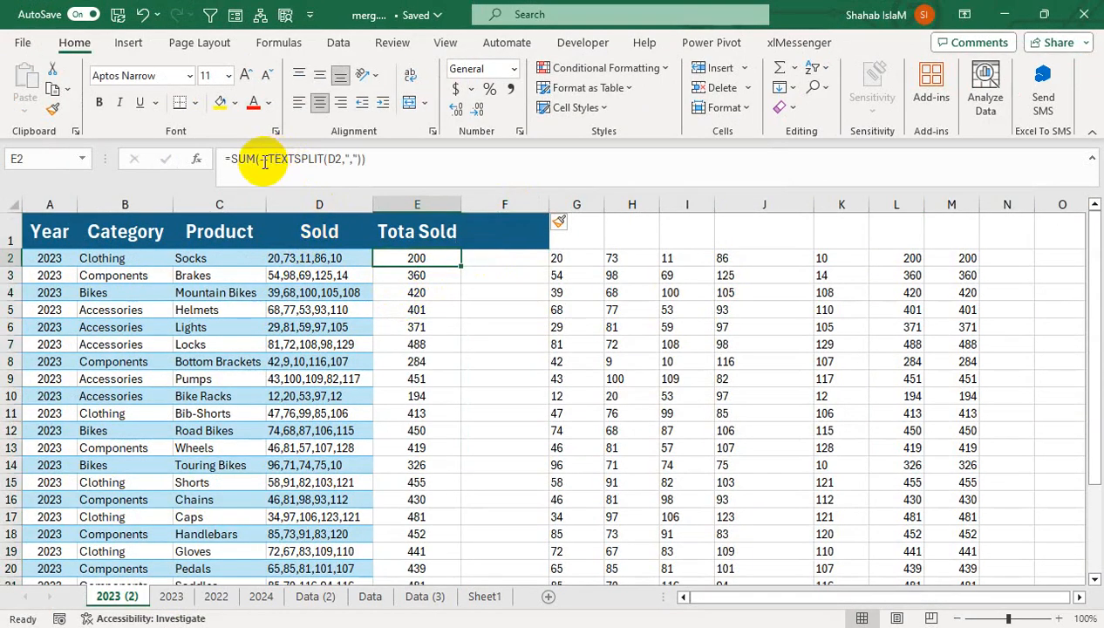
click(577, 206)
right_click(577, 206)
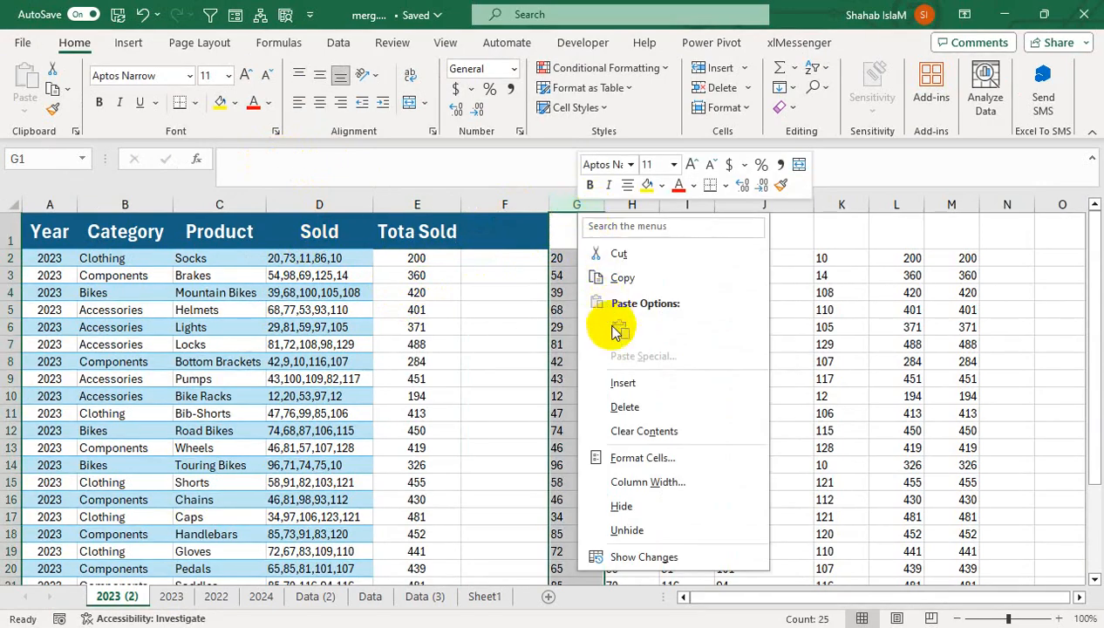
key(Escape)
key(ctrl+shift+plus)
Enter the headers Max in F1 and Min in G1
click(513, 240)
text(Max)
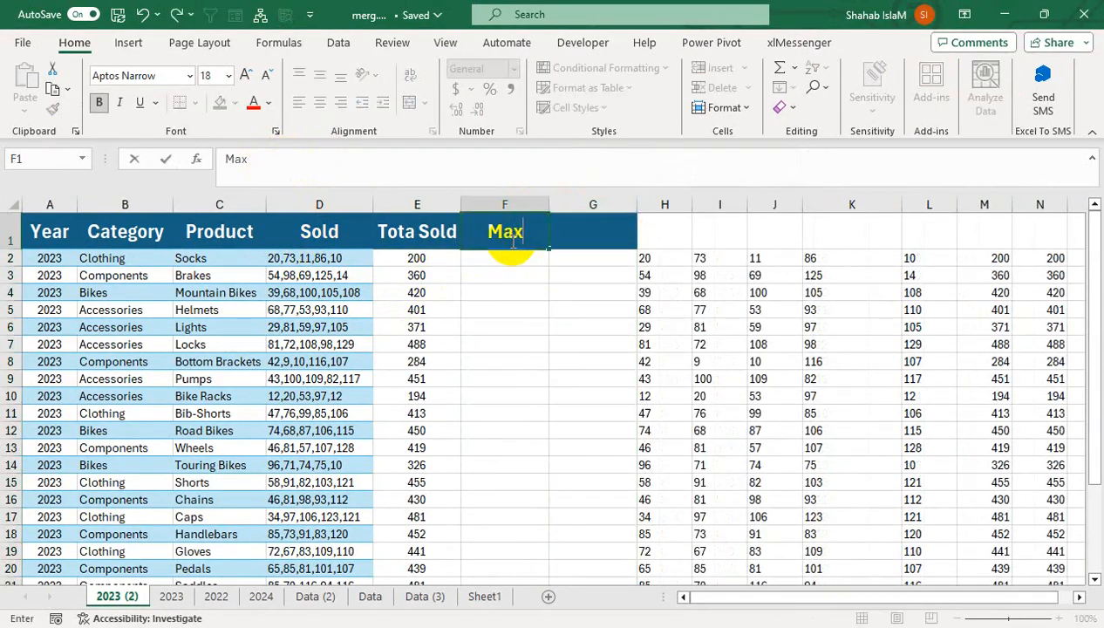
key(Tab)
text(Min)
key(Tab)
key(shift+Tab)
key(Return)
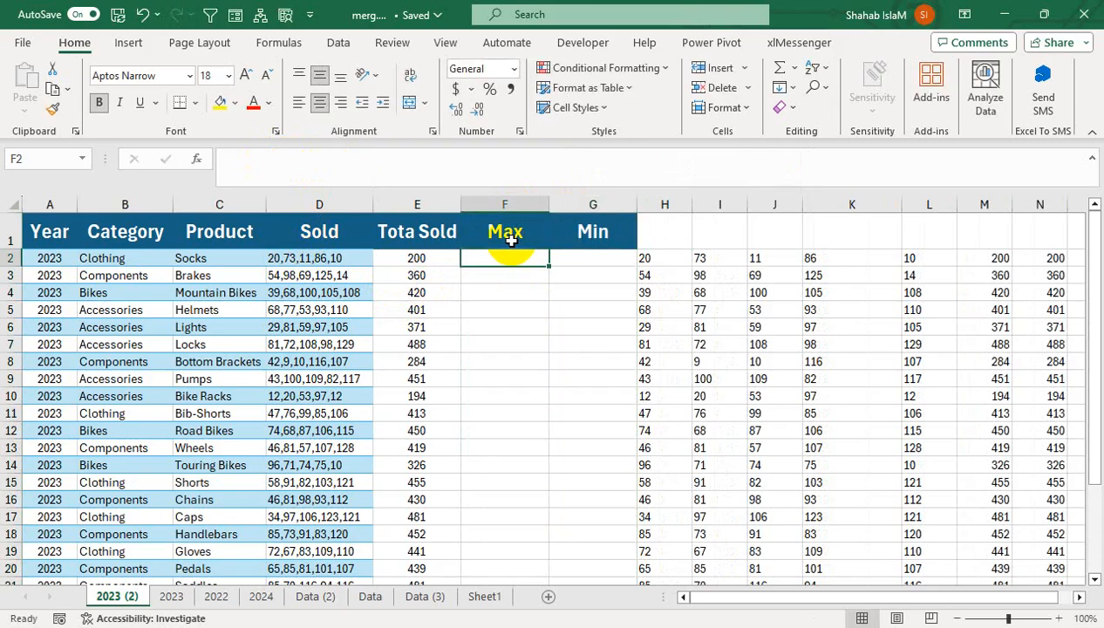
Enter =MAX(--(TEXTSPLIT(D2,","))) in cell F2 to get the largest Sold number
text(=sum)
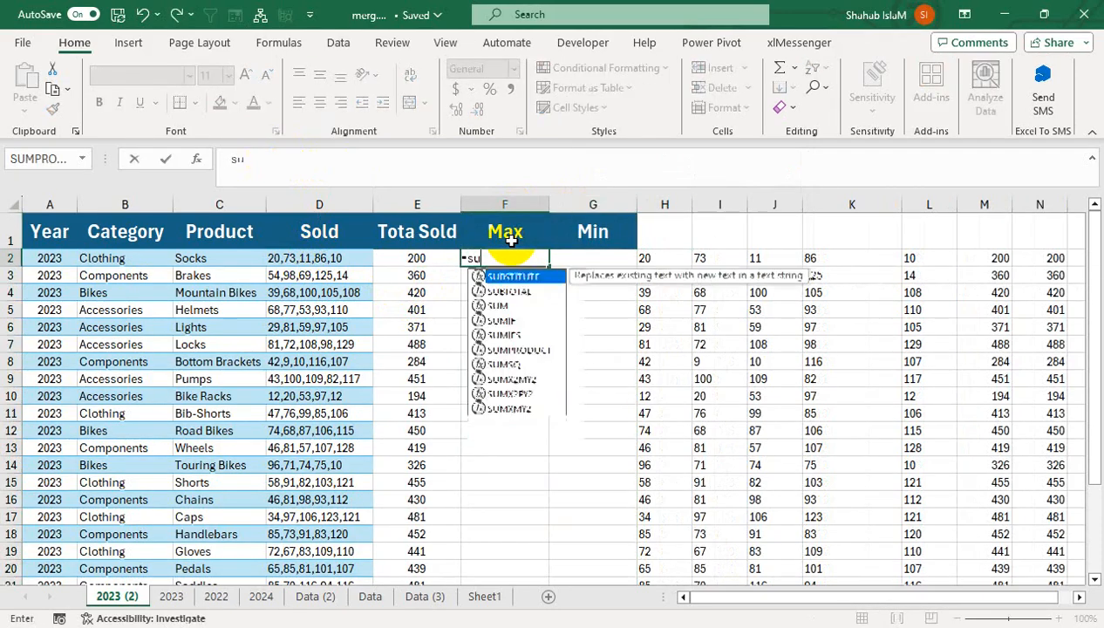
key(BackSpace)
key(BackSpace)
key(BackSpace)
text(max)
key(Tab)
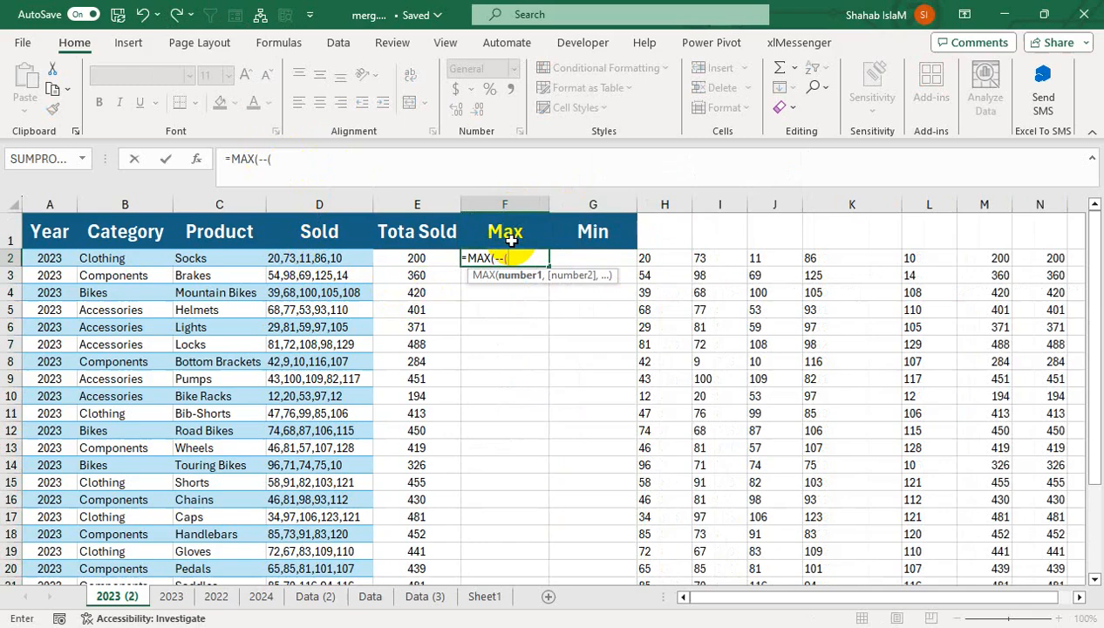
text(--(te)
key(Down)
key(Down)
key(Down)
key(Down)
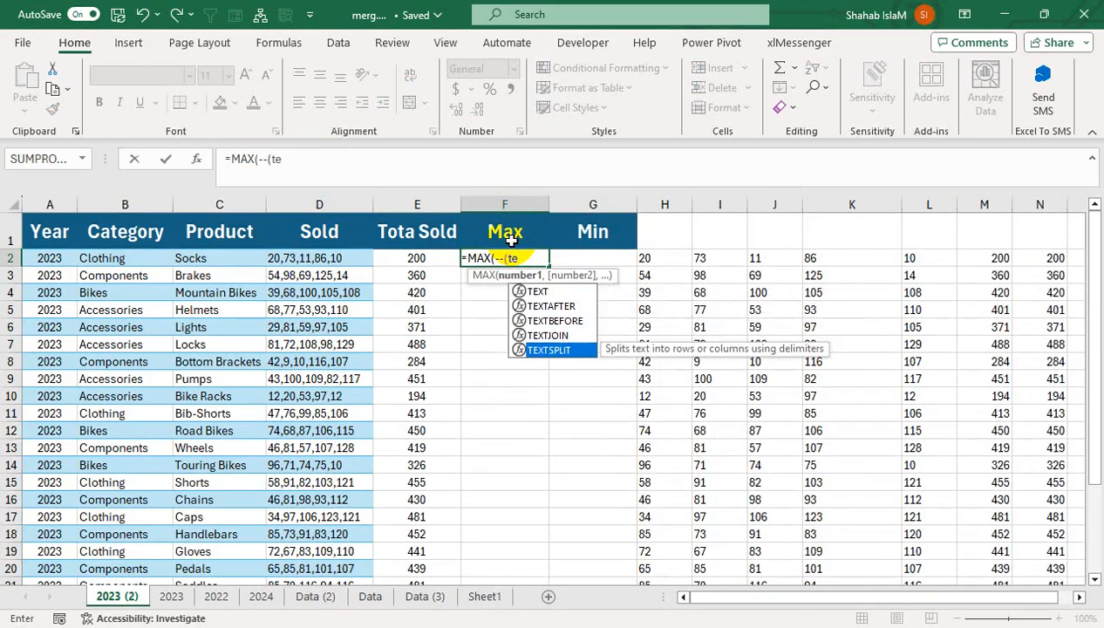
key(Tab)
key(Left)
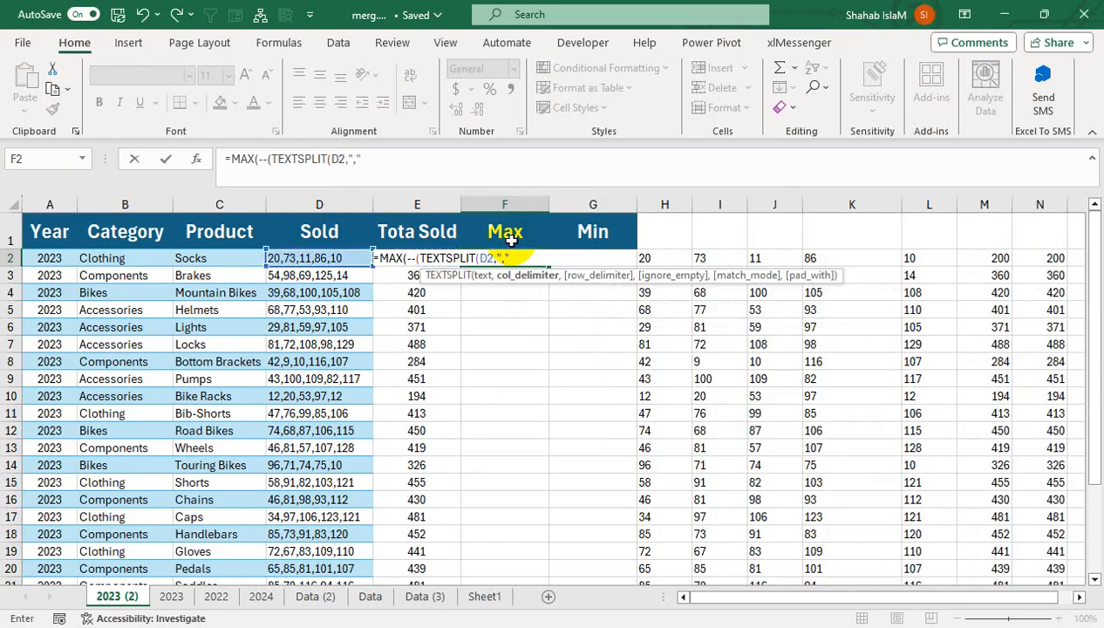
text(,",")))
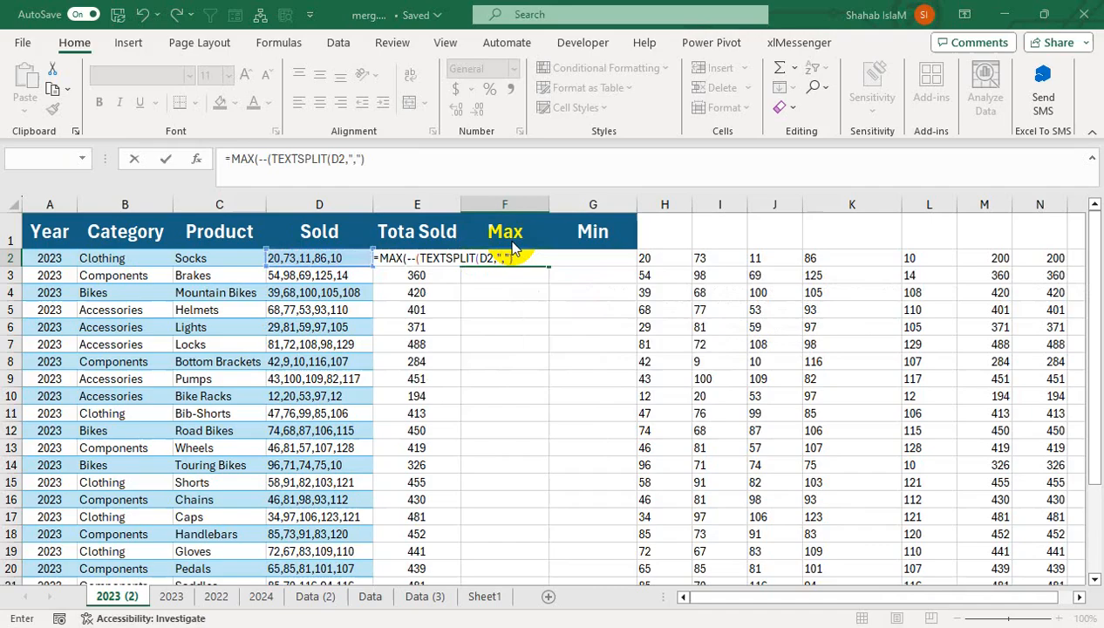
key(Return)
key(Return)
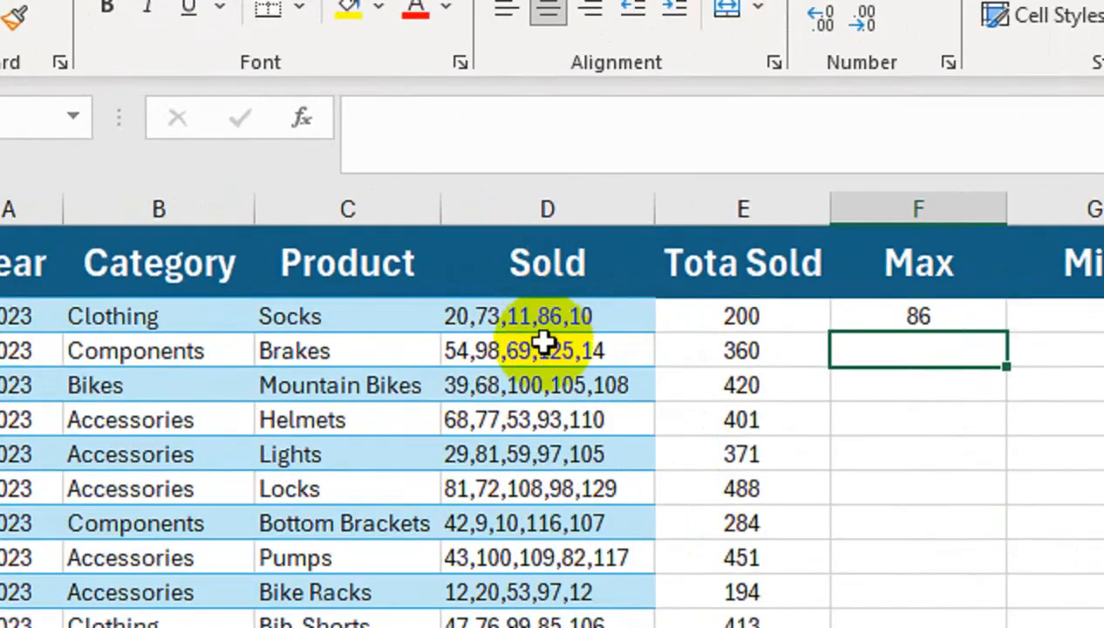
Fill the F2 maximum formula down the Max column through all the product rows
click(827, 320)
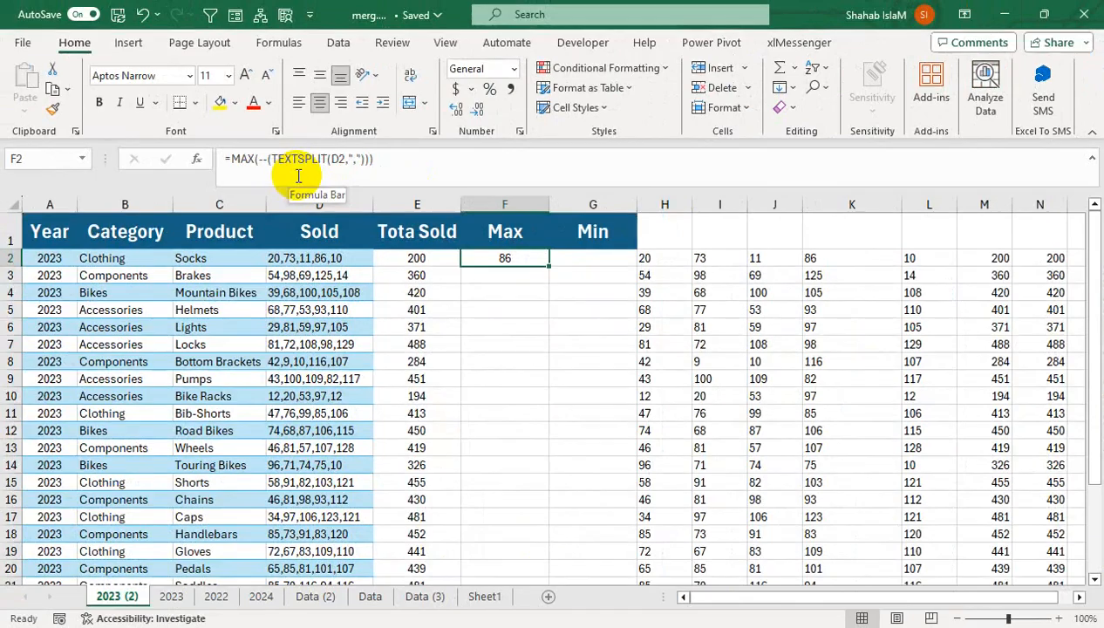
key(Return)
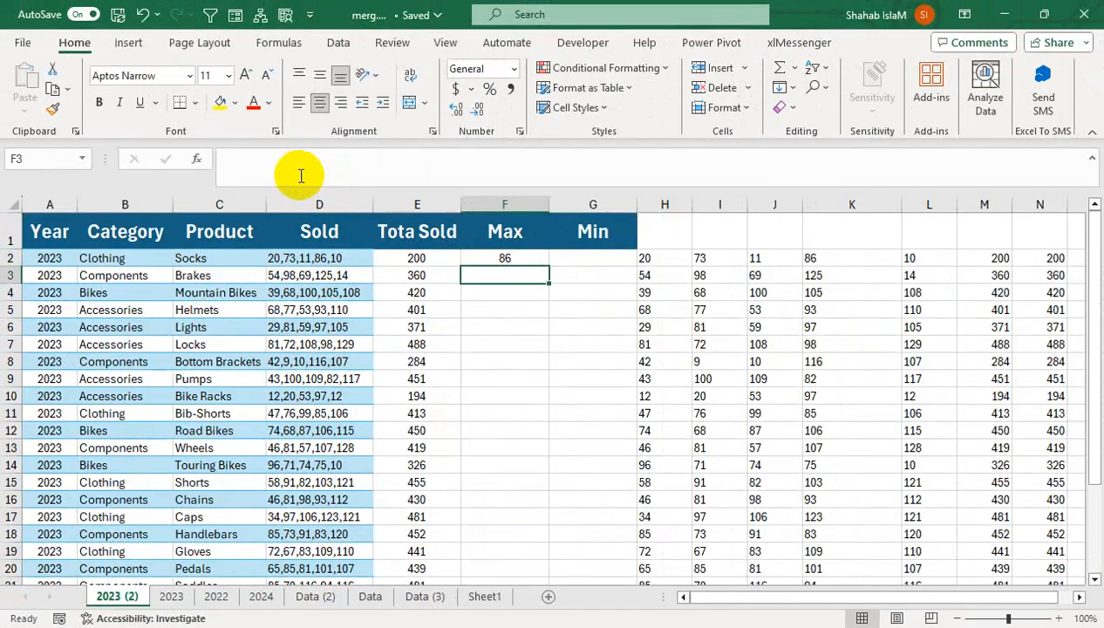
click(541, 265)
click(553, 268)
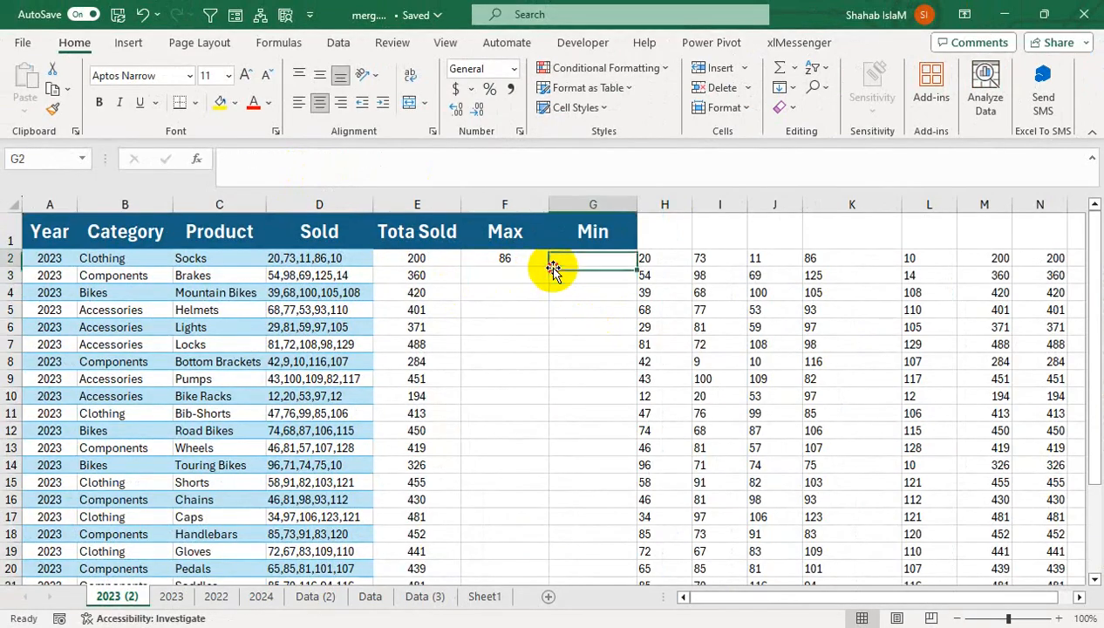
click(539, 264)
double_click(548, 265)
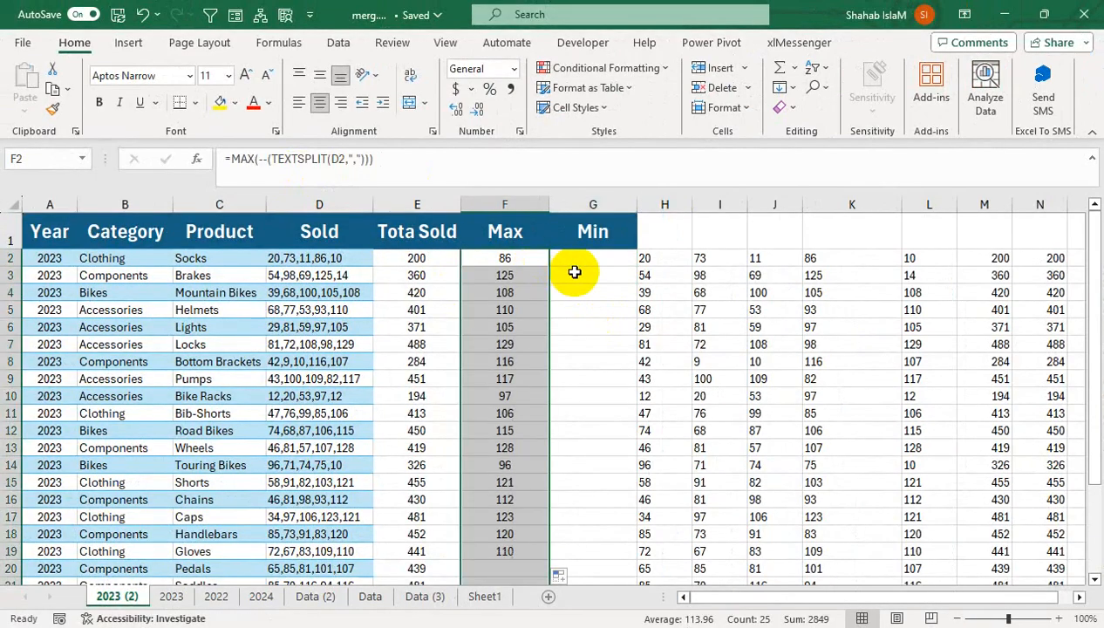
click(600, 256)
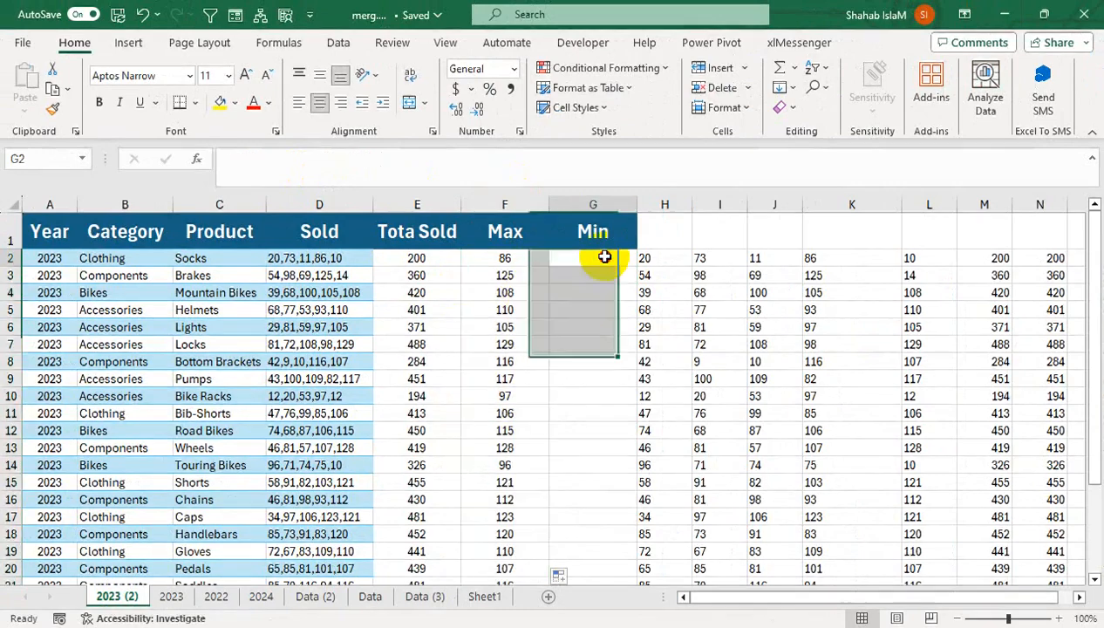
text(=min)
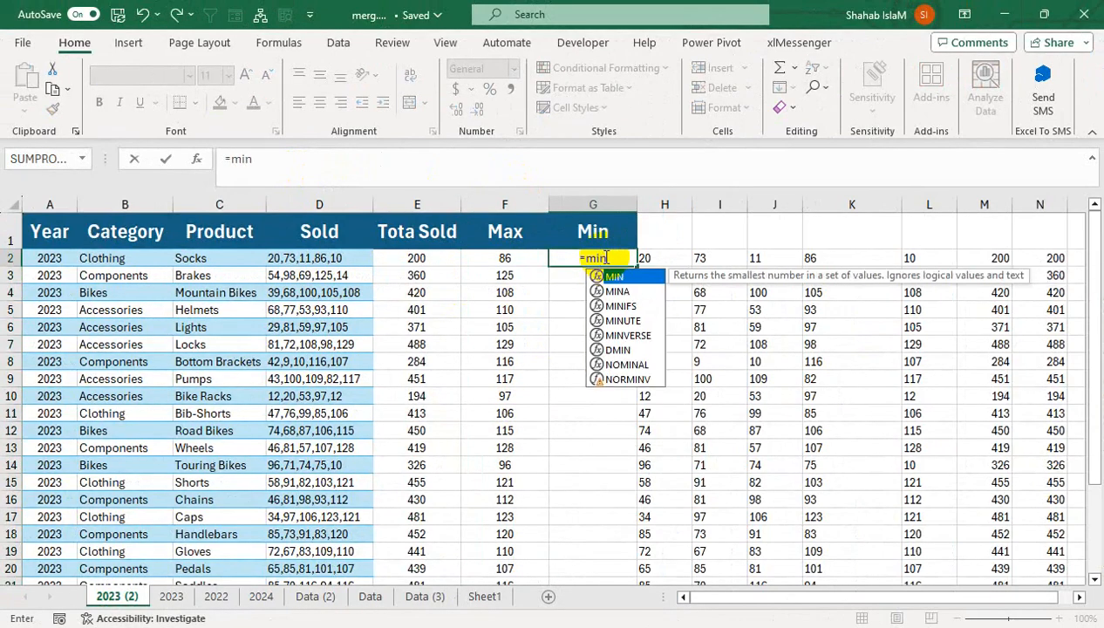
key(Tab)
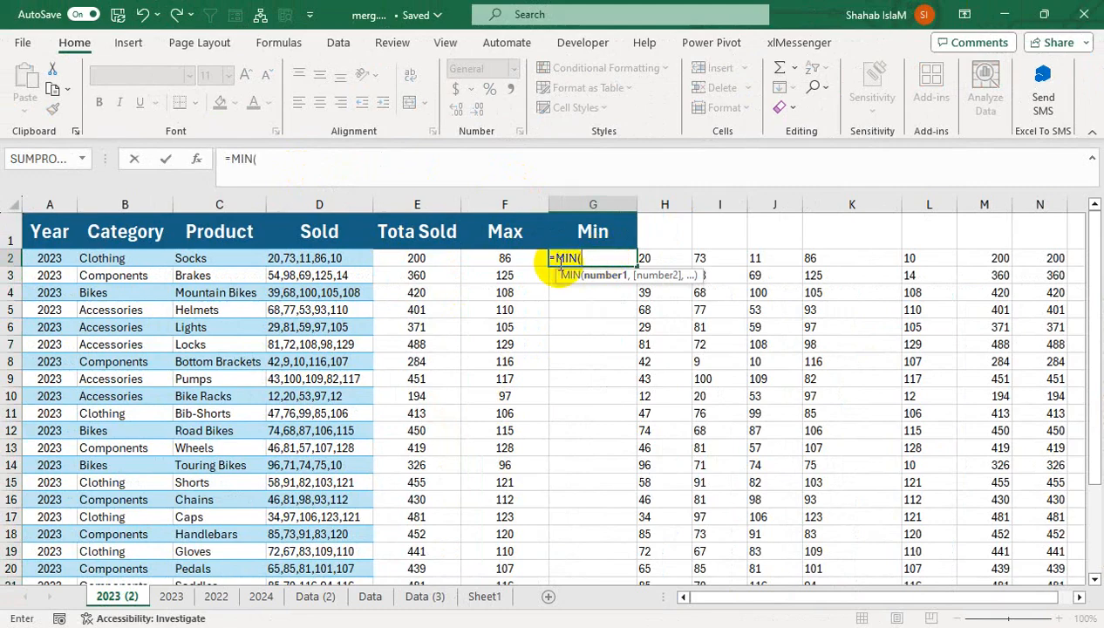
key(BackSpace)
key(BackSpace)
key(BackSpace)
key(BackSpace)
key(BackSpace)
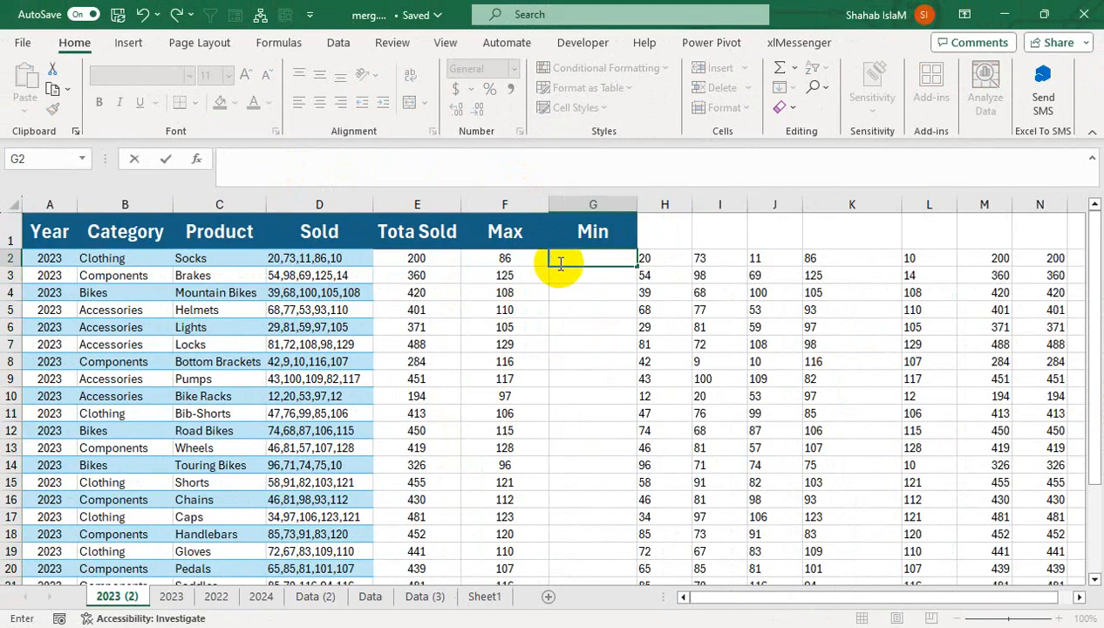
Reuse the F2 formula in cell G2 with MIN in place of MAX, and fill it down the Min column
key(Left)
drag(380, 165, 218, 156)
key(Tab)
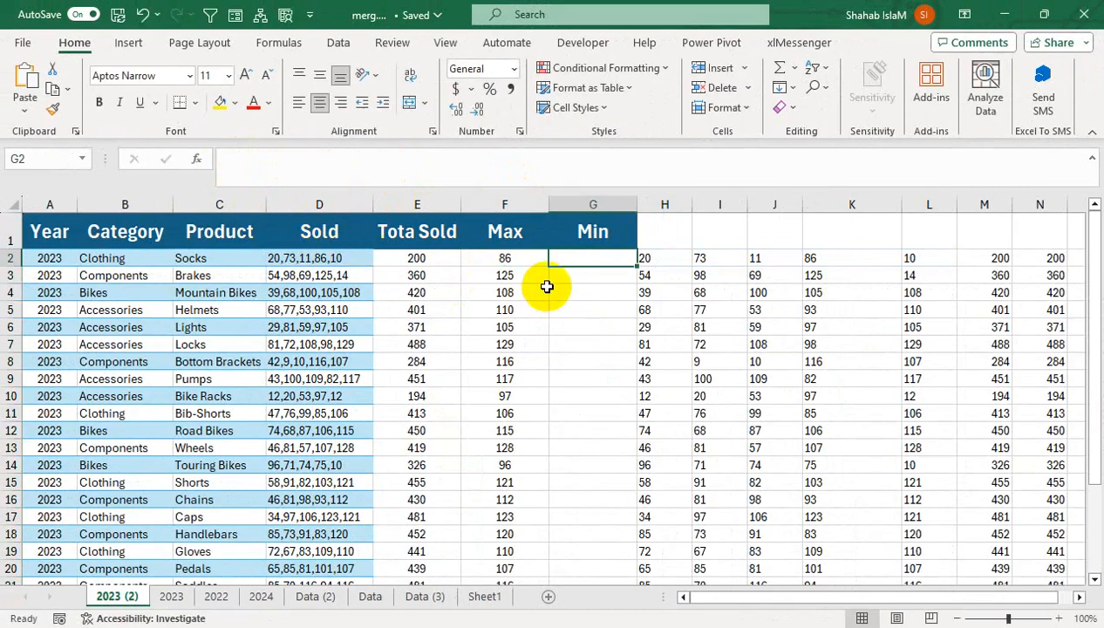
key(ctrl+v)
double_click(594, 262)
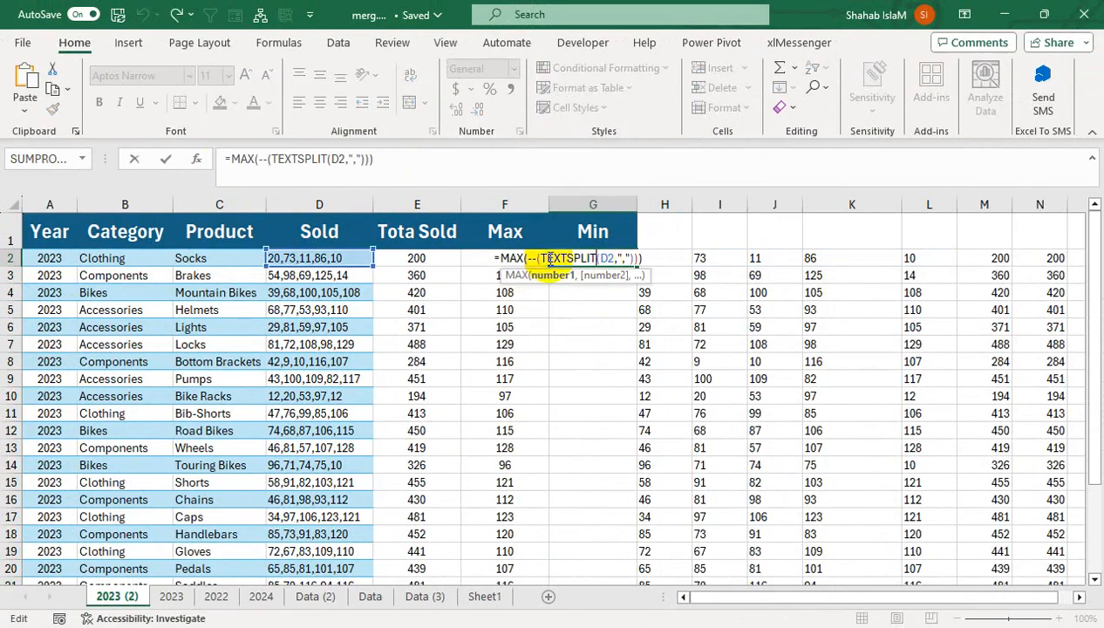
double_click(510, 258)
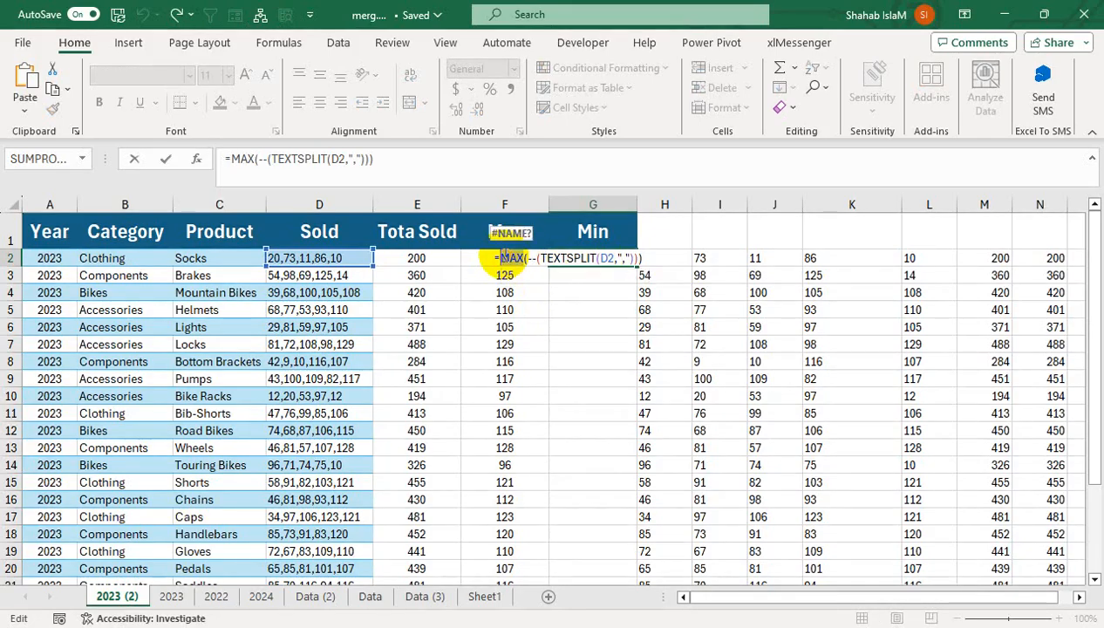
text(min)
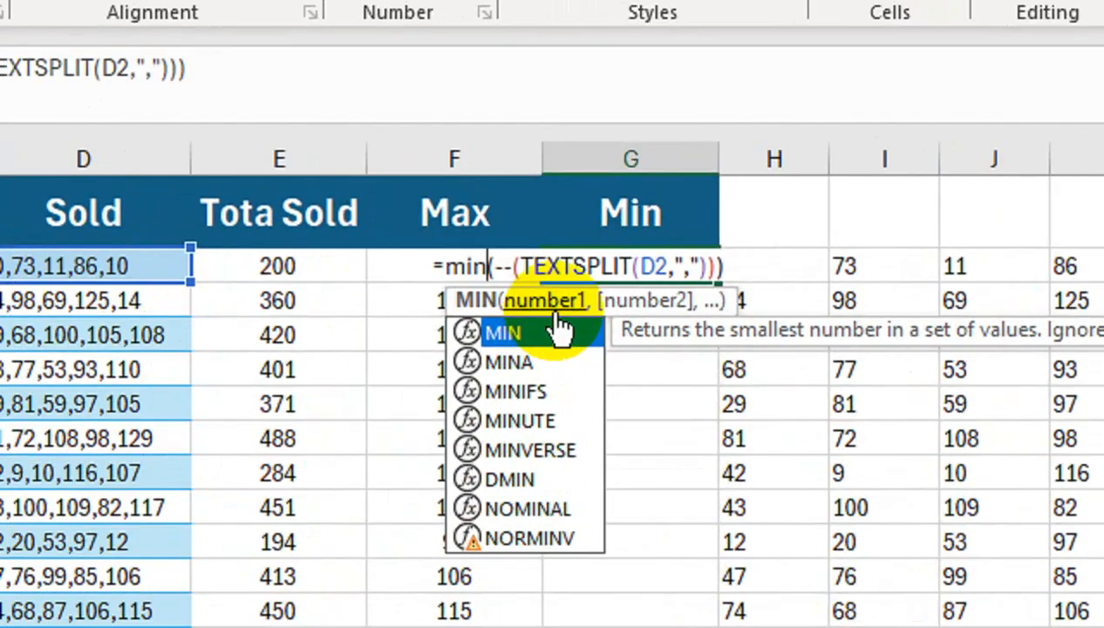
key(Return)
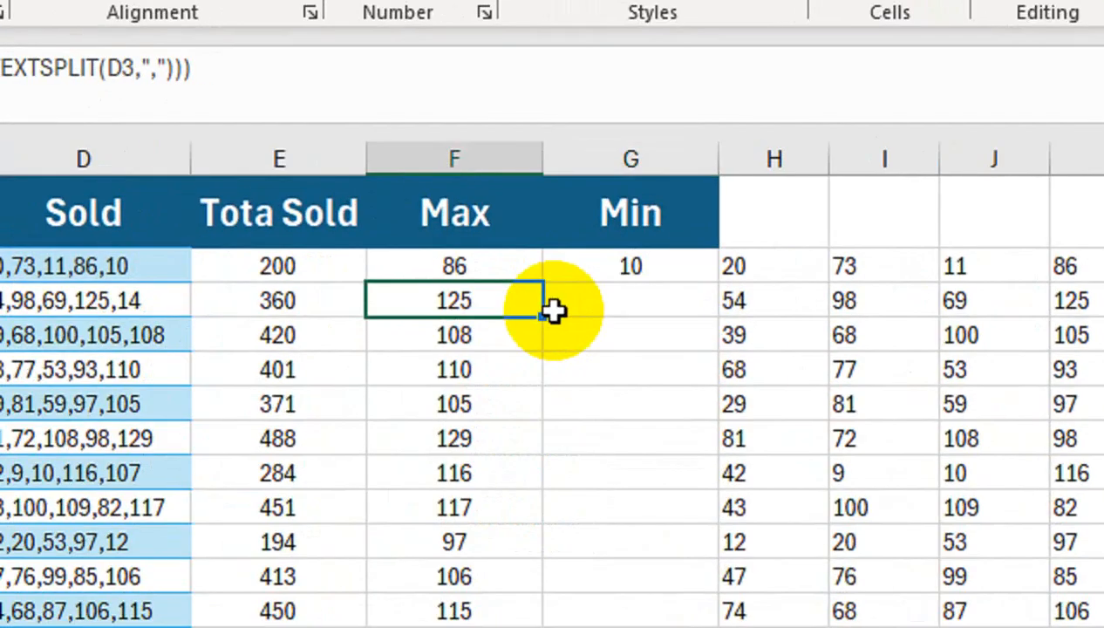
click(611, 270)
double_click(719, 283)
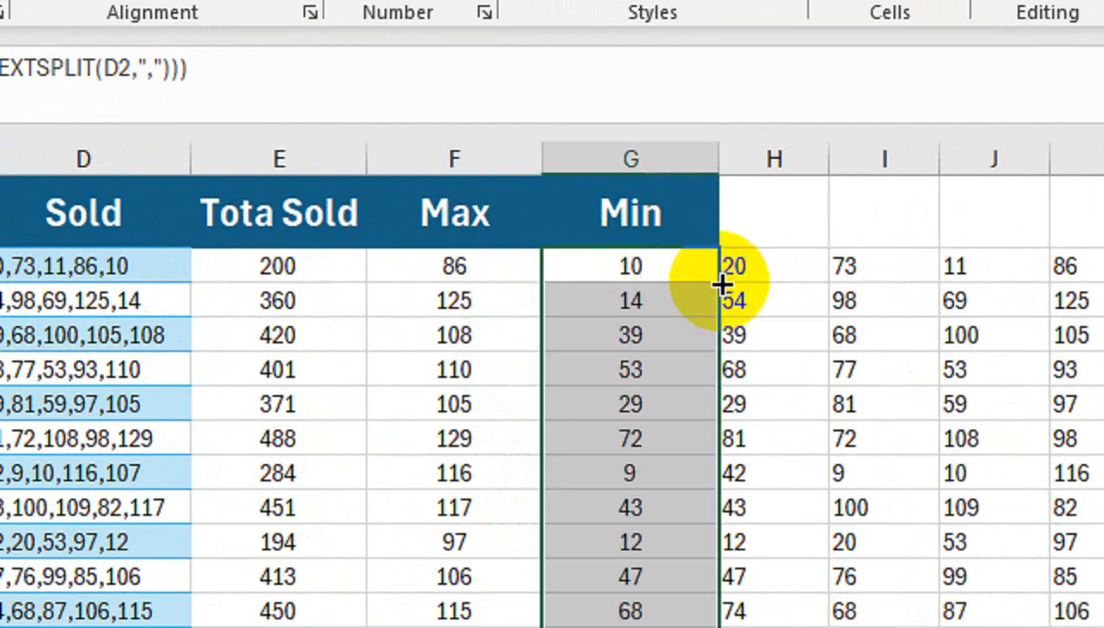
Insert an empty column after the Min column and enter the header Average in H1
right_click(772, 162)
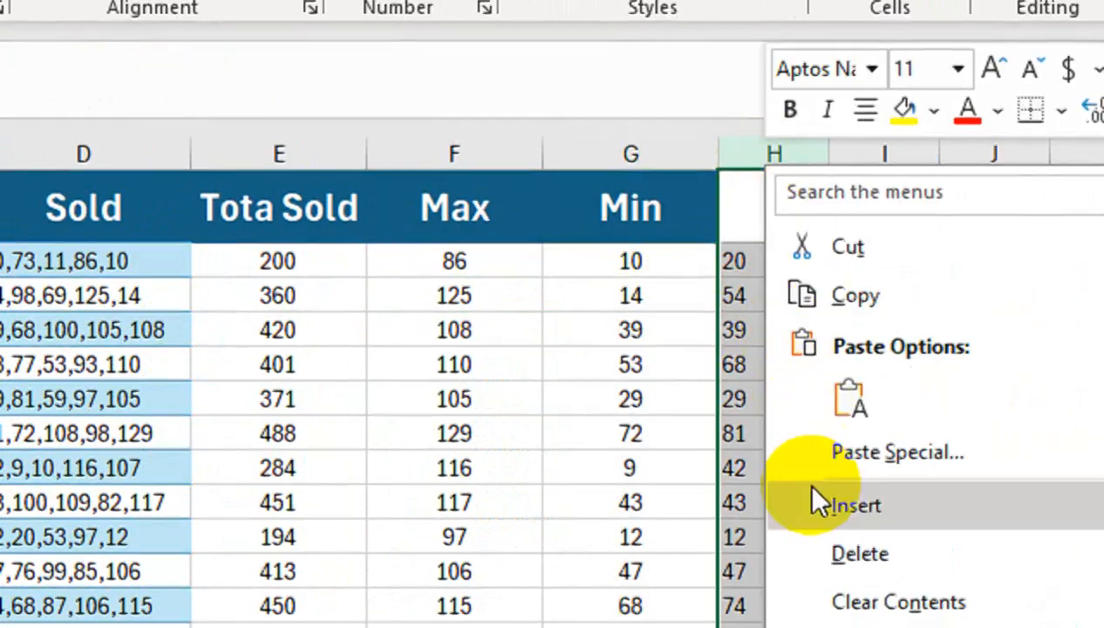
click(814, 498)
click(748, 203)
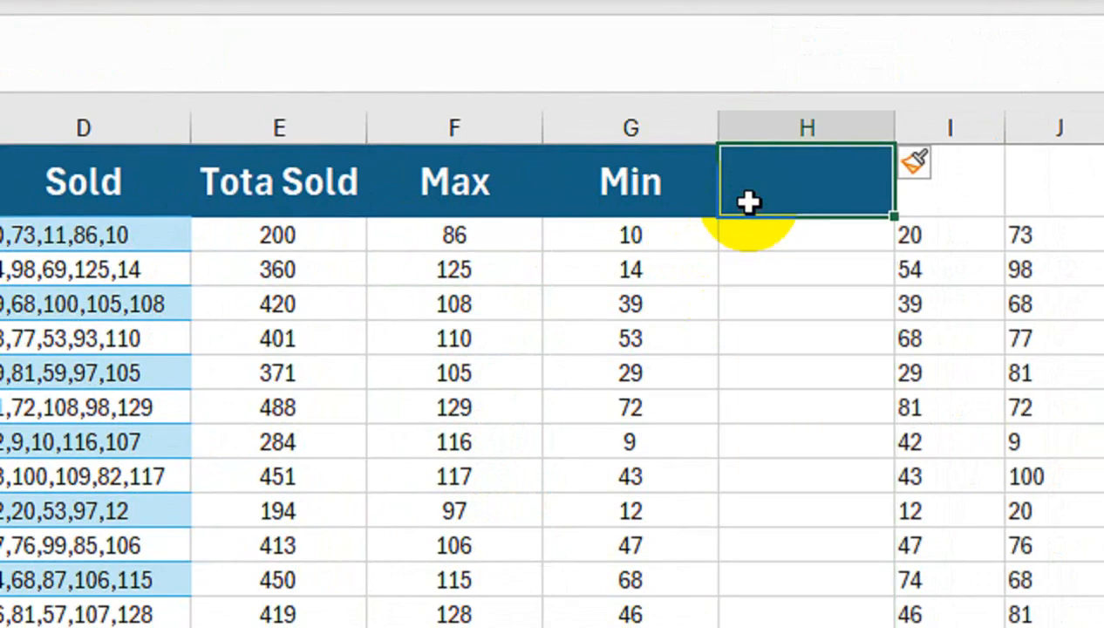
text(Averrage)
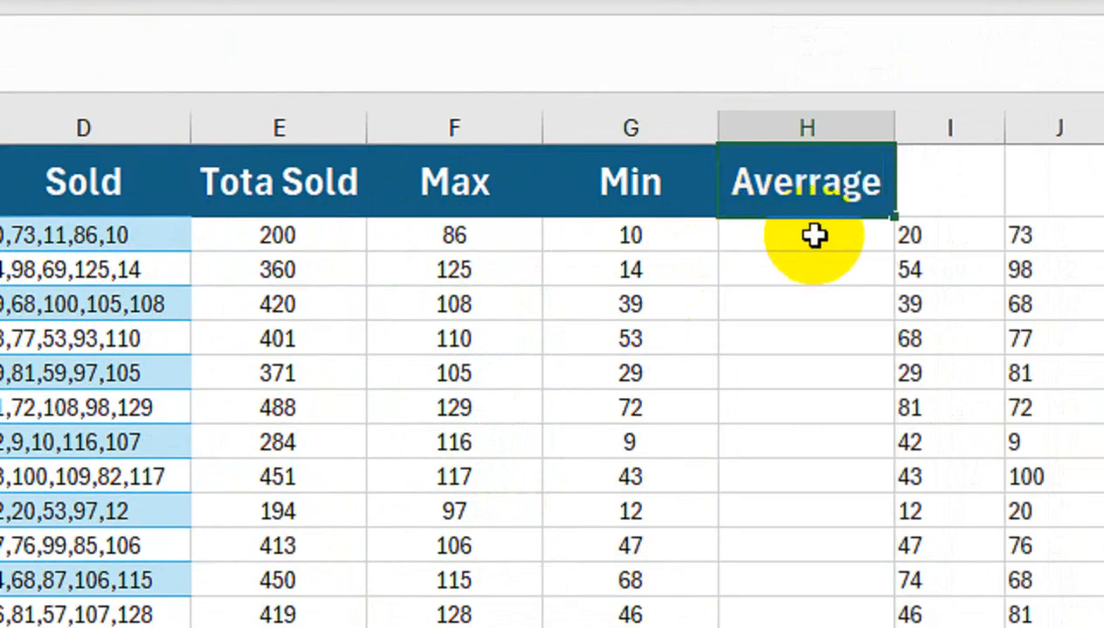
click(807, 181)
key(BackSpace)
key(BackSpace)
key(Return)
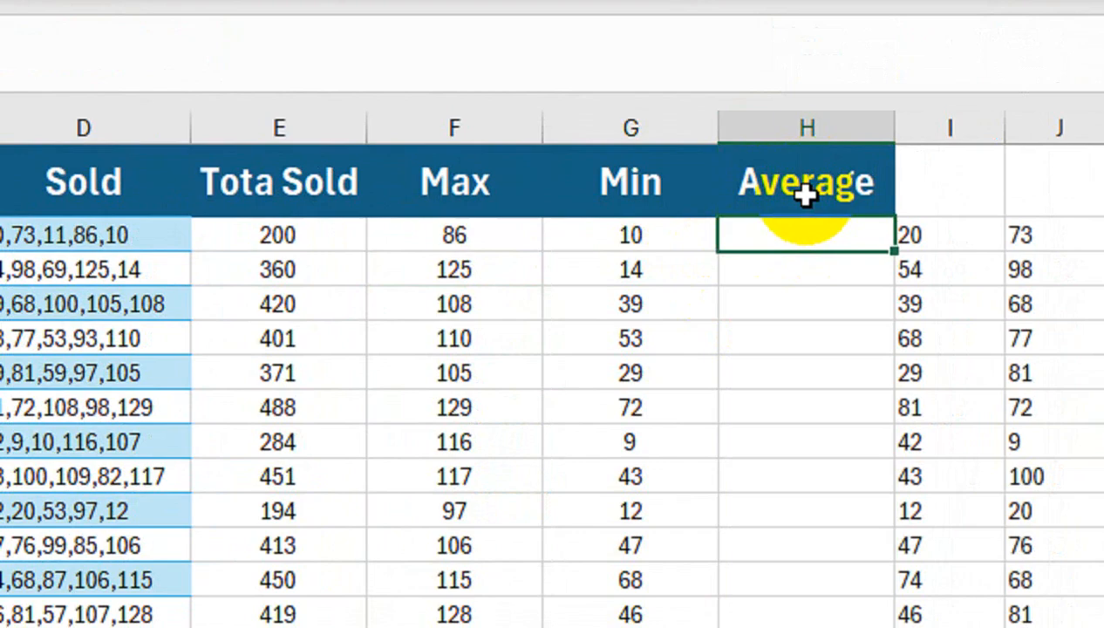
Enter =AVERAGE(--(TEXTSPLIT(D2,","))) in cell H2 from the copied MAX formula, and fill it down the Average column
key(ctrl+v)
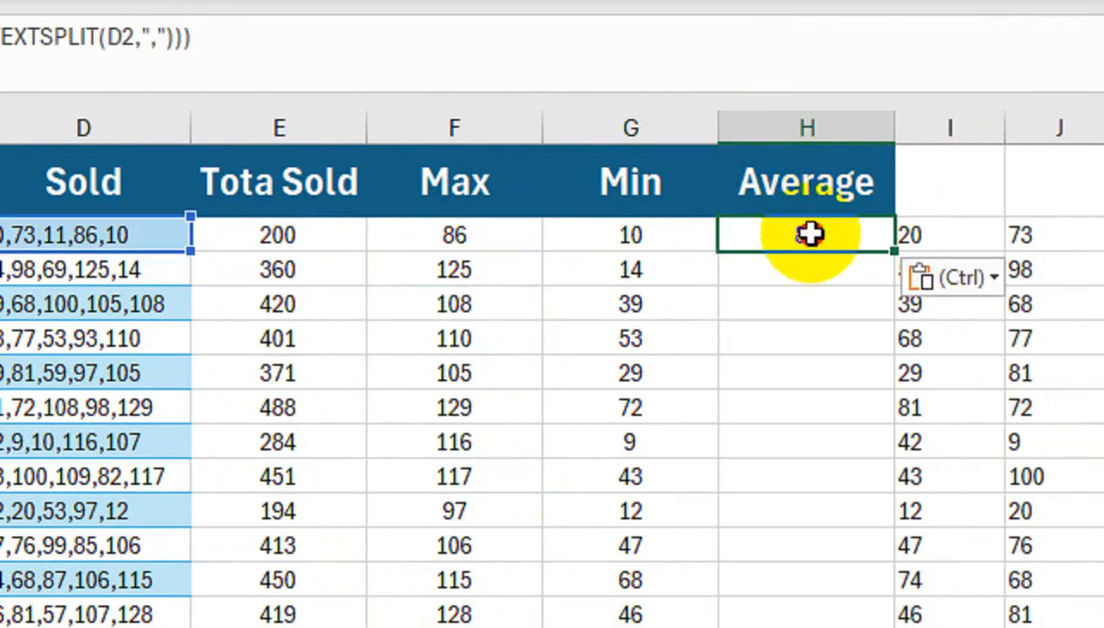
double_click(811, 234)
double_click(628, 236)
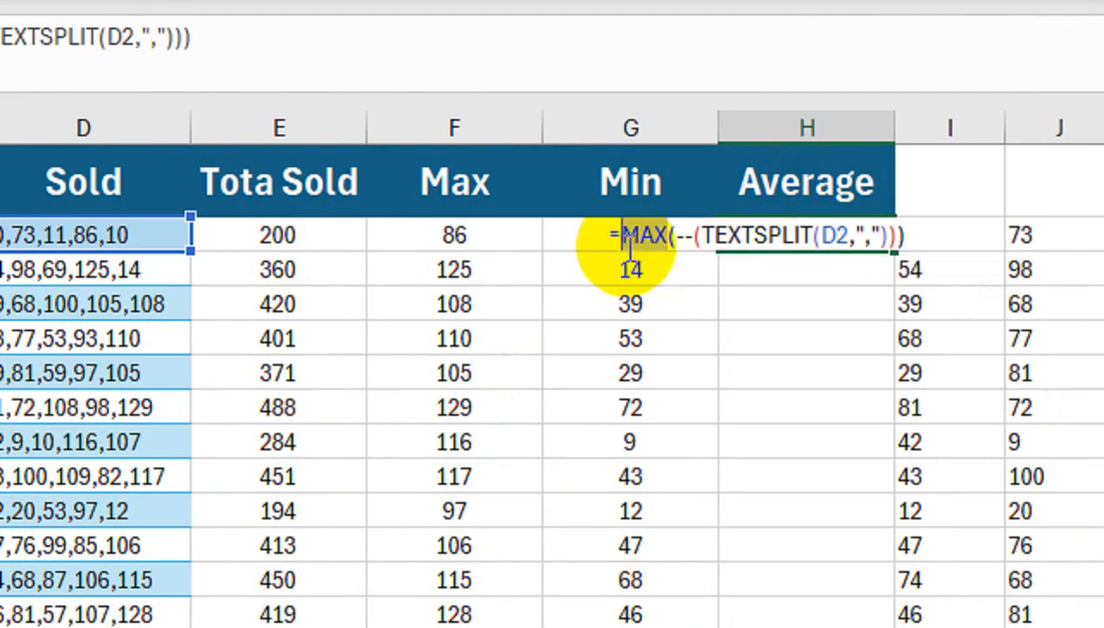
text(avr)
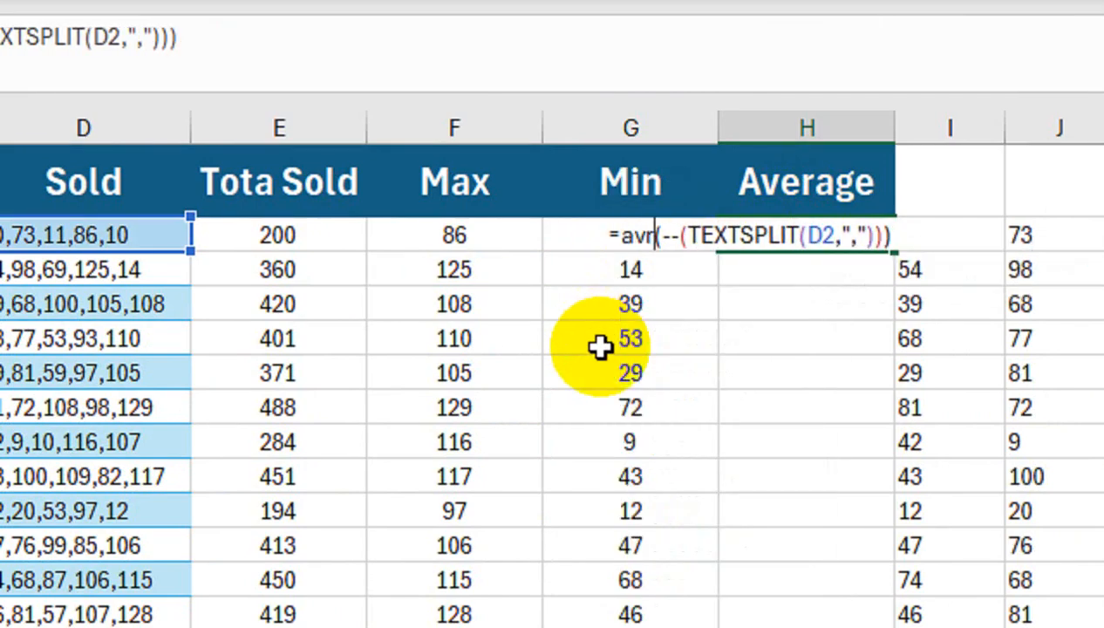
key(BackSpace)
text(e)
key(Down)
key(Down)
key(Up)
key(Tab)
key(Return)
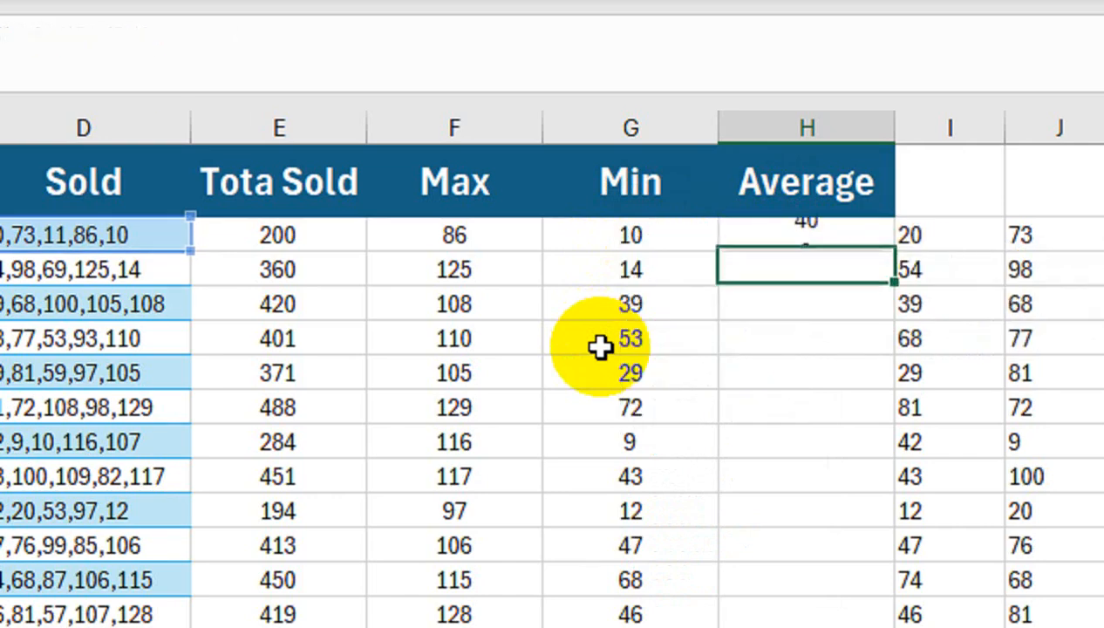
click(757, 241)
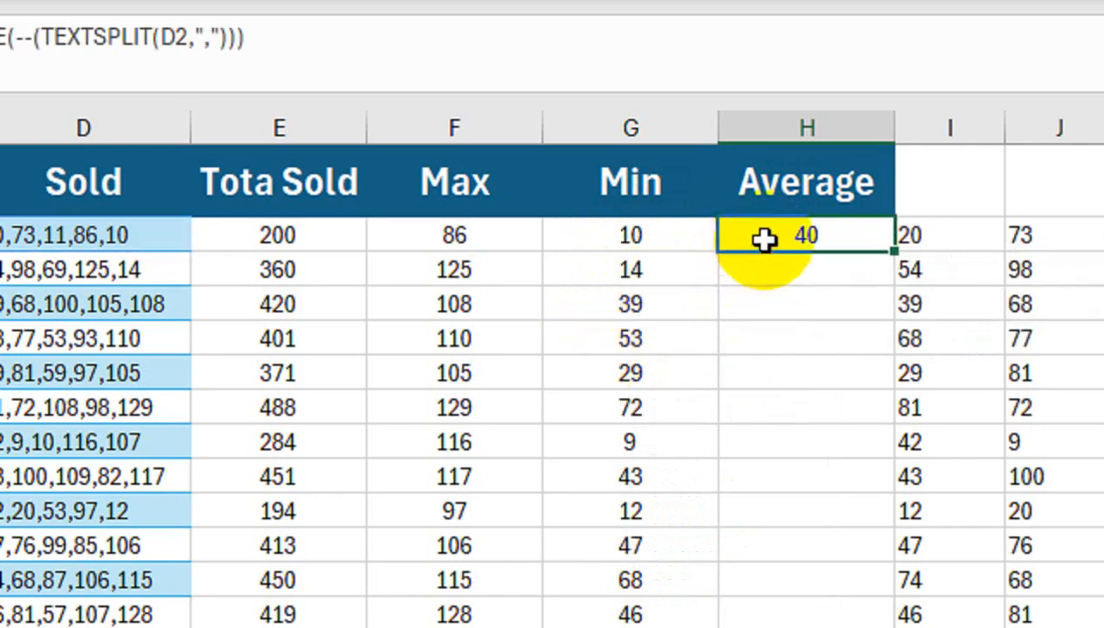
double_click(829, 253)
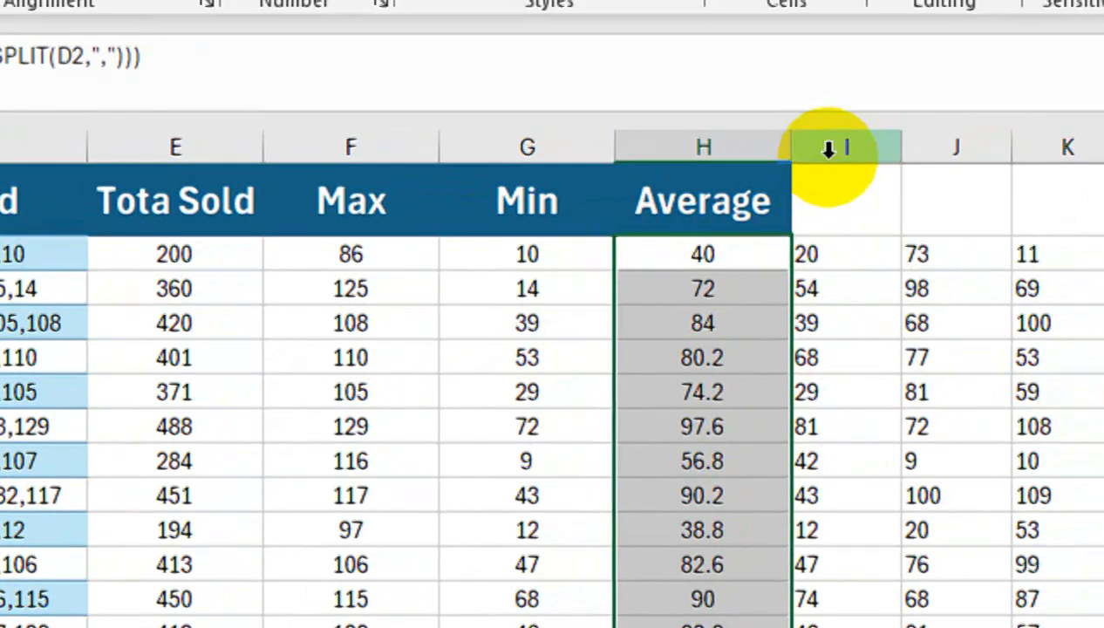
Insert an empty column after the Average column and enter the header Count in I1
right_click(868, 128)
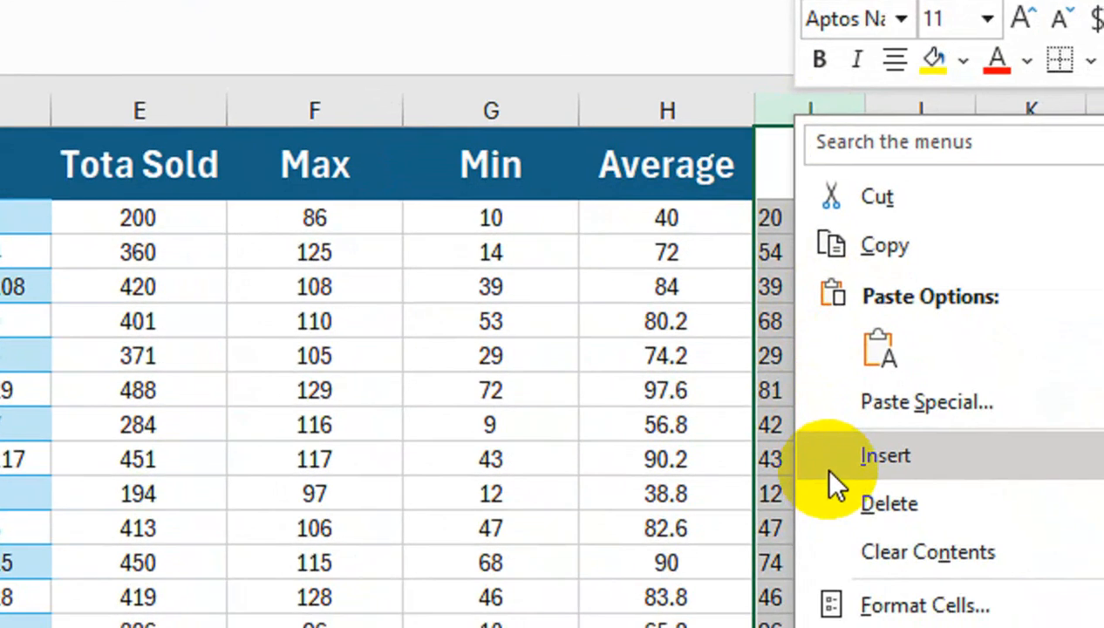
click(859, 510)
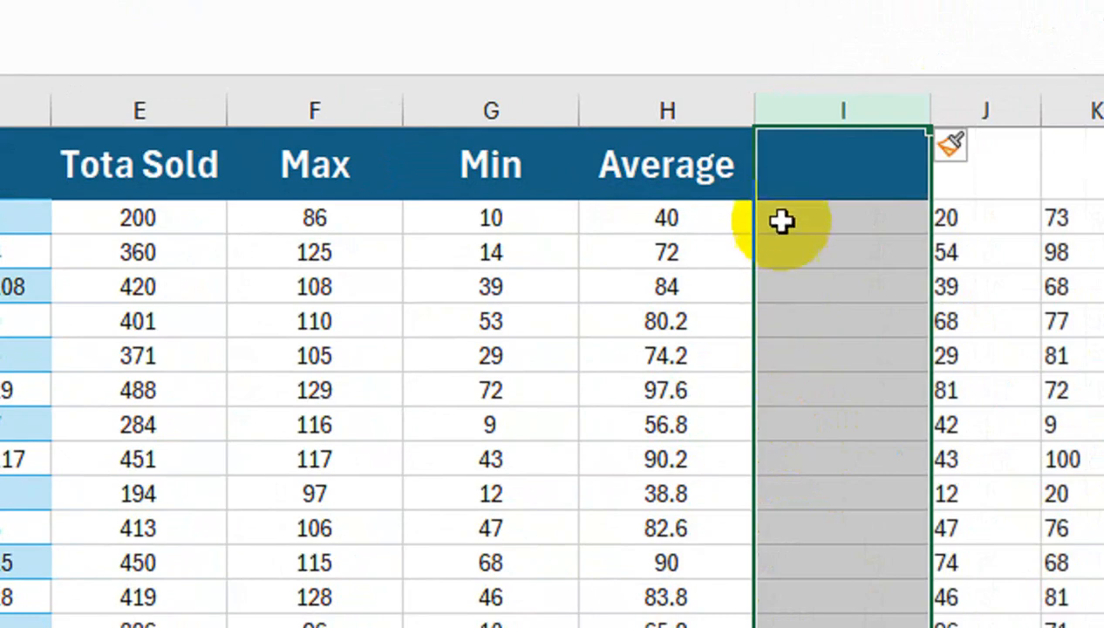
click(807, 145)
text(Coun)
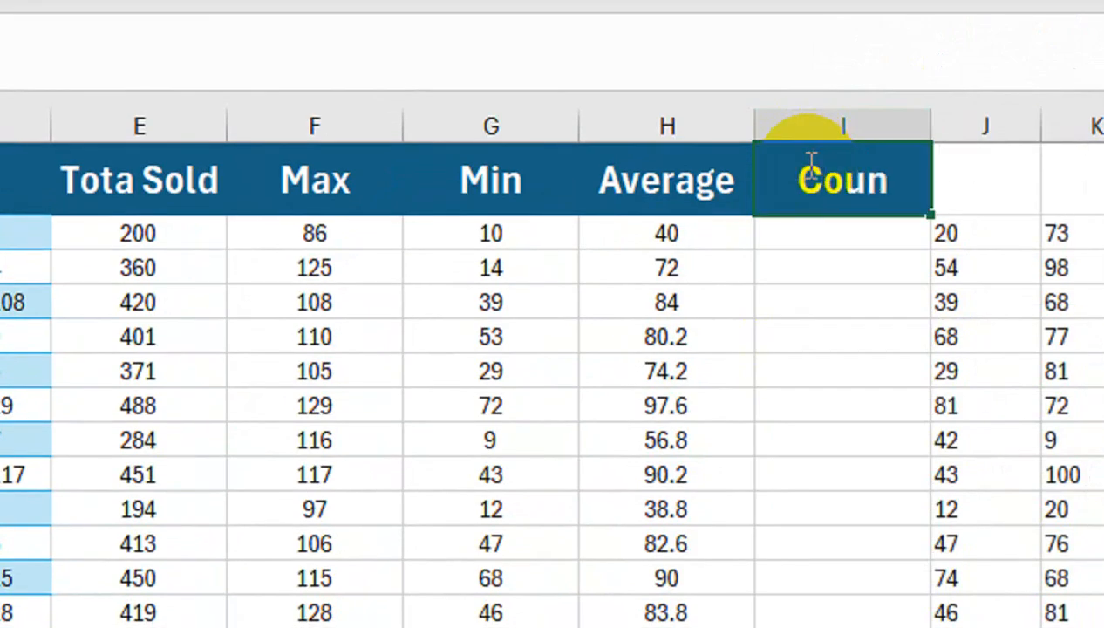
text(t)
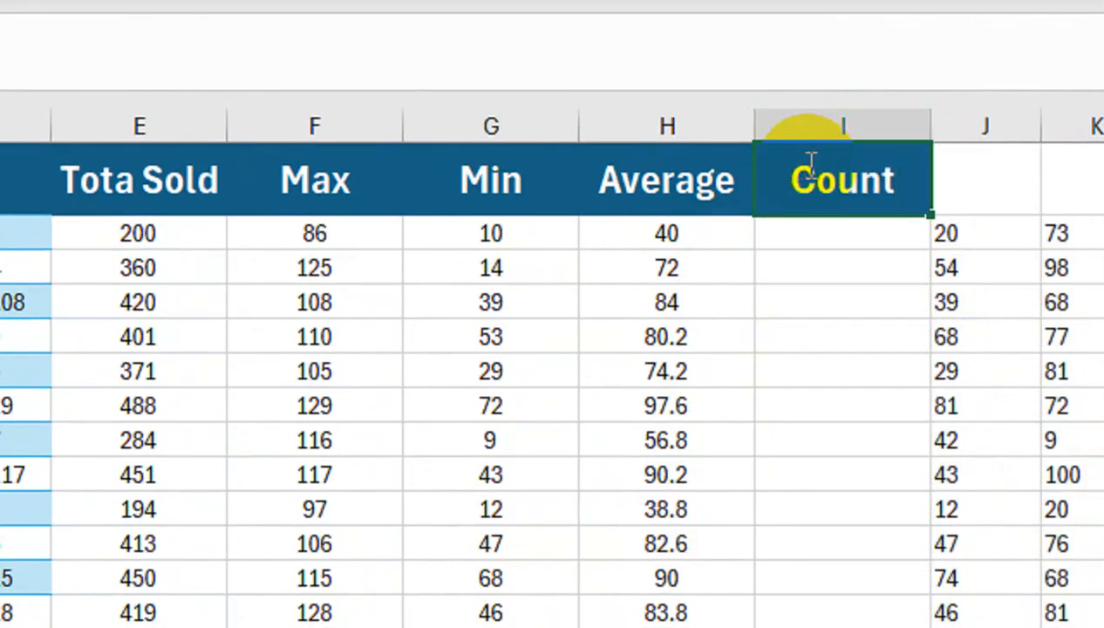
key(Return)
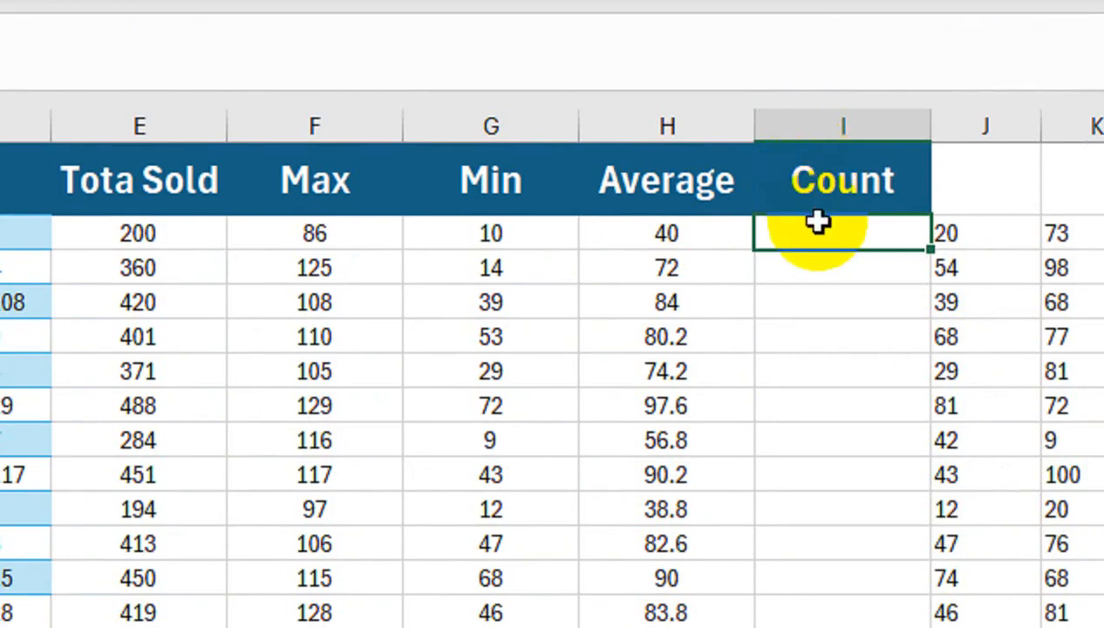
Enter =COUNT(--(TEXTSPLIT(D2,","))) in cell I2 from the copied formula, and fill it down the Count column
text(=MAX(--(TEXTSPLIT(D2,","))))
drag(705, 228, 656, 235)
text(count)
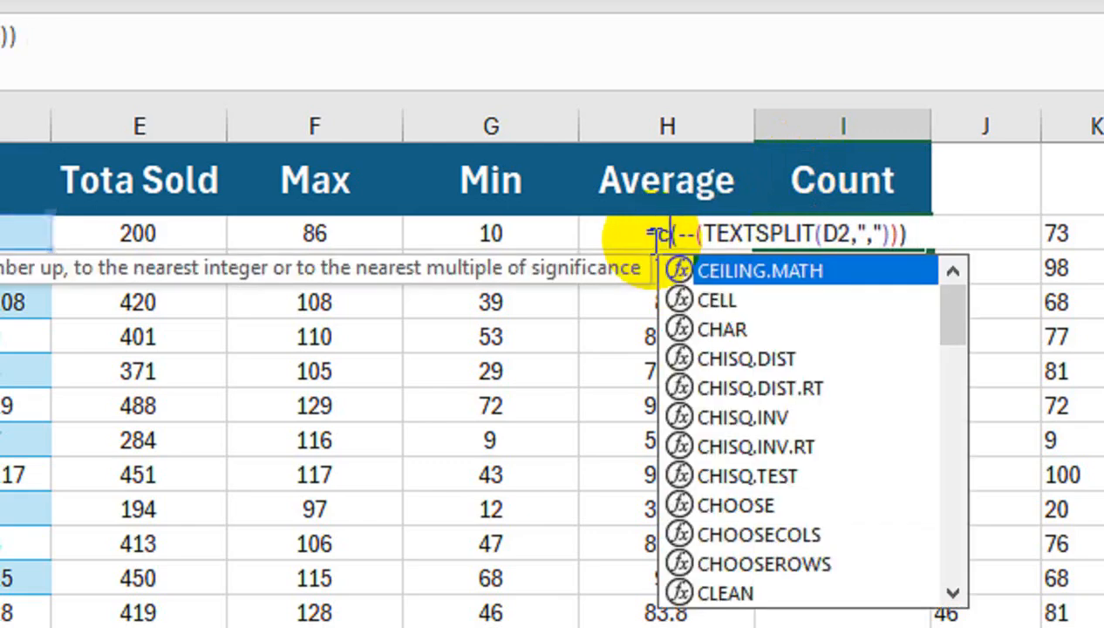
key(Return)
key(Up)
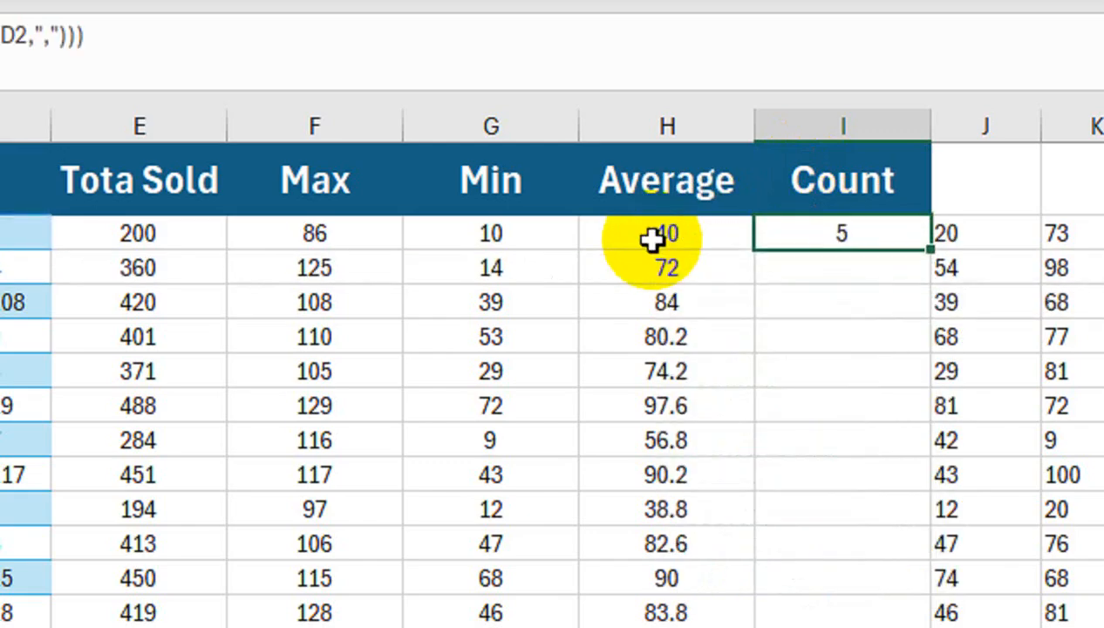
double_click(931, 250)
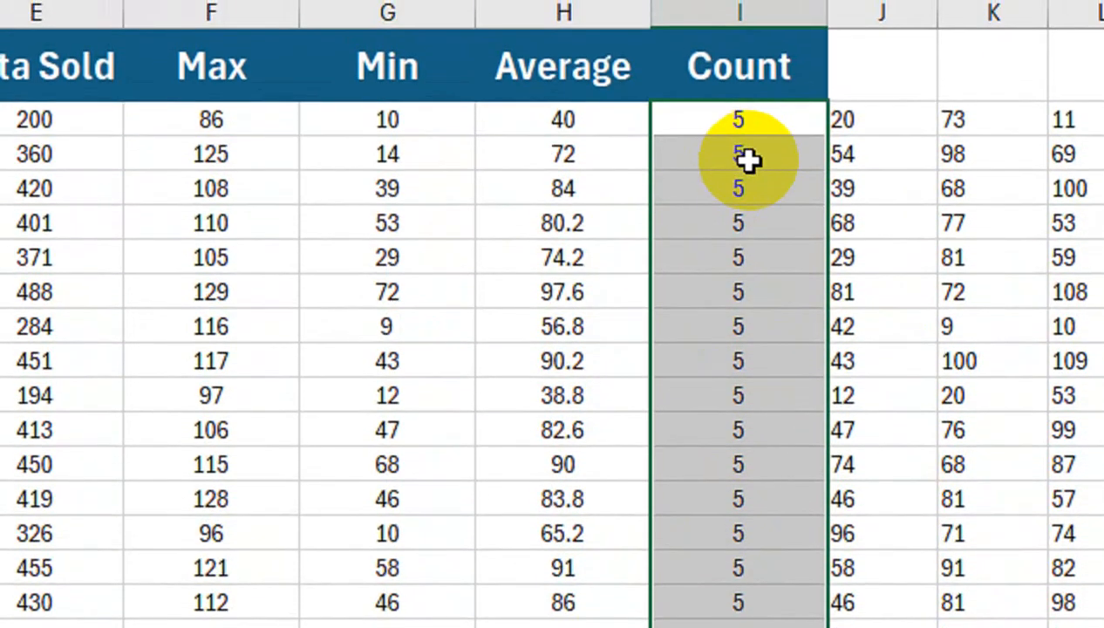
Replace the COUNT function in the Count column with STDEV.P, giving =STDEV.P(--(TEXTSPLIT(D2,","))) for the first product row
key(Delete)
key(Down)
key(Up)
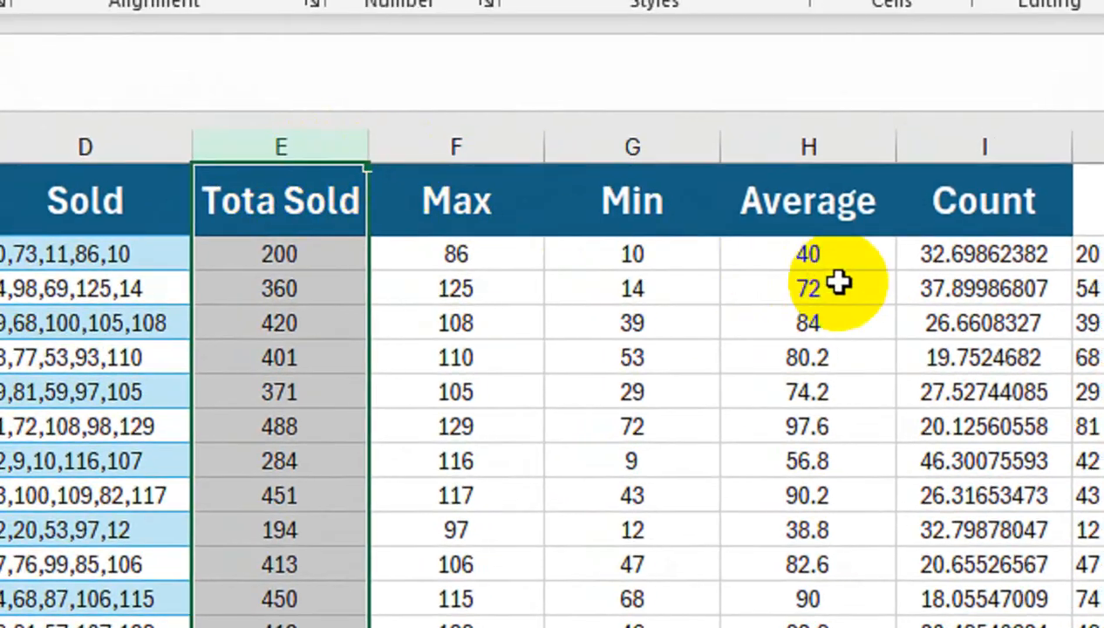
Insert an empty column between the Sold and Tota Sold columns, and select its first data cell, E2
click(427, 253)
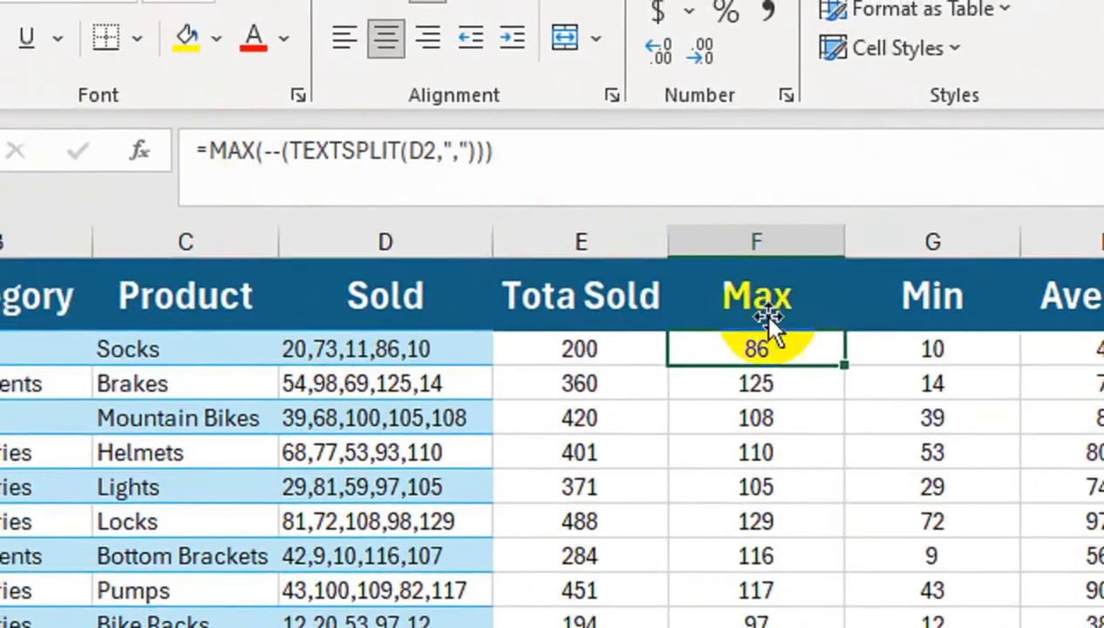
click(855, 353)
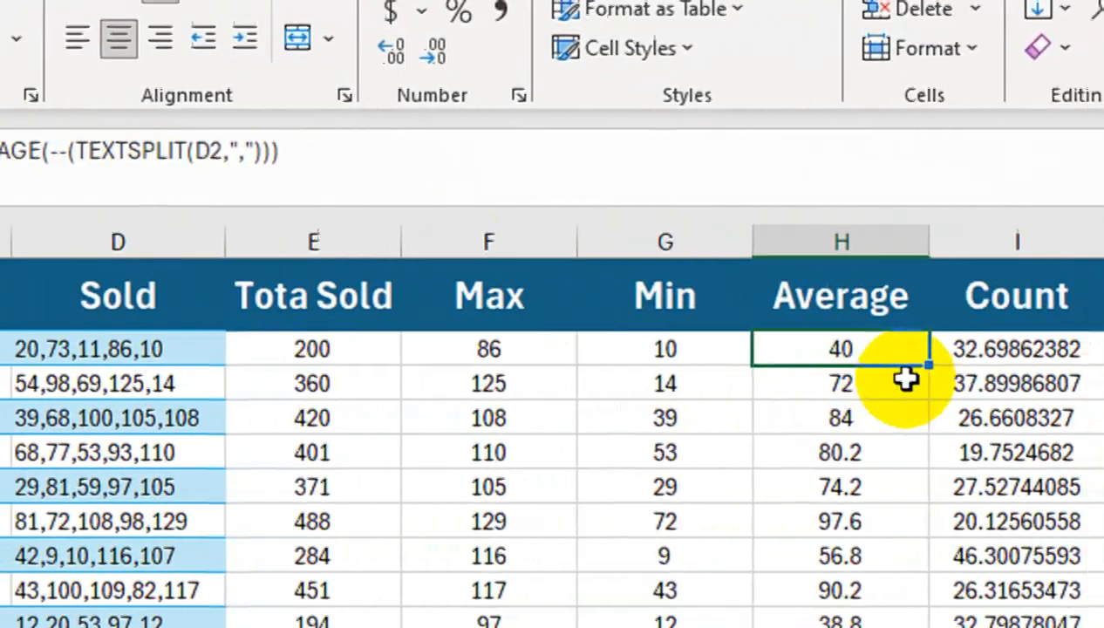
key(Right)
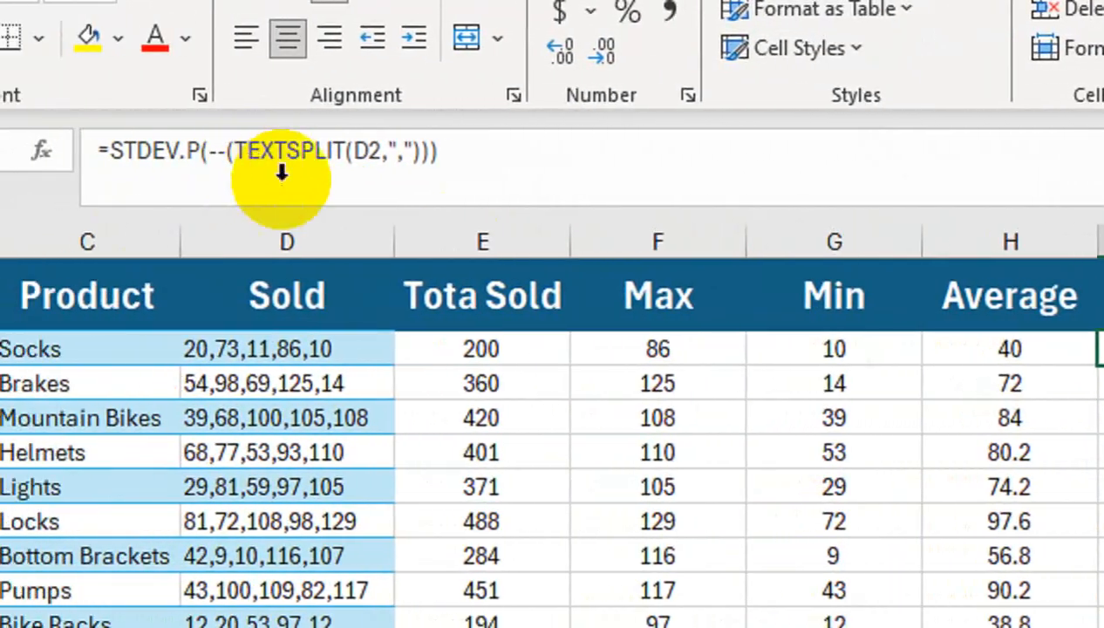
click(354, 349)
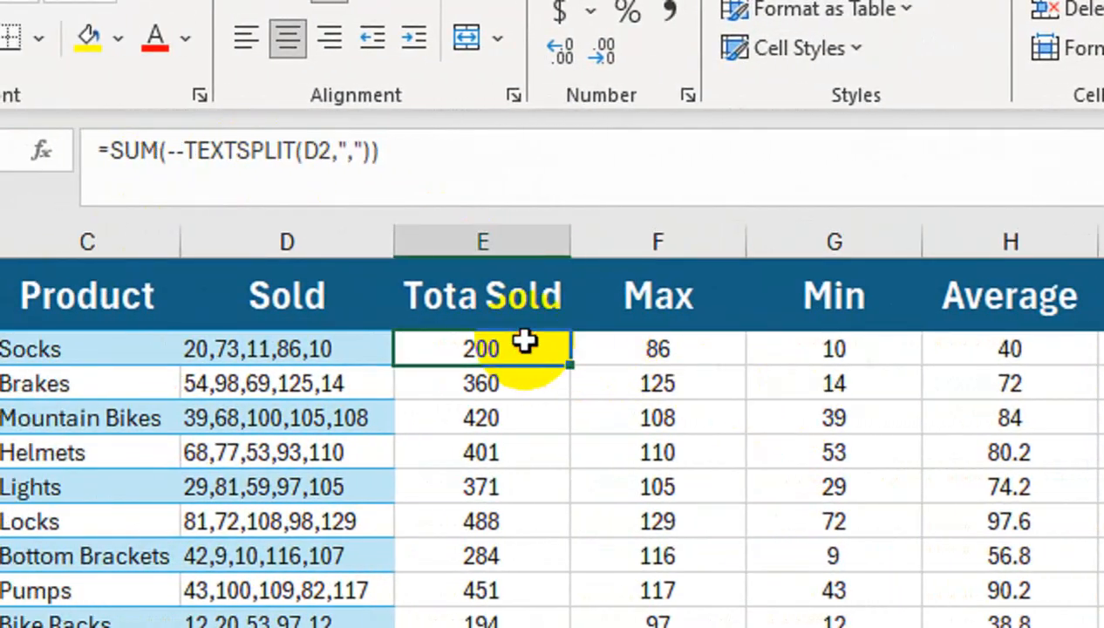
click(489, 234)
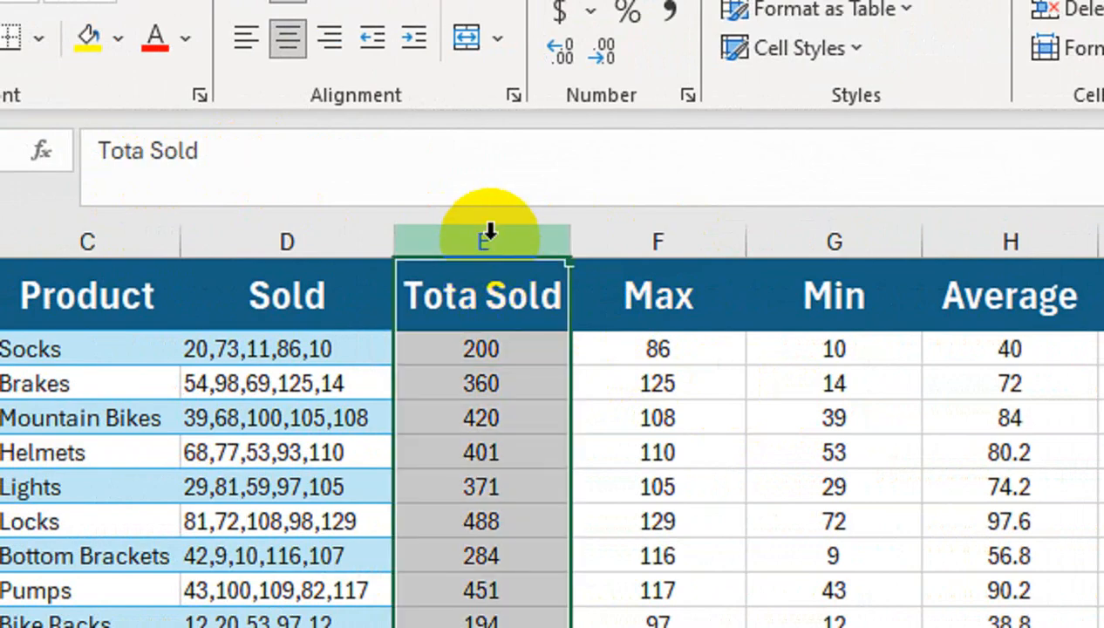
key(ctrl+shift+plus)
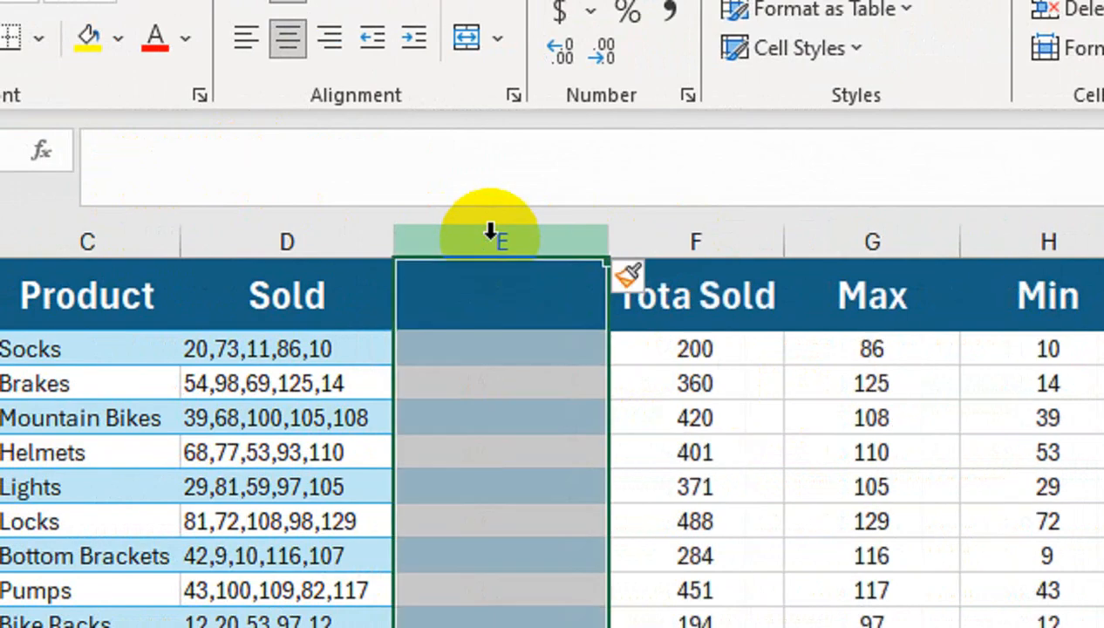
key(Down)
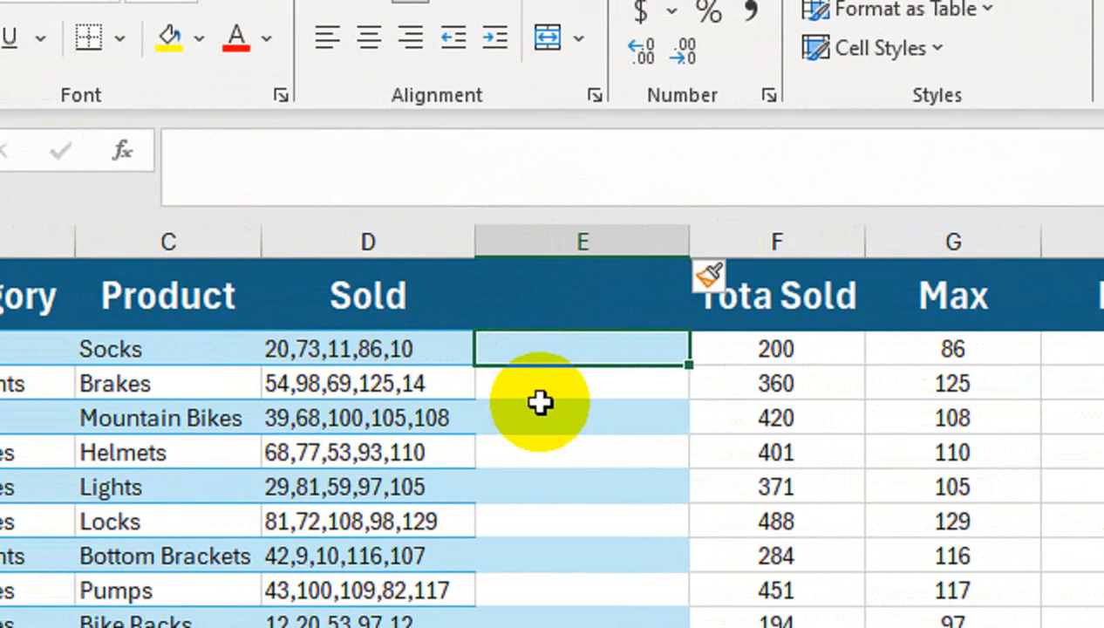
Enter 20 in cell E2 and Flash Fill column E with the first number of each Sold entry
text(20)
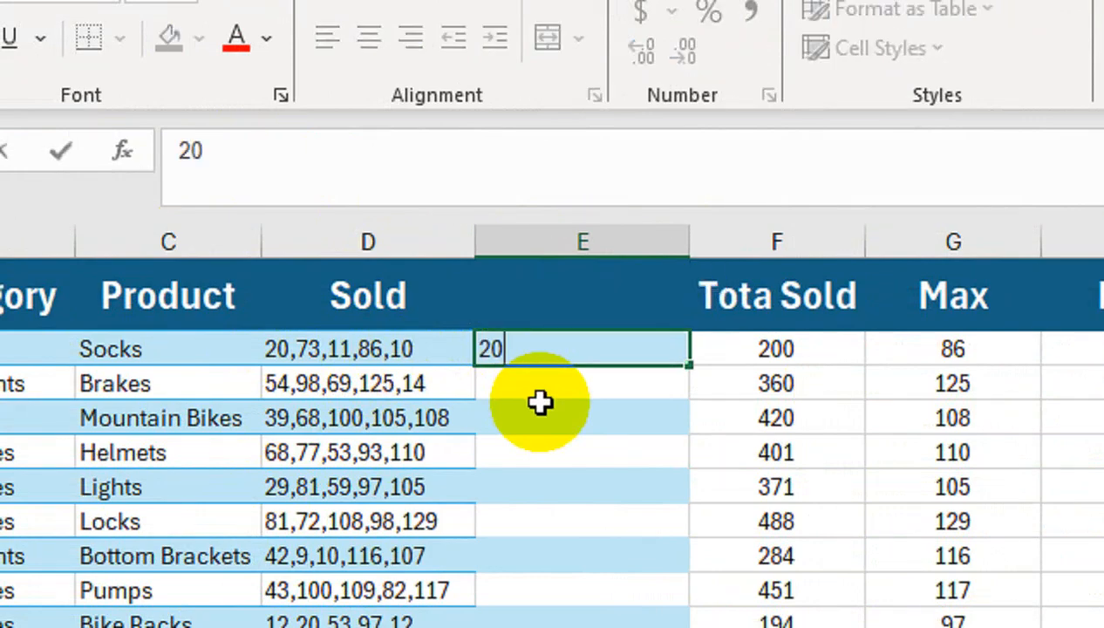
key(ctrl+Return)
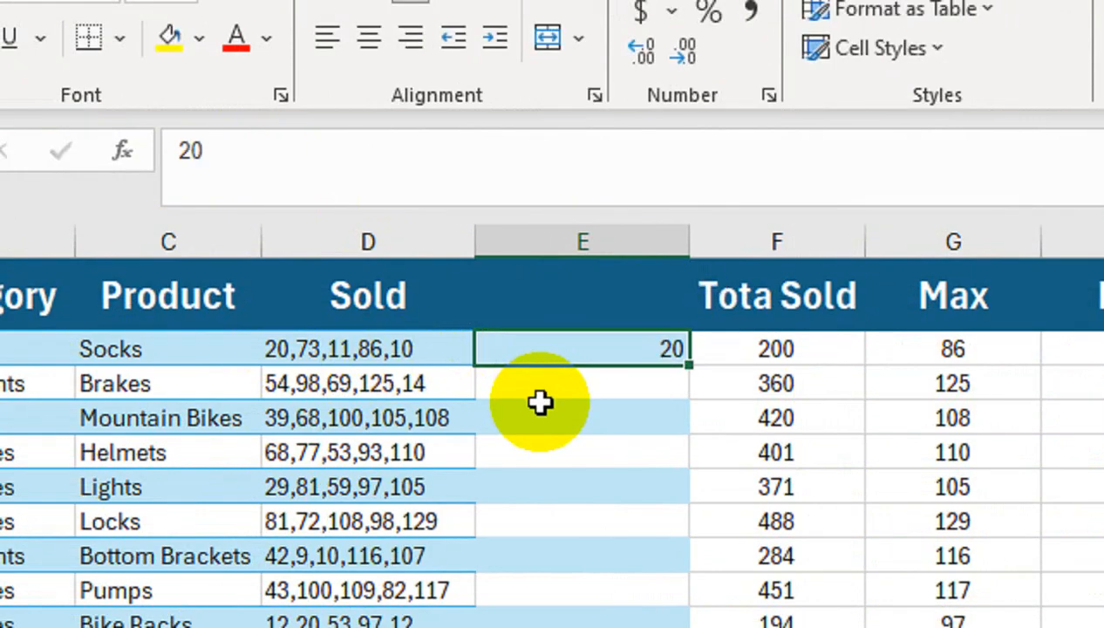
key(ctrl+e)
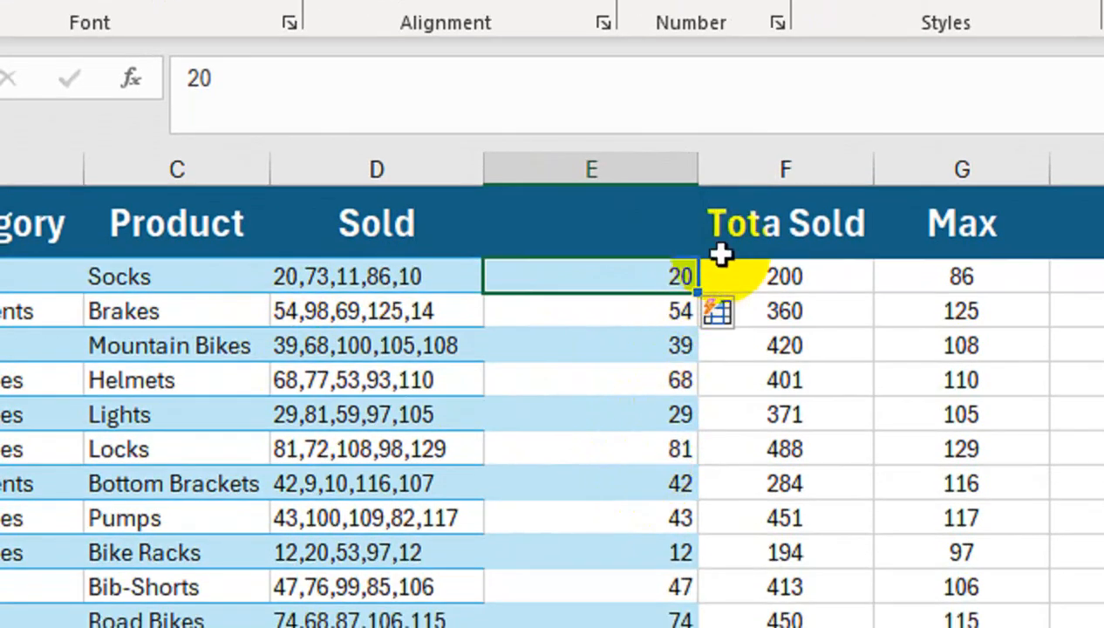
Insert an empty column before Tota Sold, enter 73 in F2 and Flash Fill the second Sold number down the column
click(737, 207)
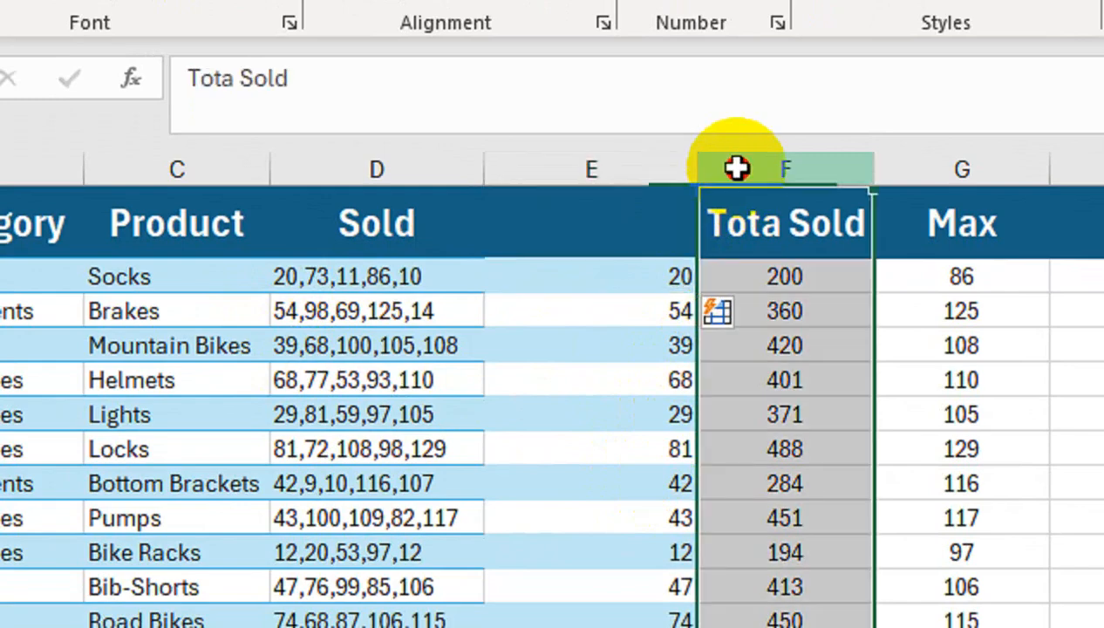
key(ctrl+shift+plus)
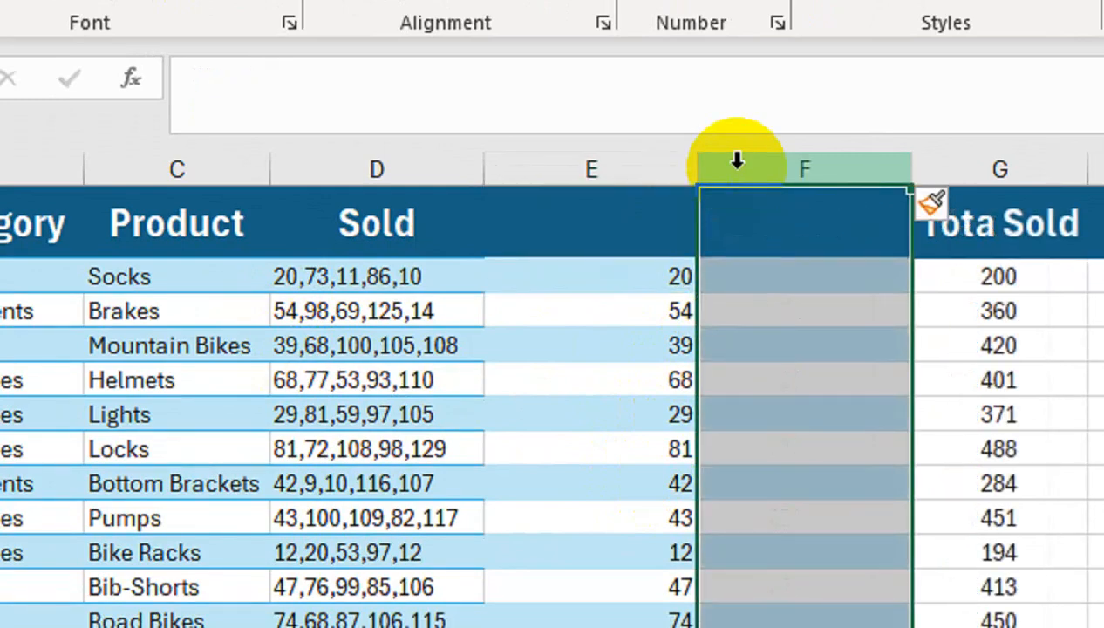
click(739, 271)
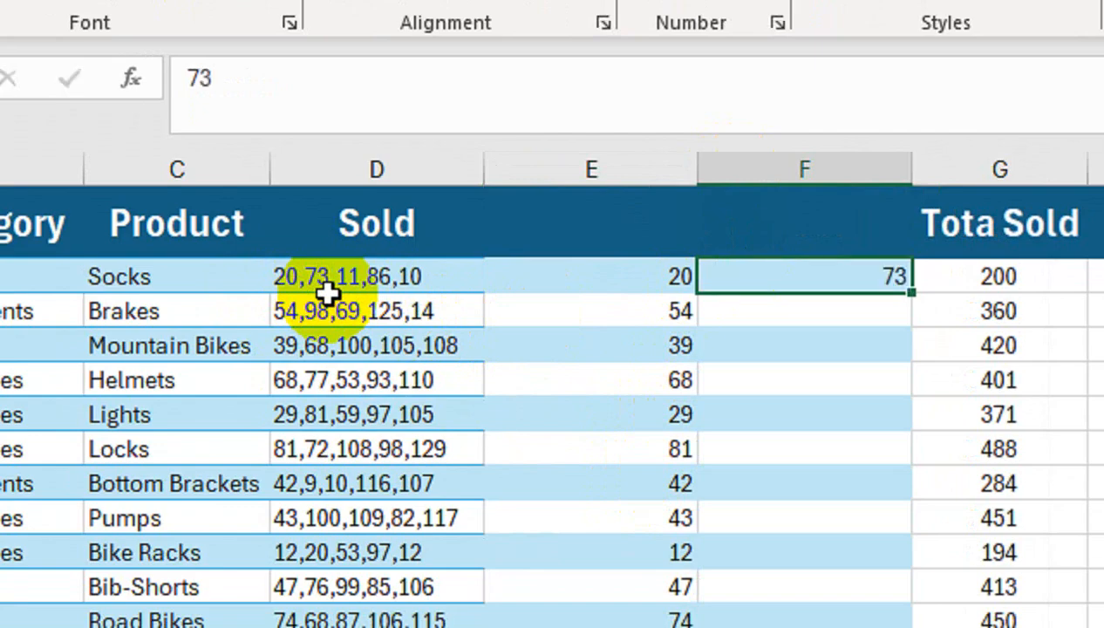
key(ctrl+e)
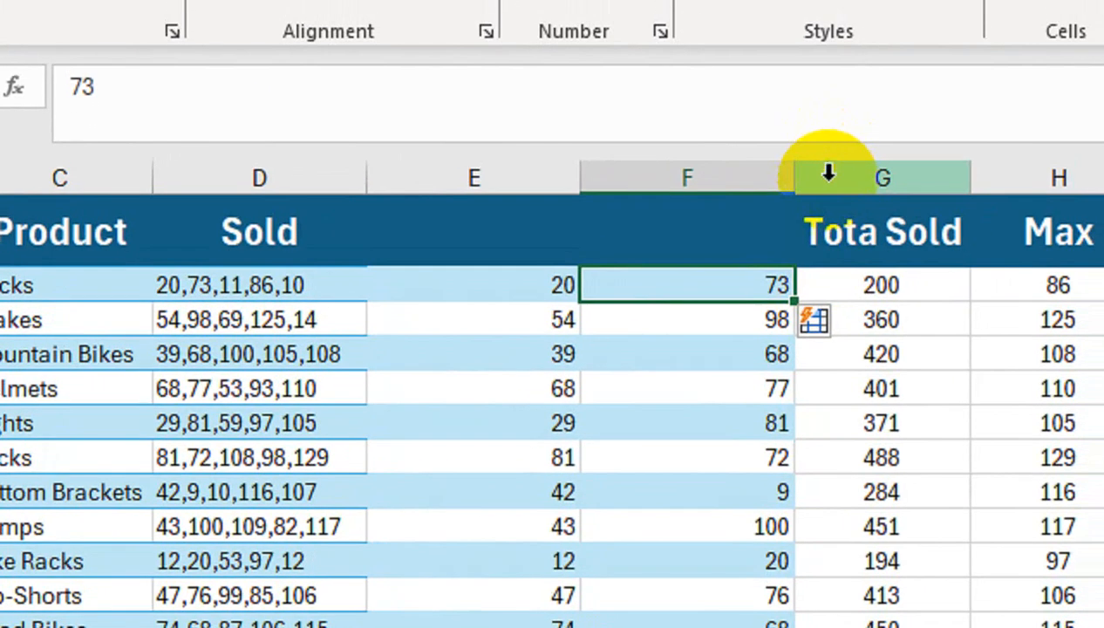
Insert another column before Tota Sold, enter 11 in G2 and Flash Fill the third Sold number down the column
click(863, 148)
key(ctrl+shift+plus)
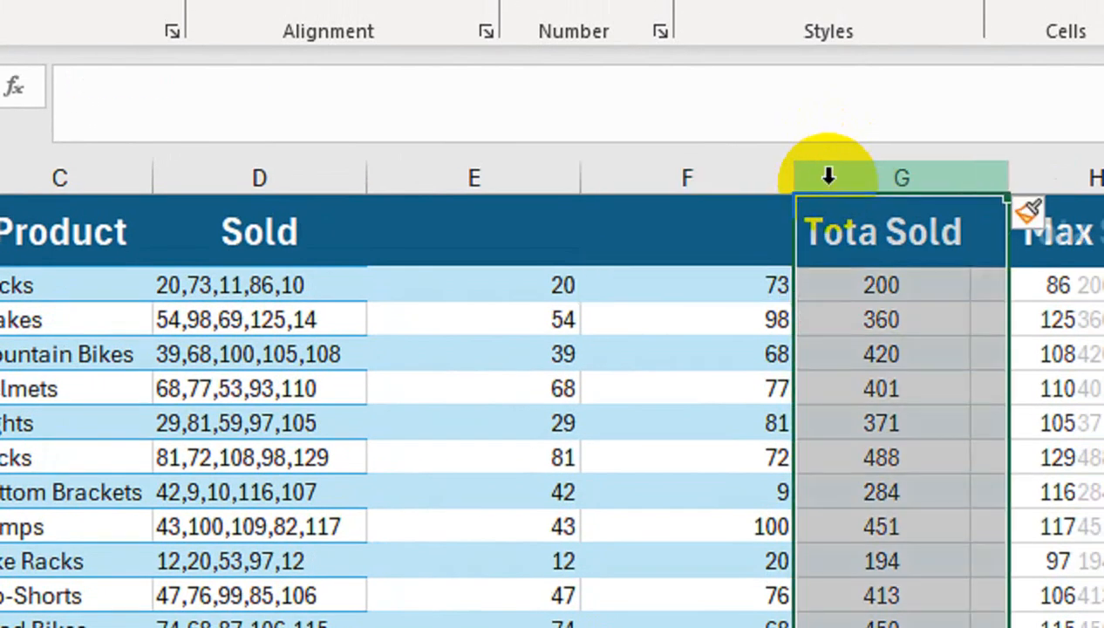
key(Right)
key(Down)
key(Left)
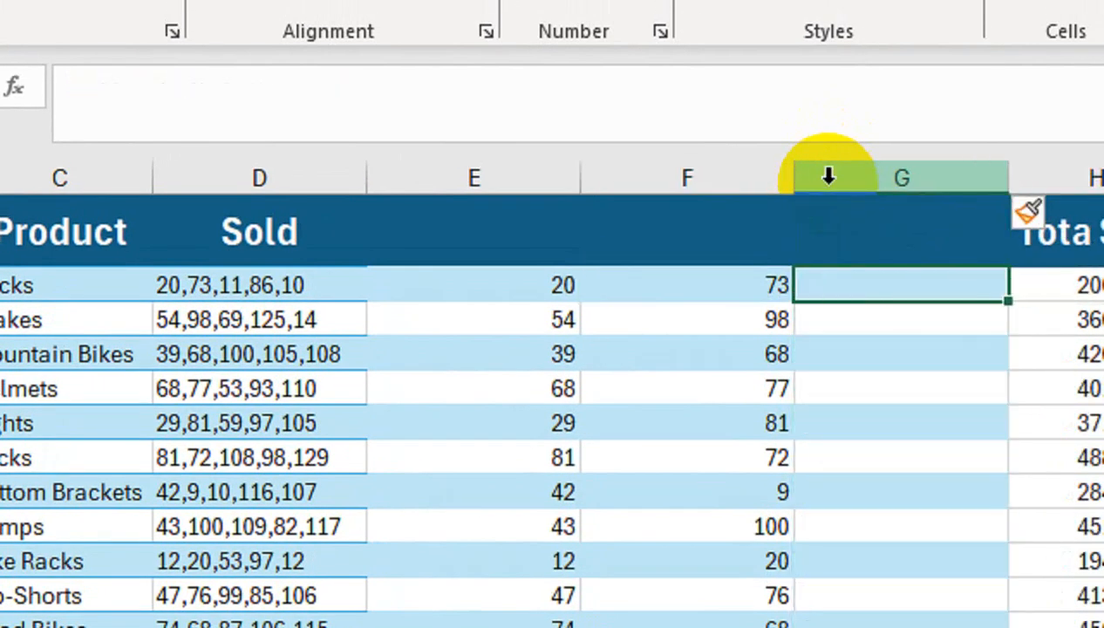
key(ctrl+e)
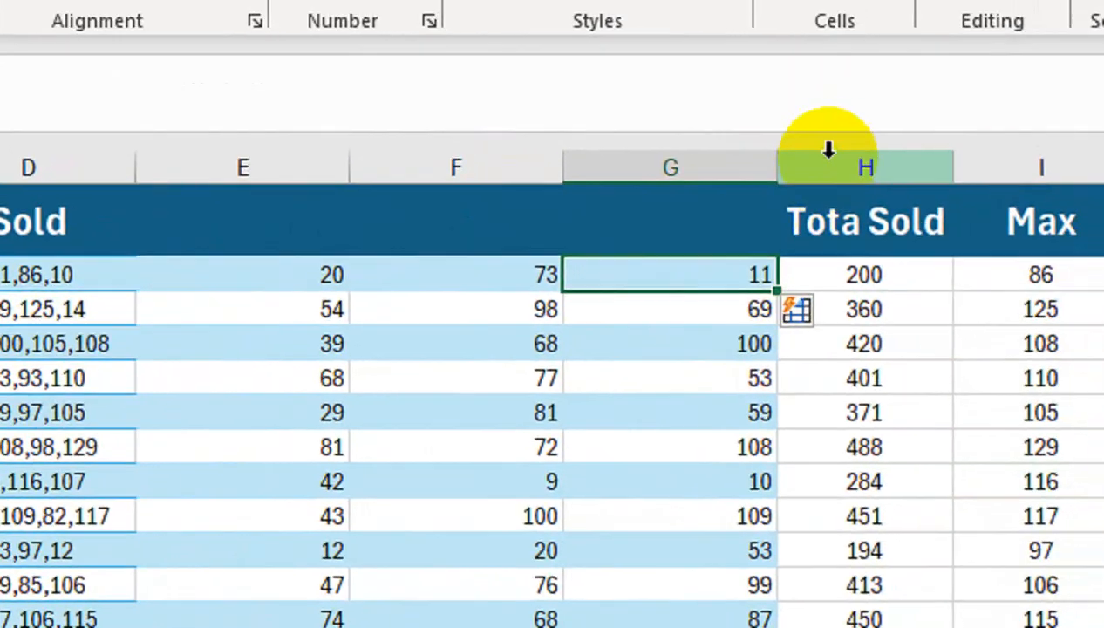
Insert a further column before Tota Sold, enter 86 in H2 and Flash Fill the fourth Sold number down the column
click(828, 152)
key(ctrl+shift+plus)
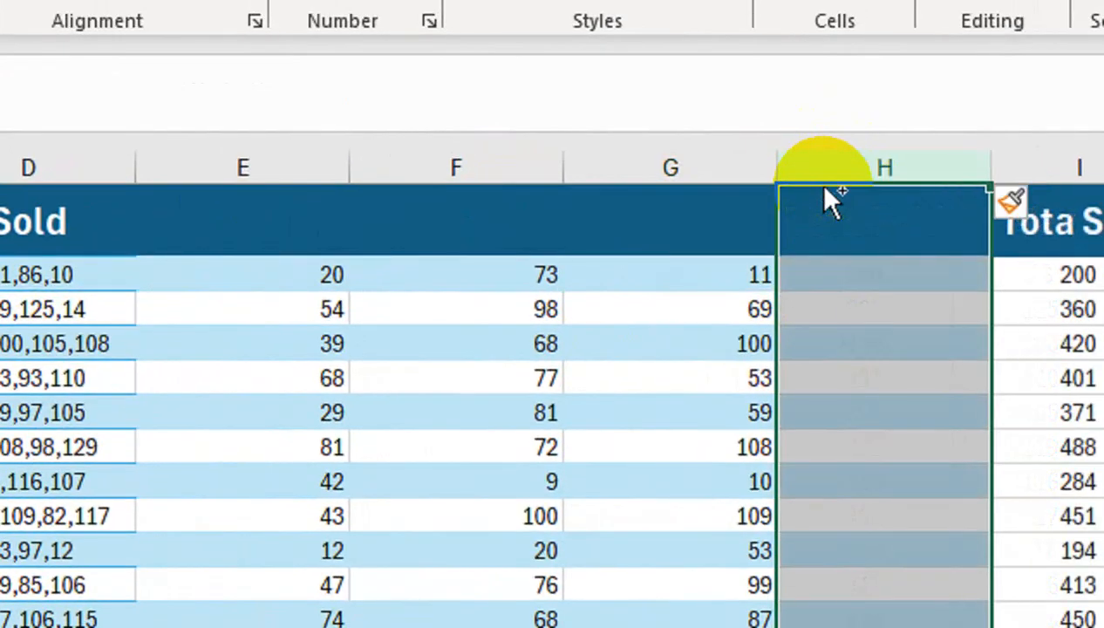
click(831, 272)
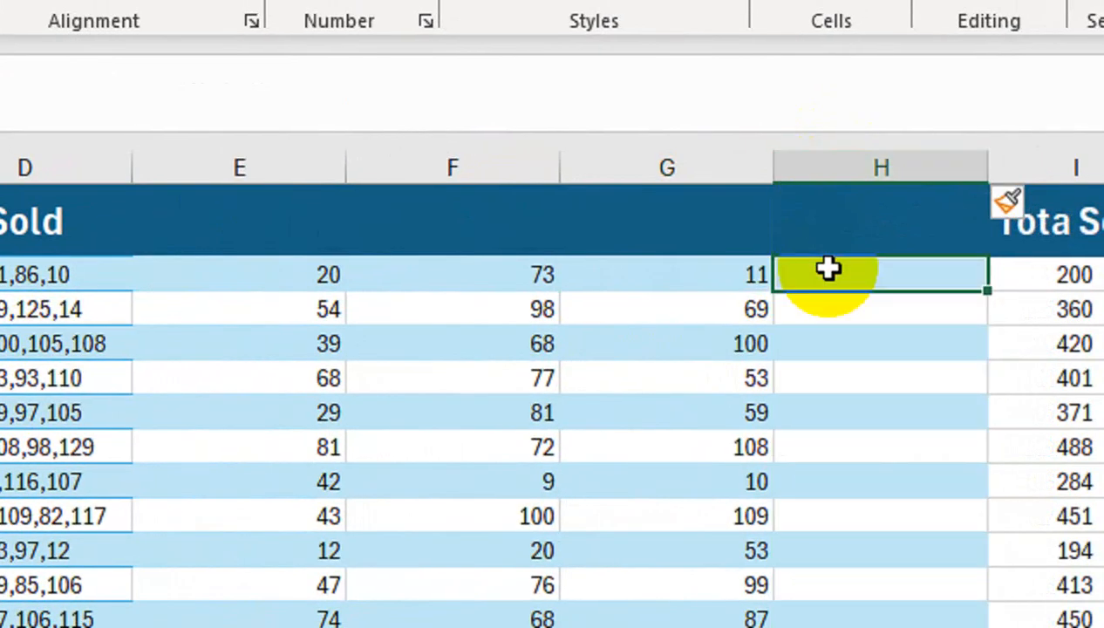
text(86)
key(ctrl+e)
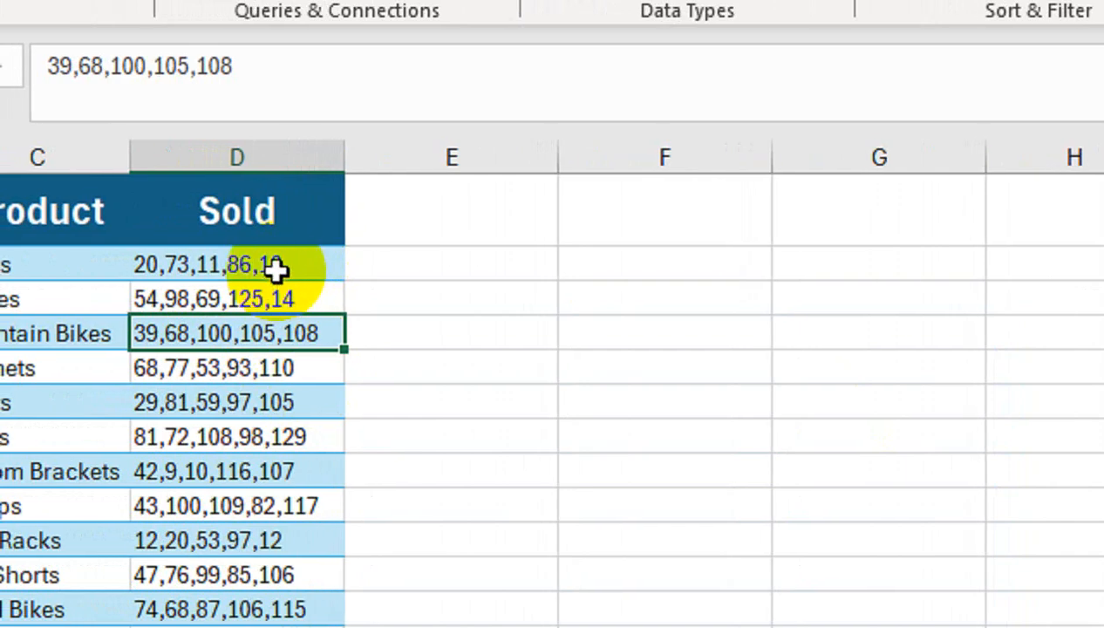
Split the Sold values from D2 down into separate columns with Text to Columns, using the Delimited type and the Comma delimiter
click(270, 257)
key(ctrl+shift+Down)
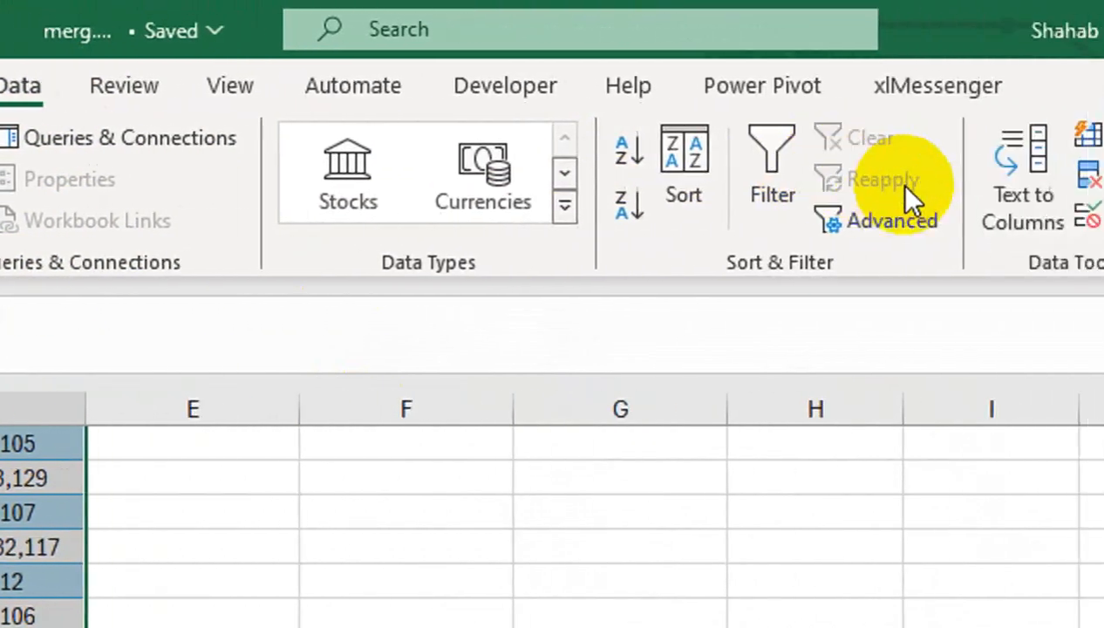
click(1012, 196)
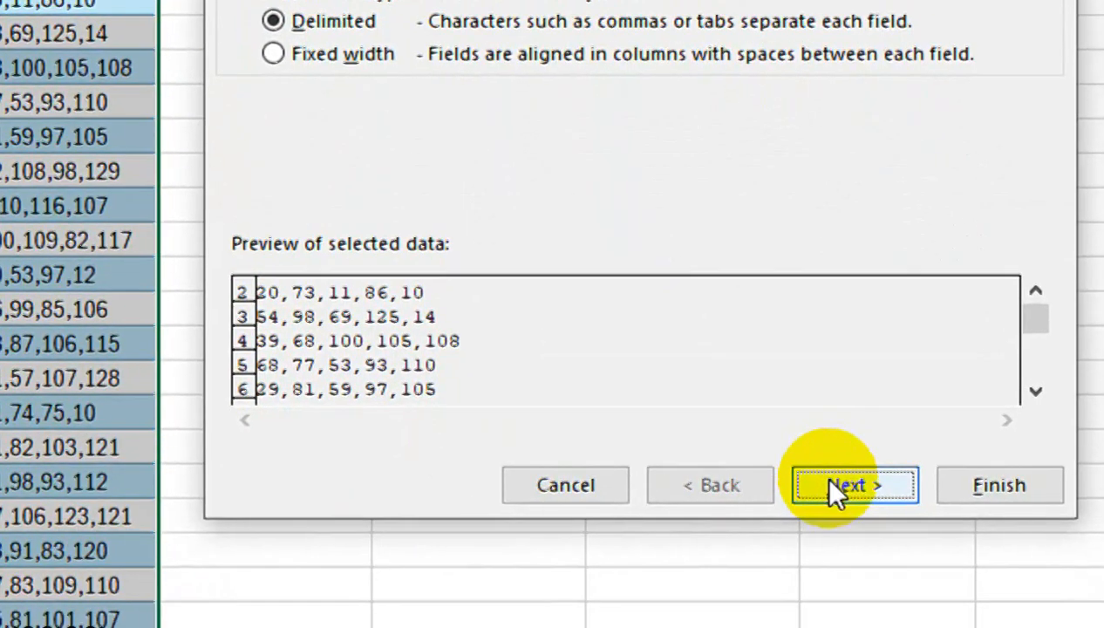
click(830, 482)
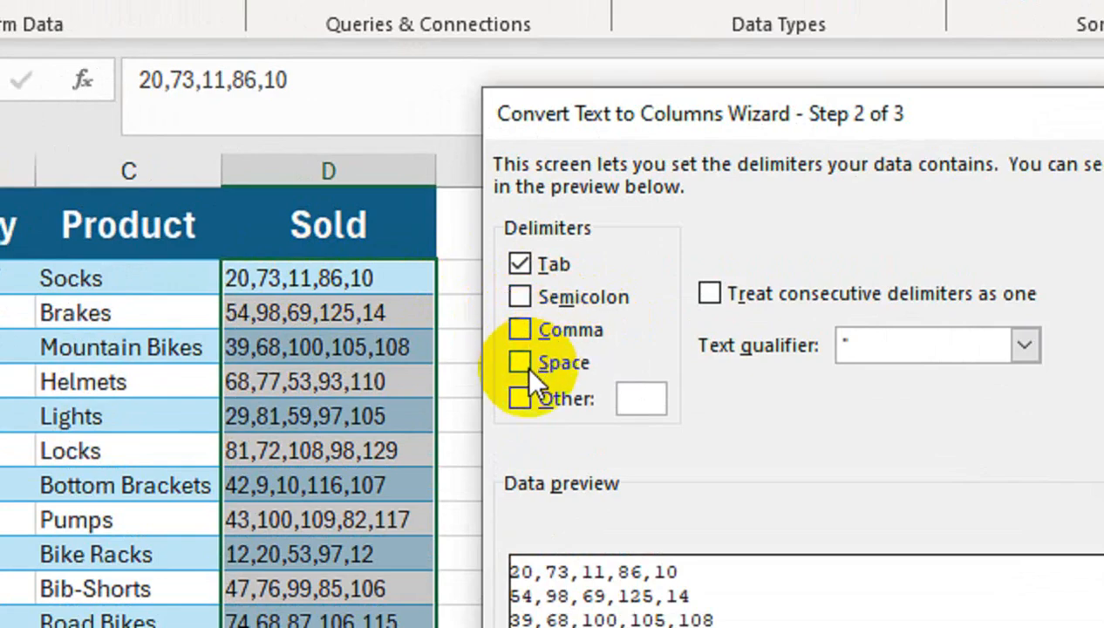
click(519, 397)
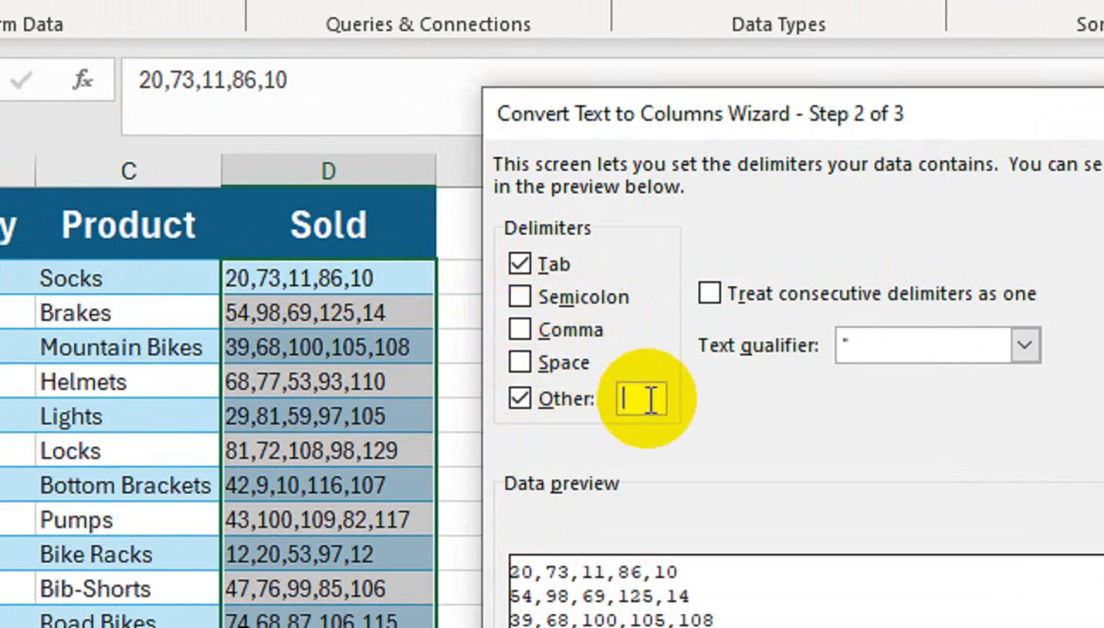
click(519, 398)
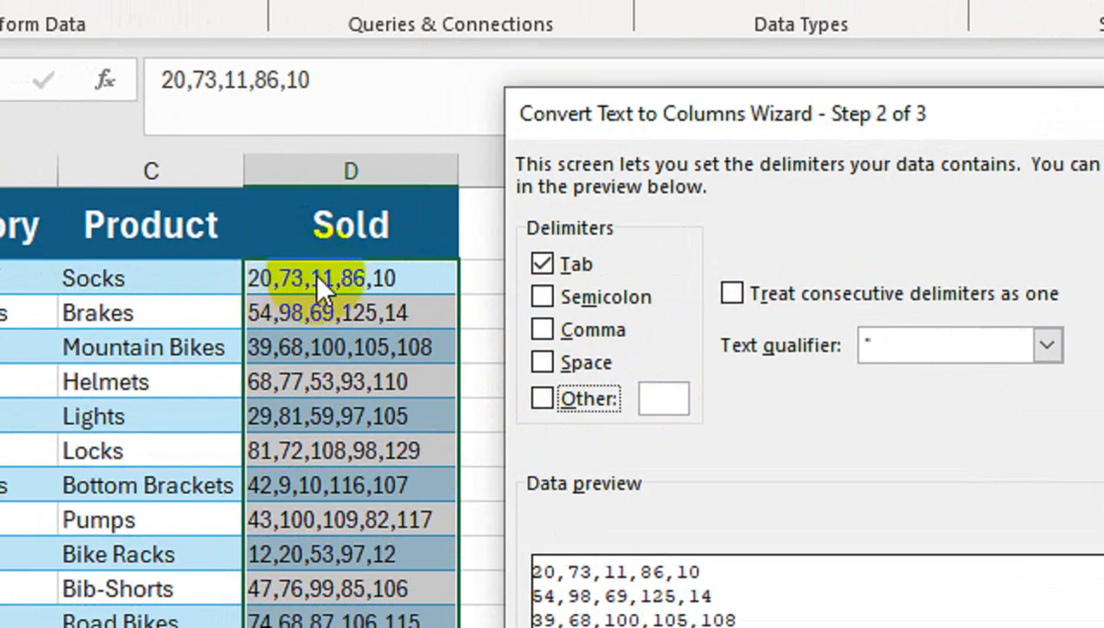
click(542, 331)
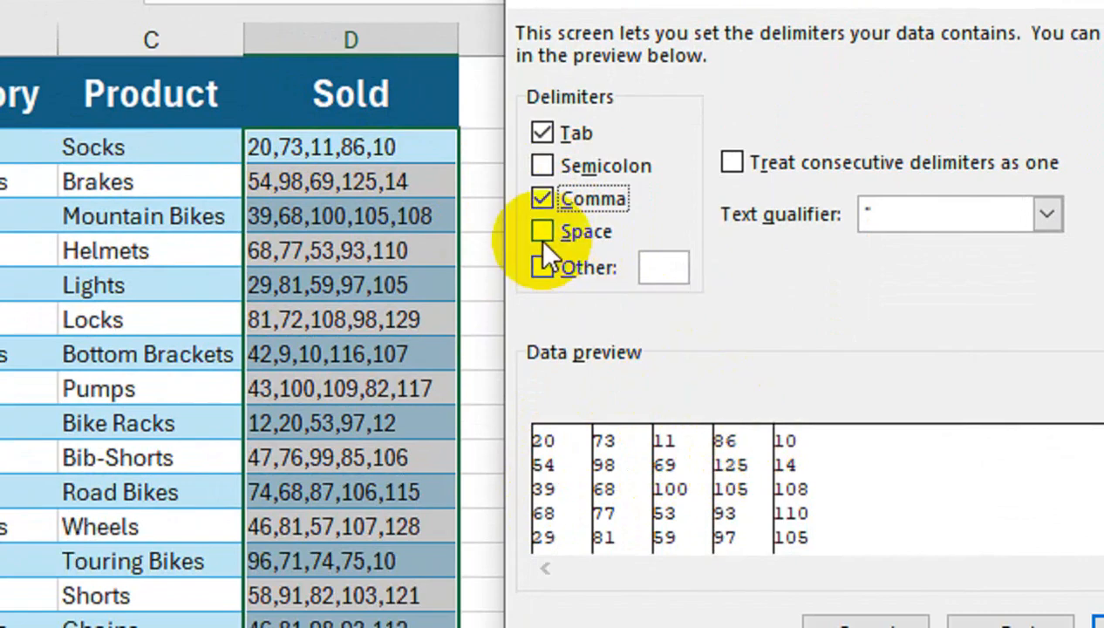
click(541, 200)
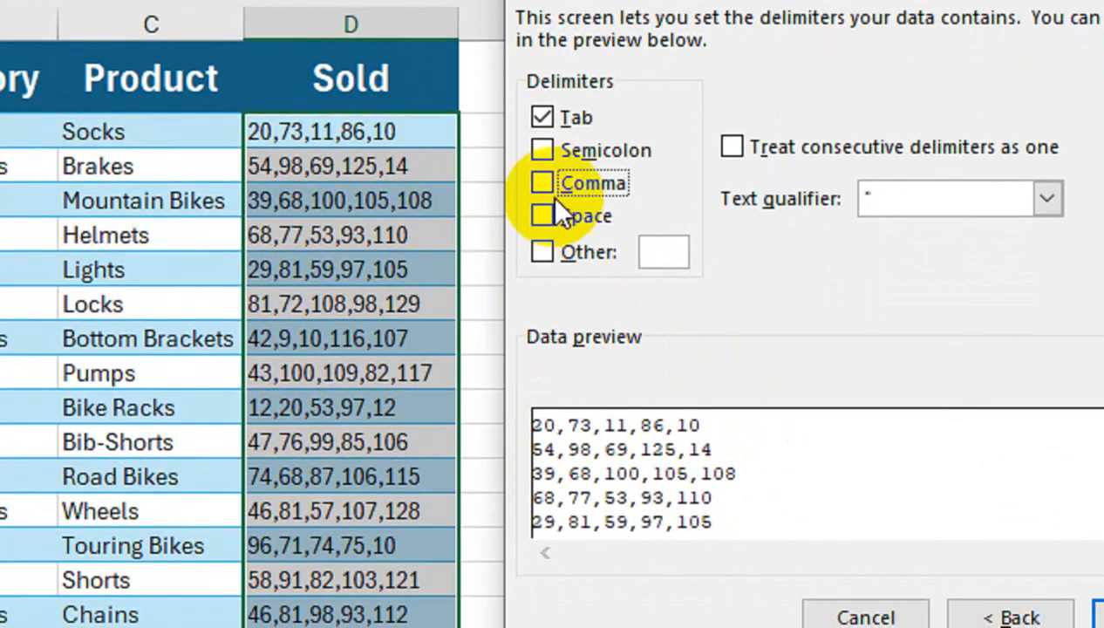
click(543, 183)
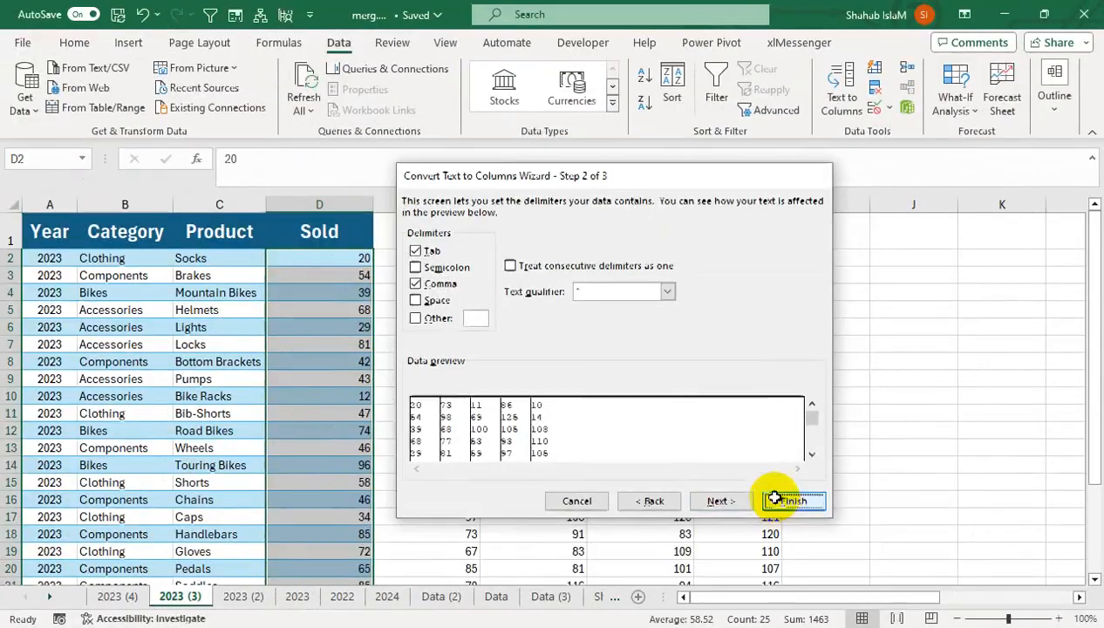
click(830, 474)
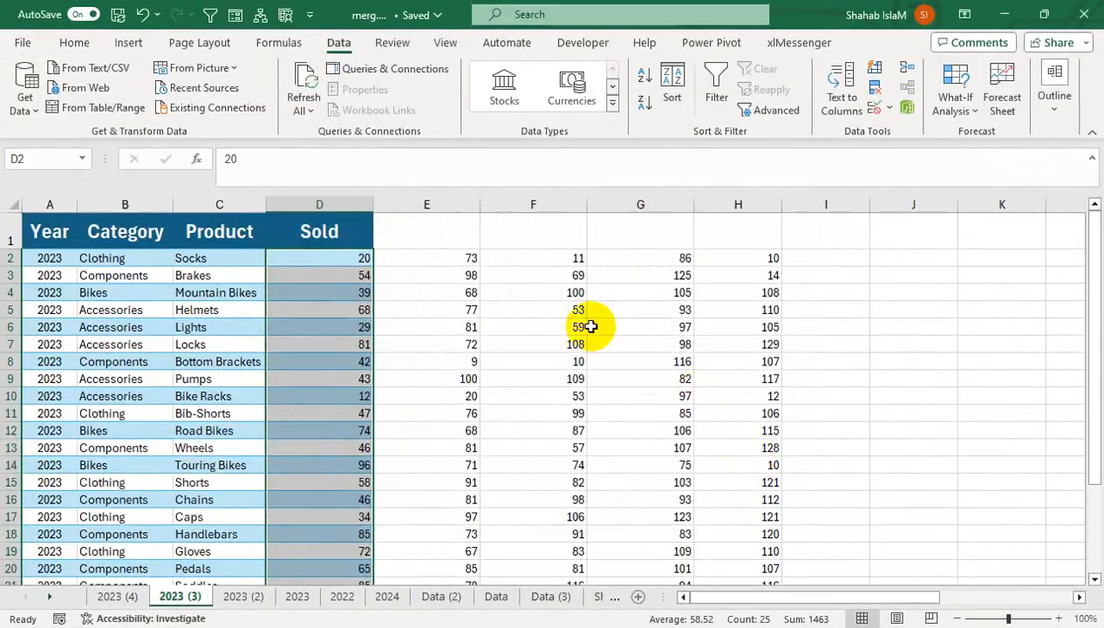
Insert an empty row above the table's header row
click(317, 231)
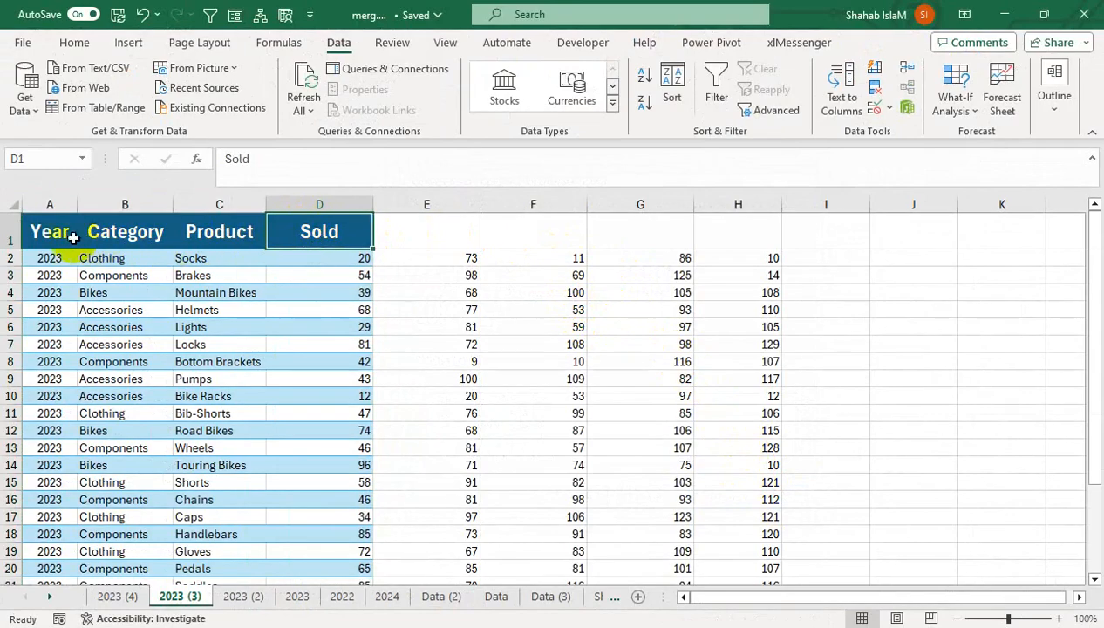
click(11, 240)
right_click(10, 240)
click(52, 400)
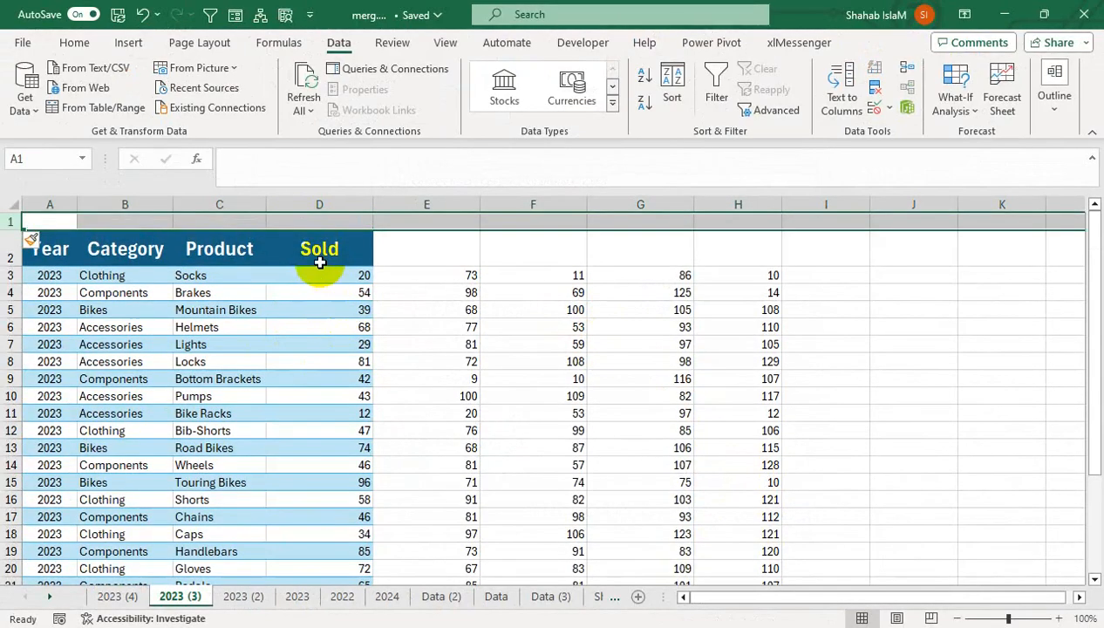
Move the Sold header up to D1 and merge and center it across D1:H1
click(320, 263)
drag(320, 273, 709, 227)
click(74, 43)
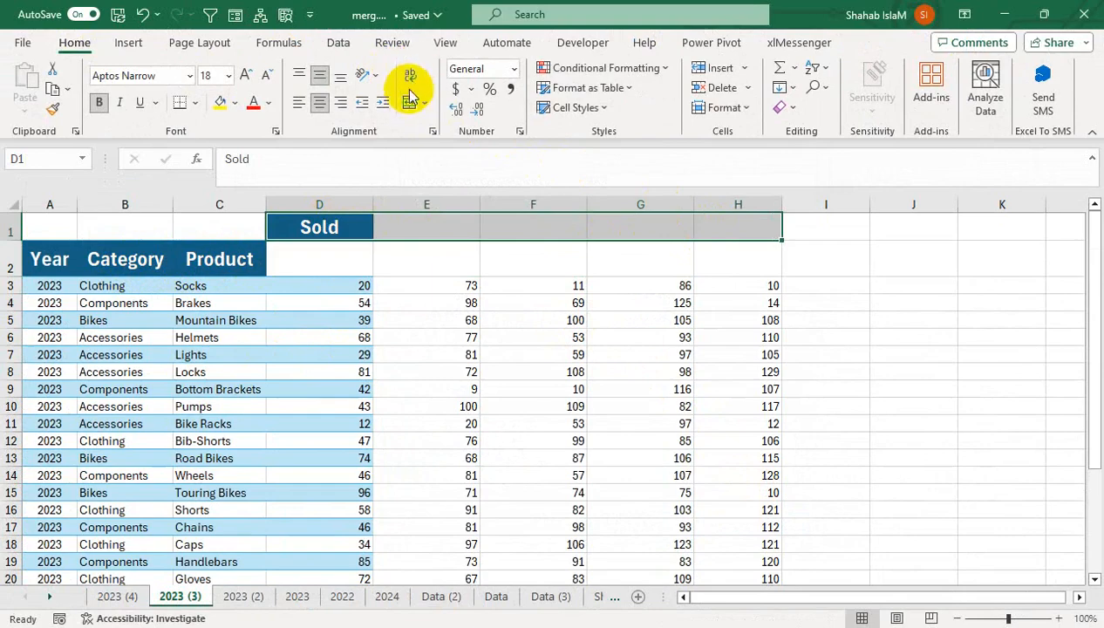
click(409, 96)
Enter JAN in D2 in the table's header format and fill the month headers across to MAY in H2
click(318, 245)
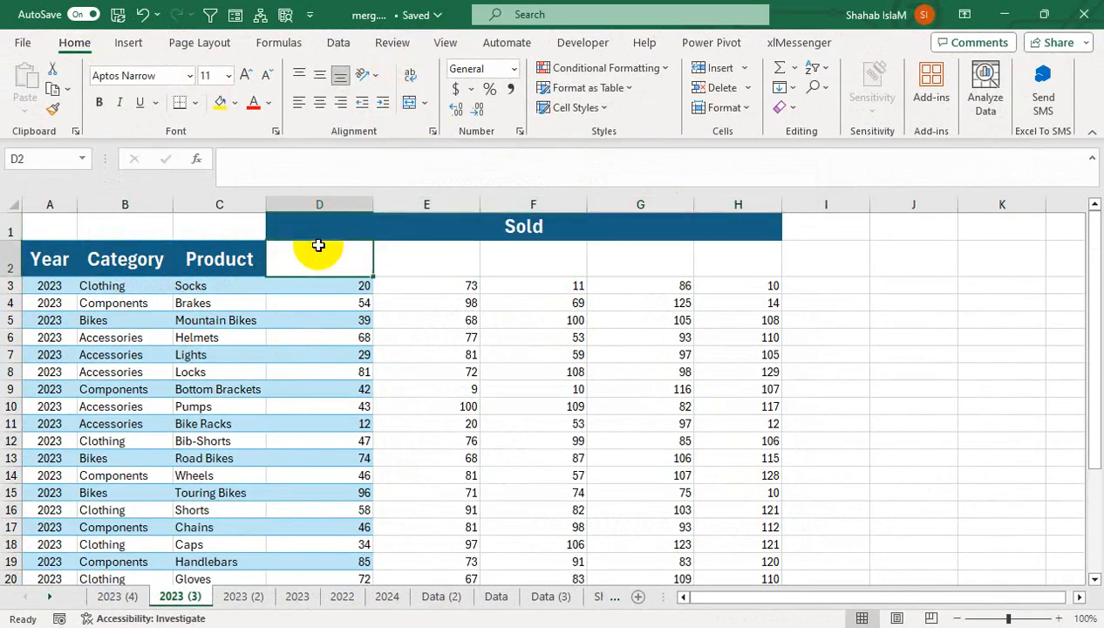
text(JAN)
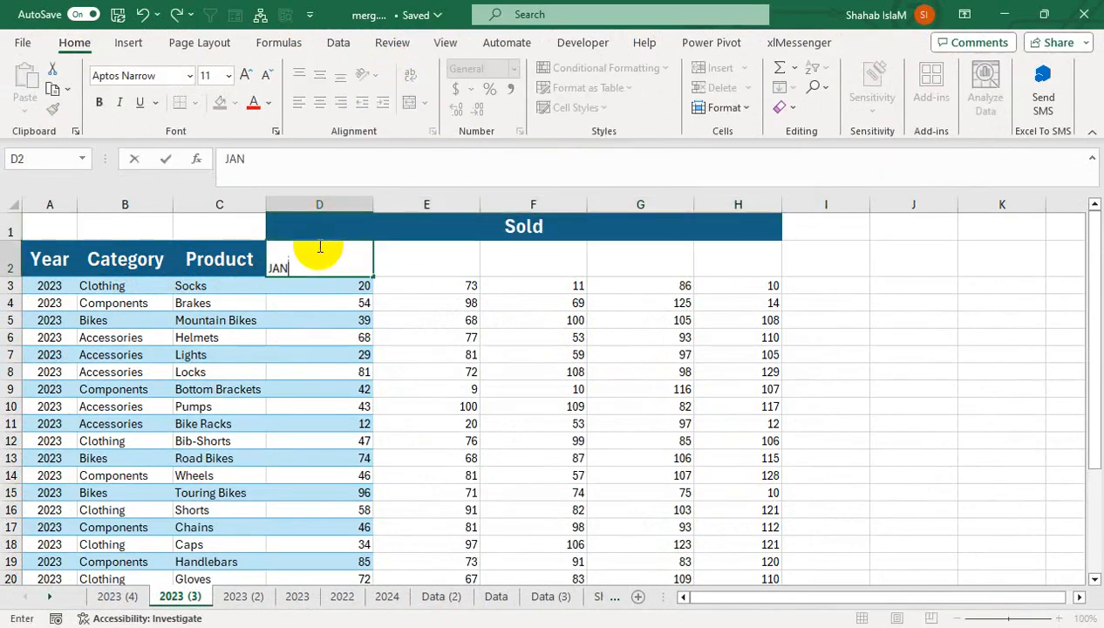
key(Tab)
click(358, 267)
drag(370, 275, 772, 295)
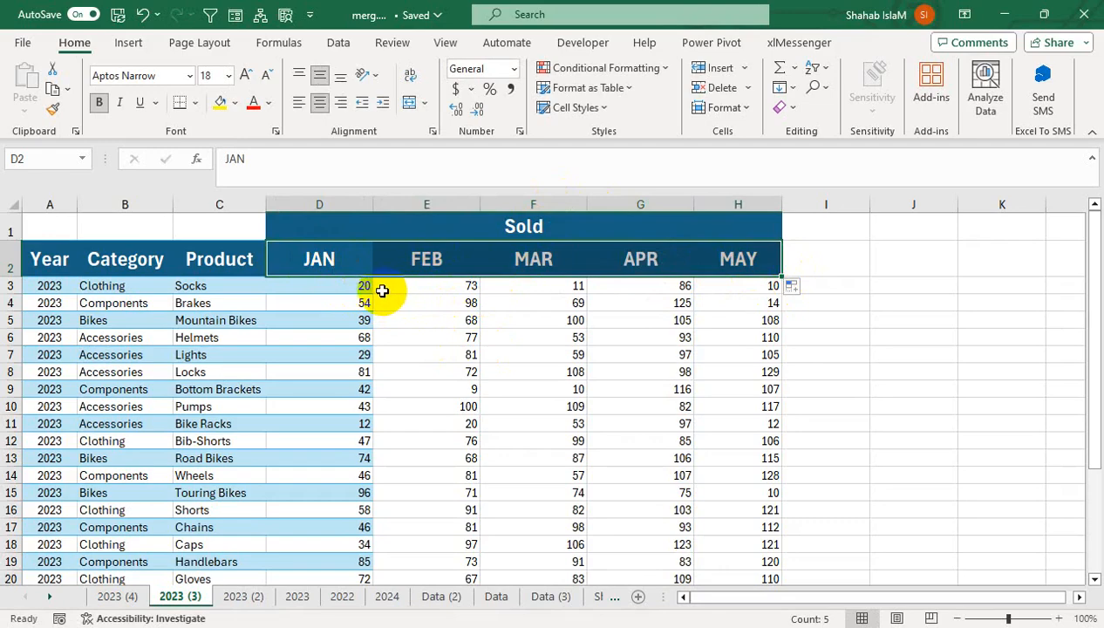
AutoFit the widths of columns D through H to their contents
drag(352, 204, 704, 203)
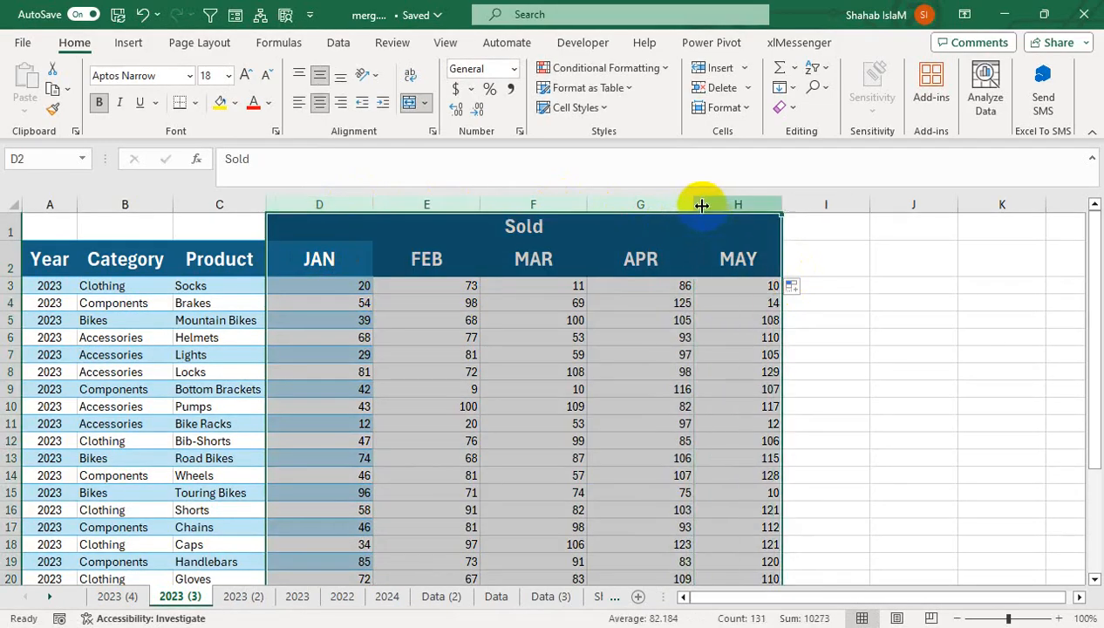
double_click(700, 204)
click(415, 256)
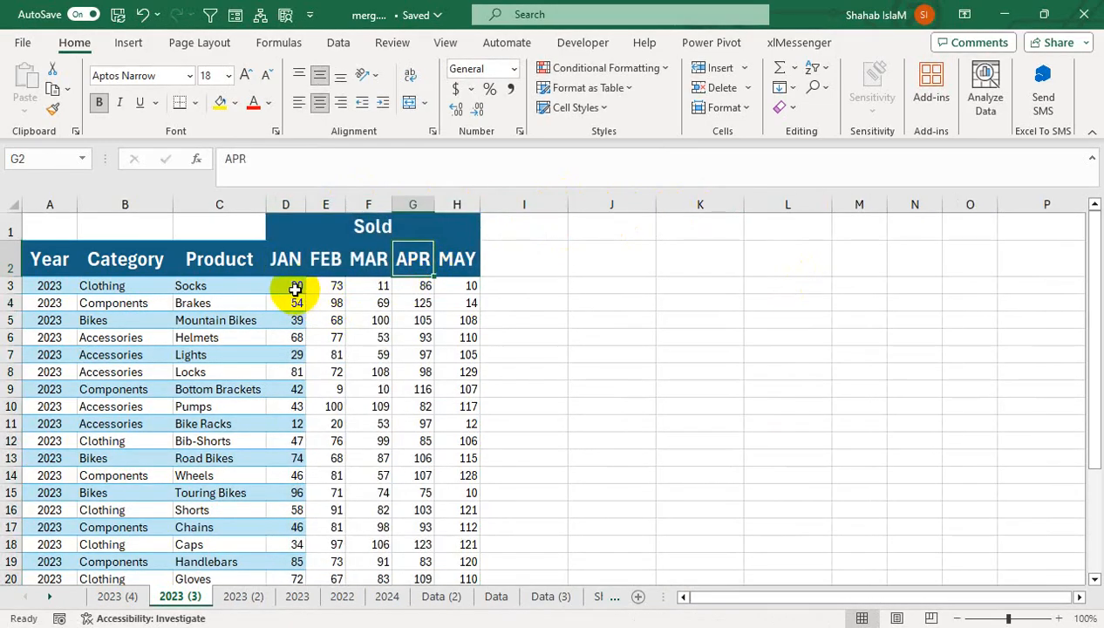
Copy the banded row format from D3:D4 to E3:H4 with Format Painter, and extend it down the remaining rows of columns E to H
drag(291, 286, 298, 302)
click(52, 109)
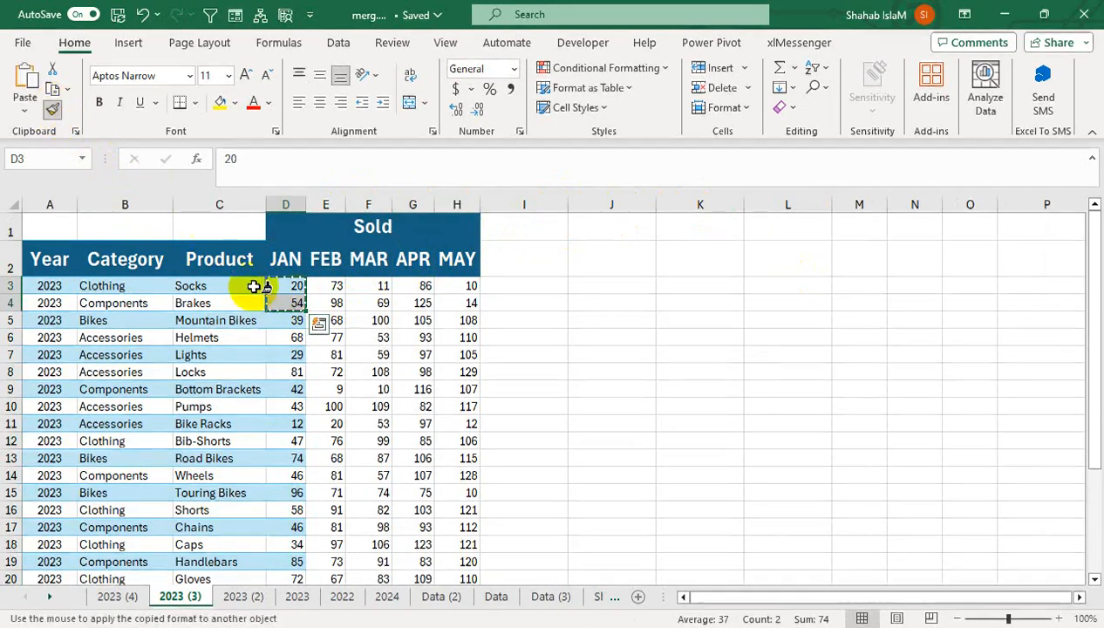
mouse_move(332, 286)
mouse_down()
mouse_move(439, 288)
mouse_move(444, 304)
mouse_up()
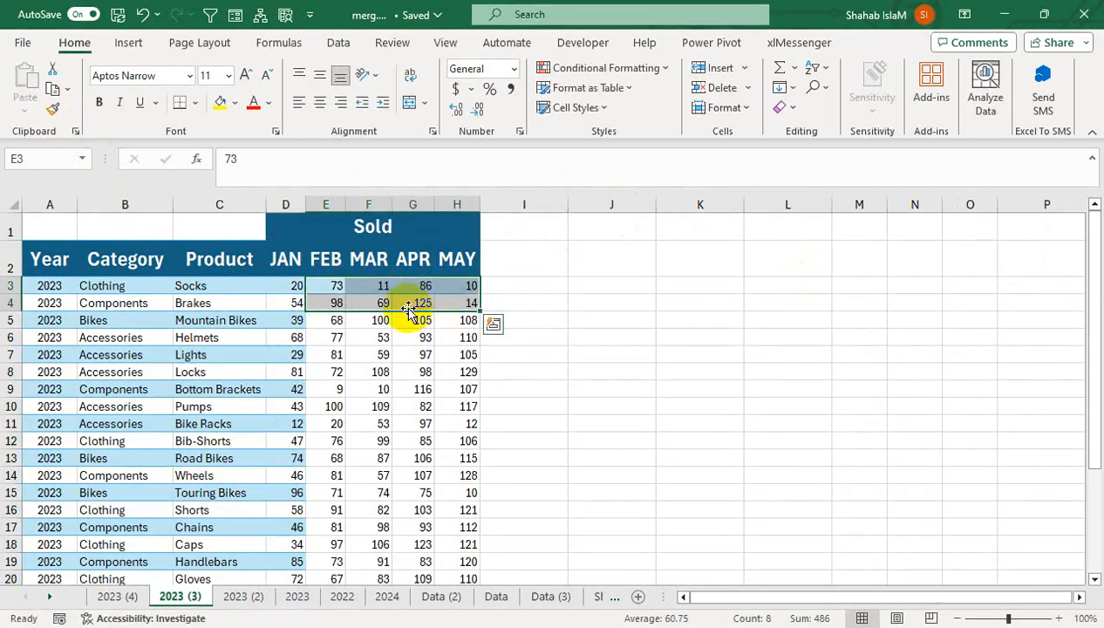
click(53, 109)
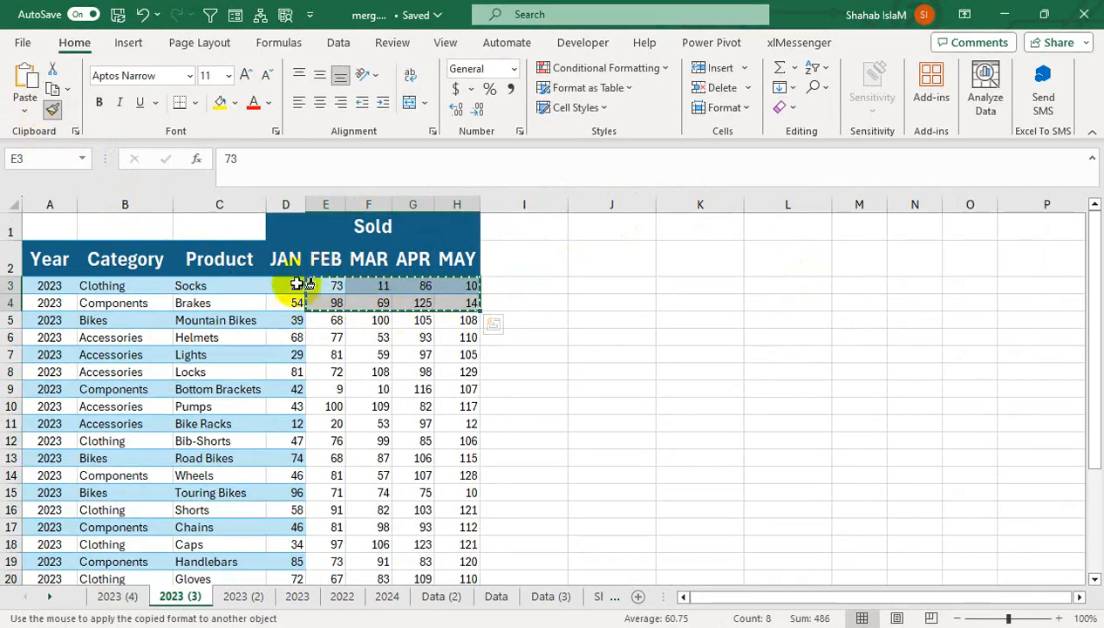
mouse_move(332, 320)
mouse_down()
mouse_move(444, 587)
mouse_move(451, 555)
mouse_up()
scroll(227, 391, up, 3)
click(370, 375)
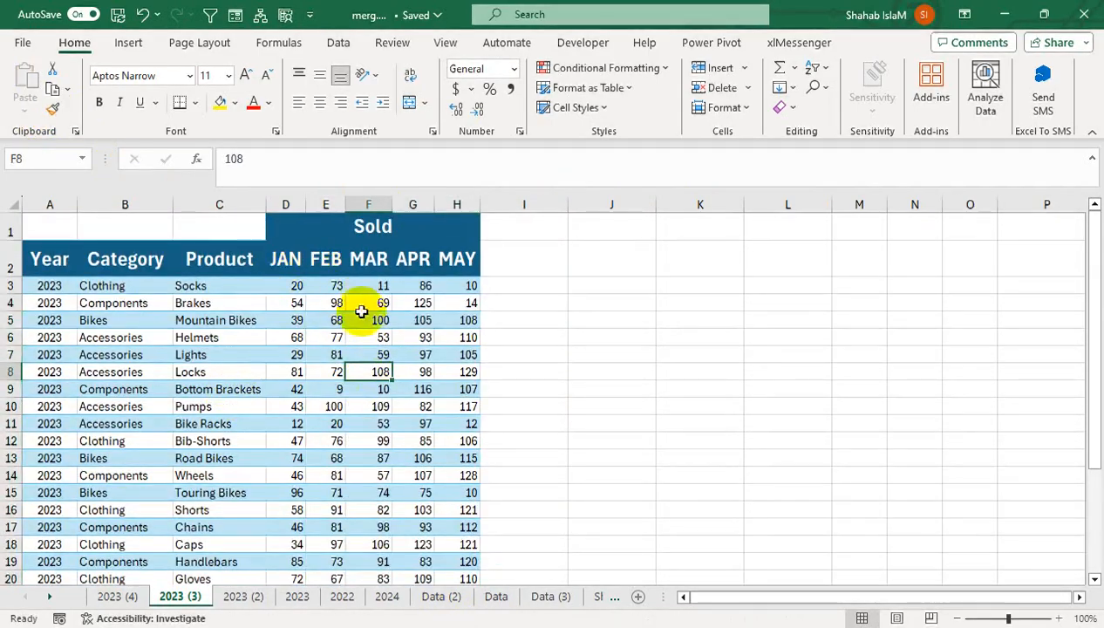
drag(247, 233, 42, 213)
click(420, 316)
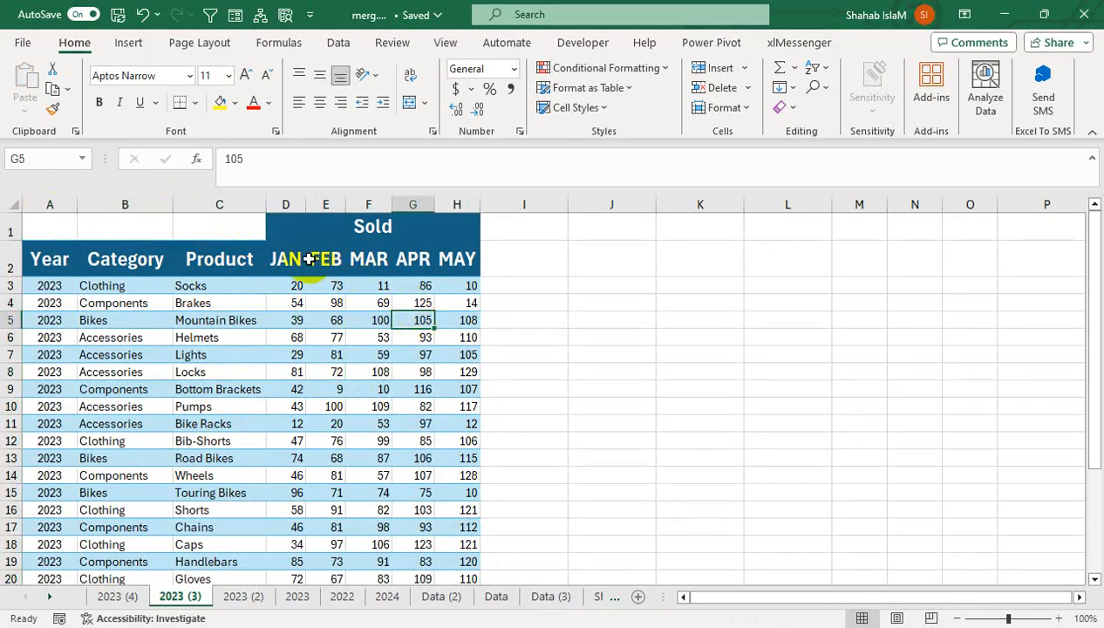
Replace the month header in D2 with D-1 and fill the series across to D-5 in H2
click(308, 262)
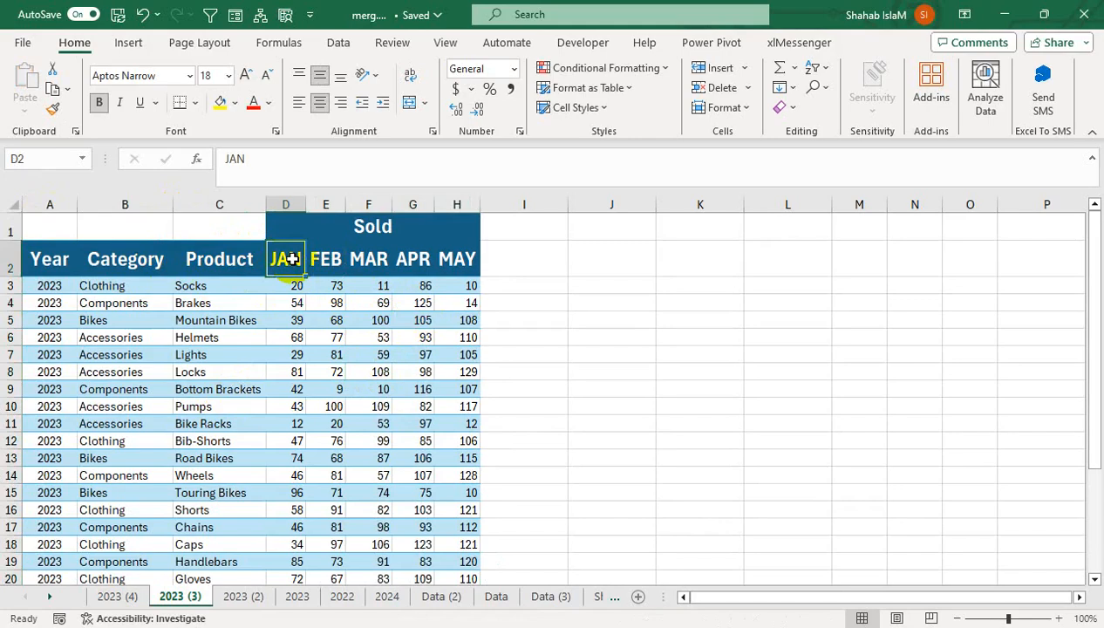
text(D-1)
key(ctrl+Return)
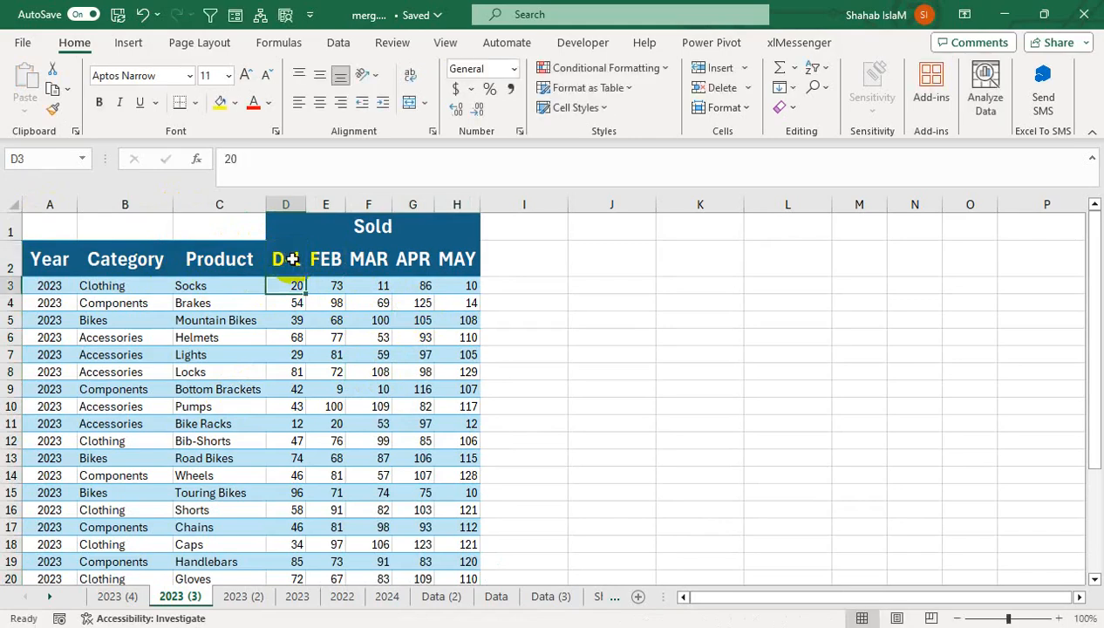
drag(309, 270, 469, 278)
drag(457, 372, 457, 389)
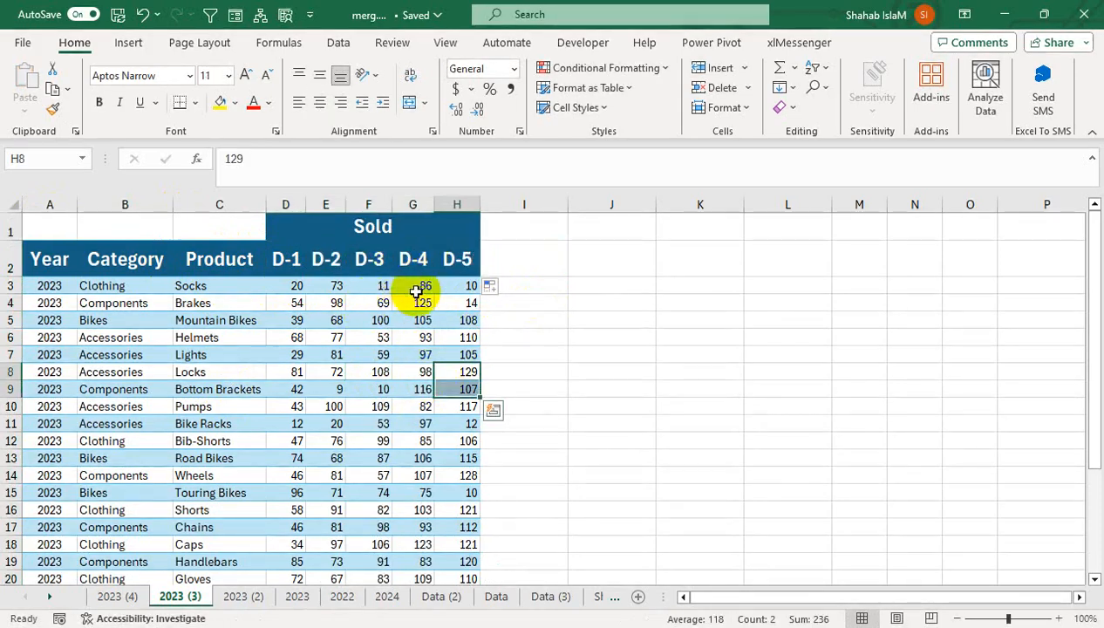